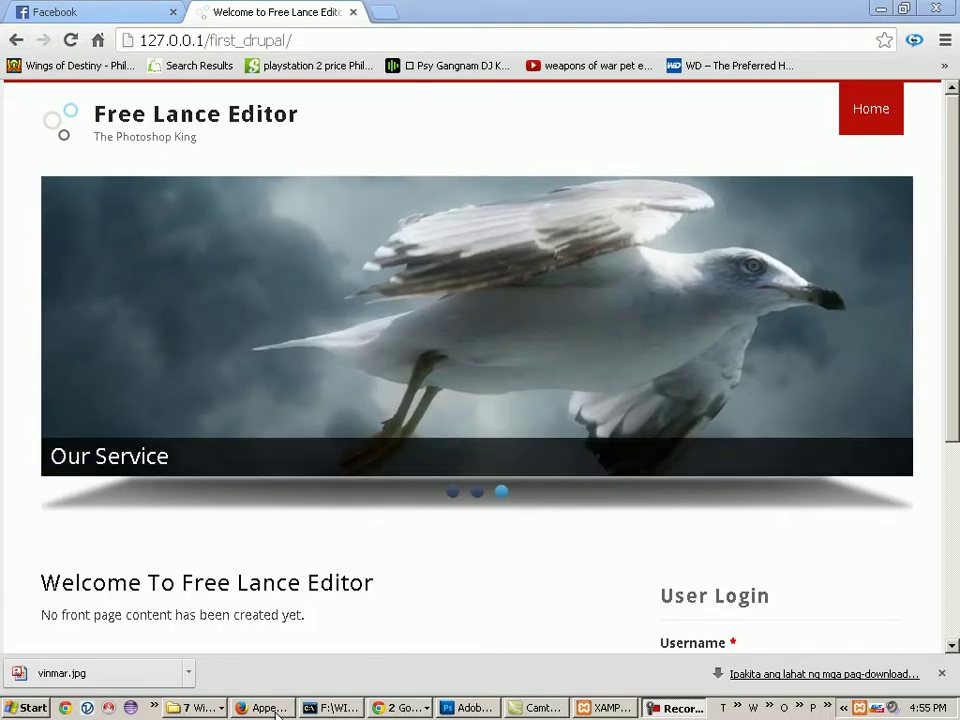
- Switch to Firefox and upload corkedscrewer-7.x-1.2.zip from the Desktop as the theme archive to install
left_click(266, 708)
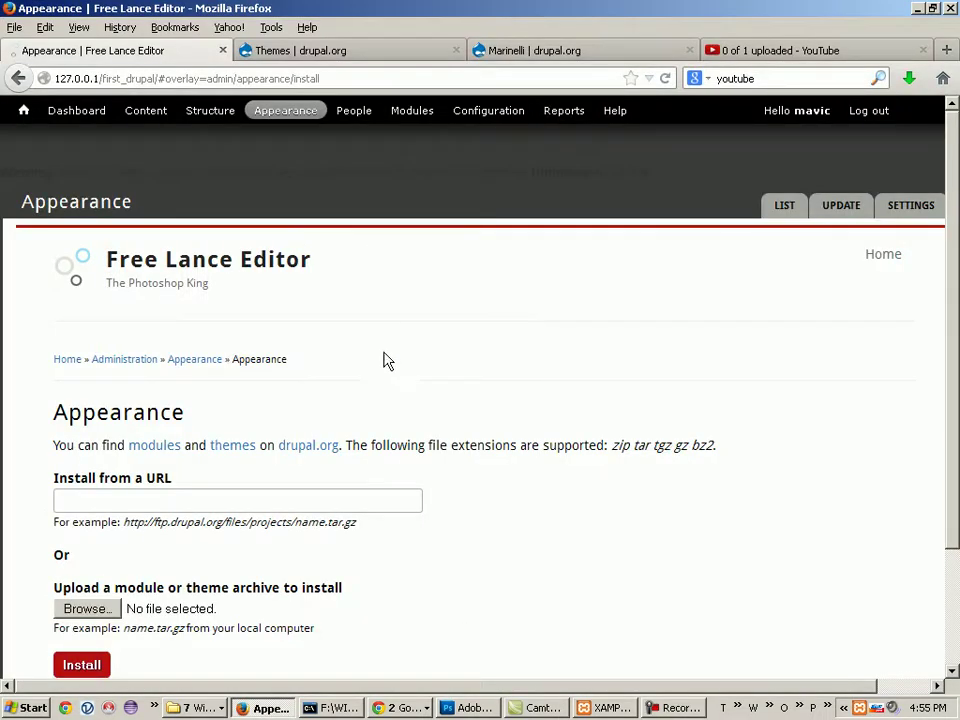
scroll(289, 407, "down", 3)
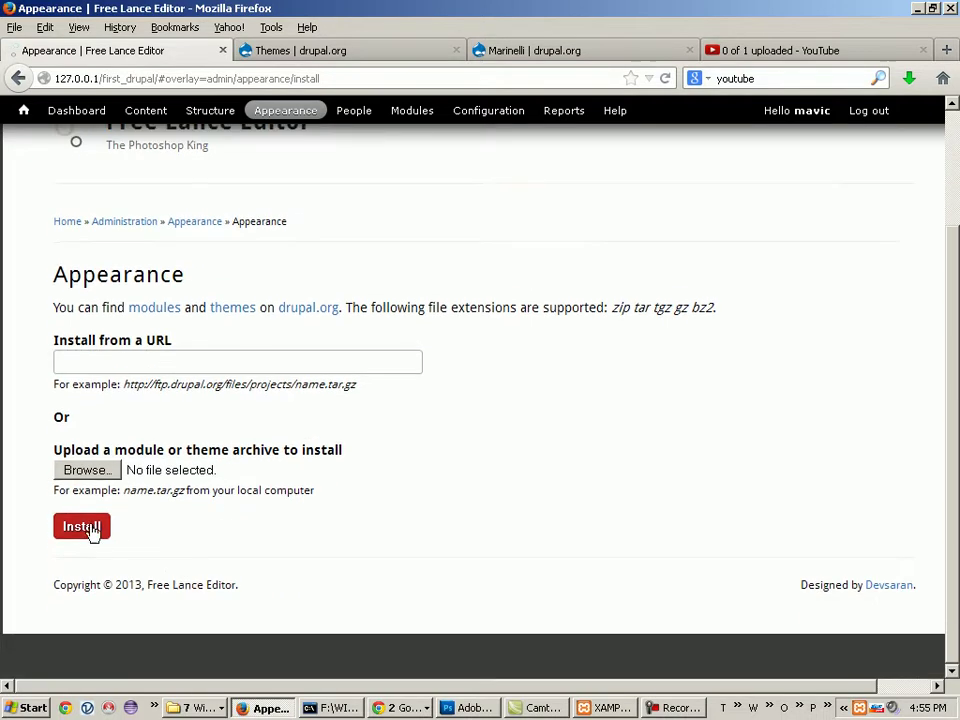
left_click(86, 470)
left_click_drag(416, 330, 445, 333)
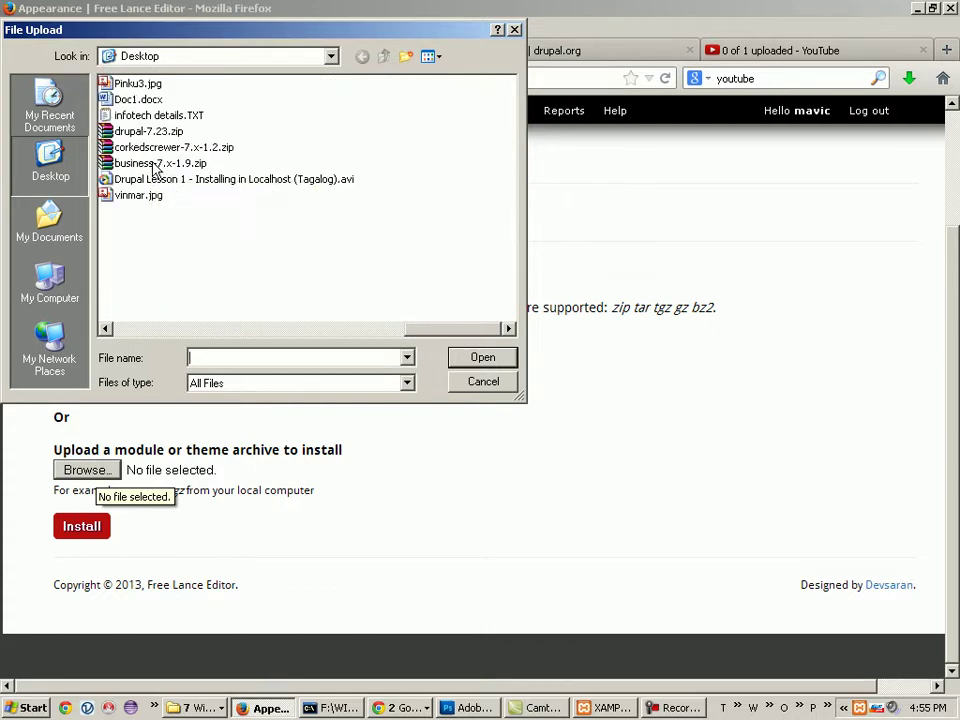
left_click(150, 163)
left_click(160, 148)
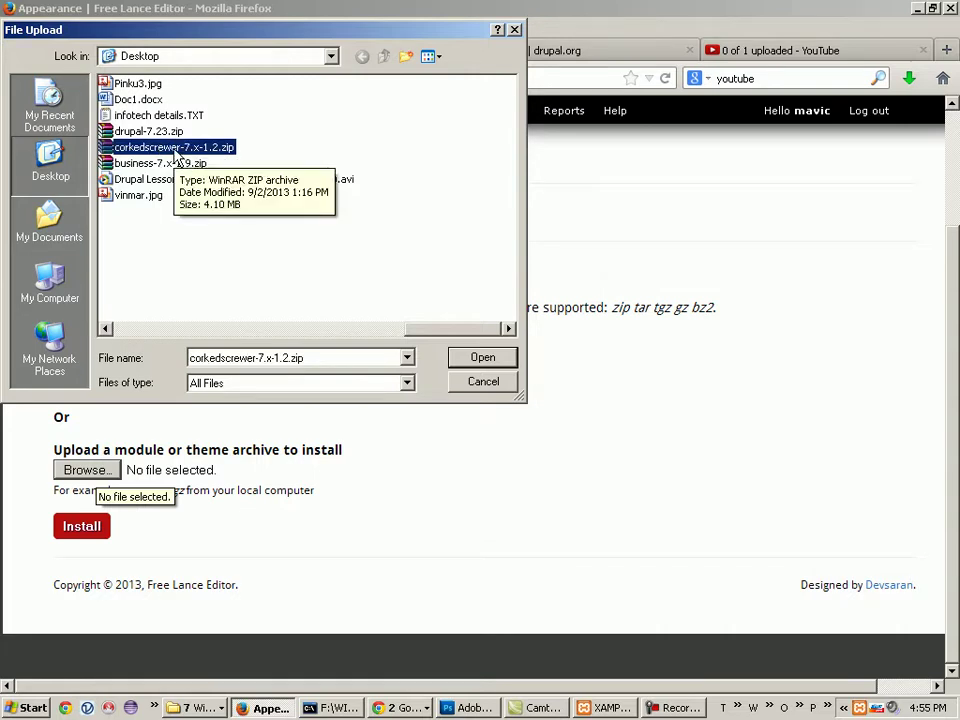
left_click(473, 364)
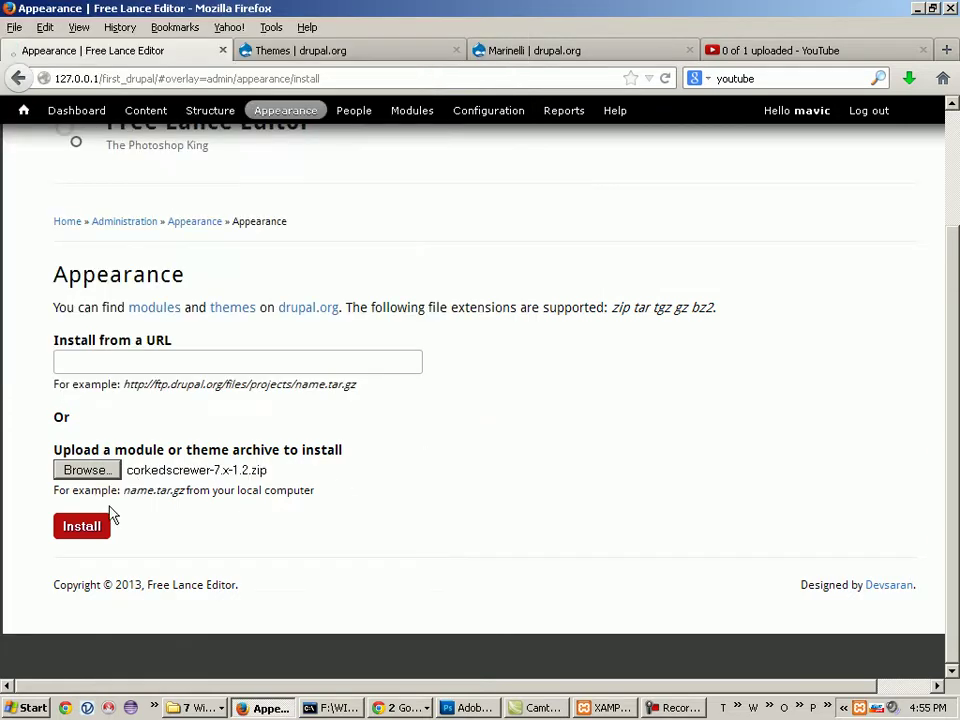
left_click(79, 526)
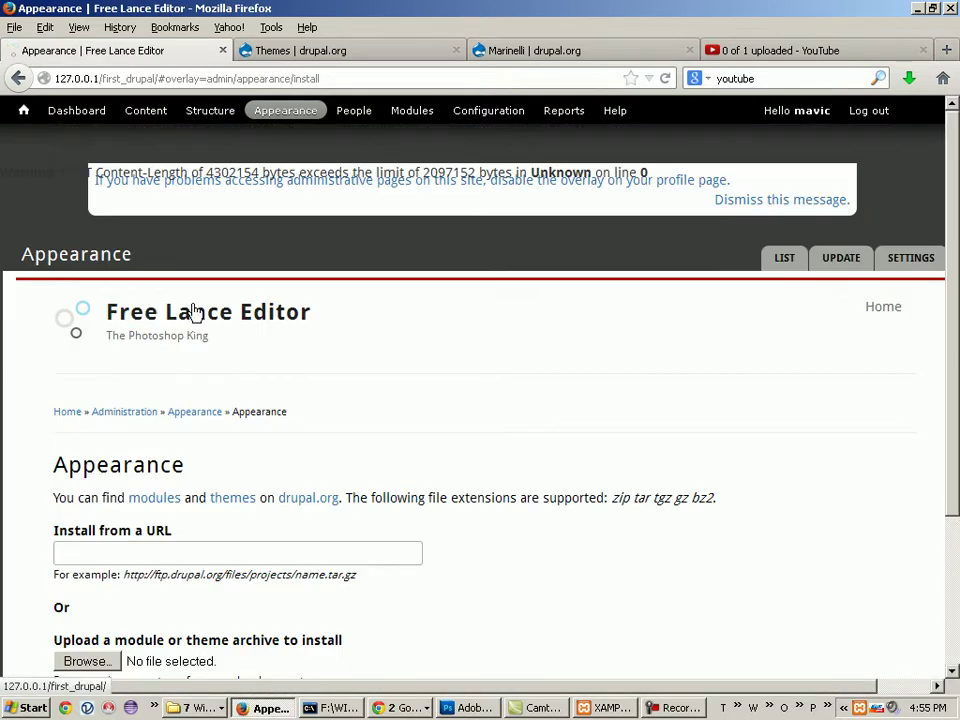
- Read the warning shown above the Appearance page after the theme upload
left_click_drag(3, 170, 199, 170)
left_click_drag(268, 172, 318, 173)
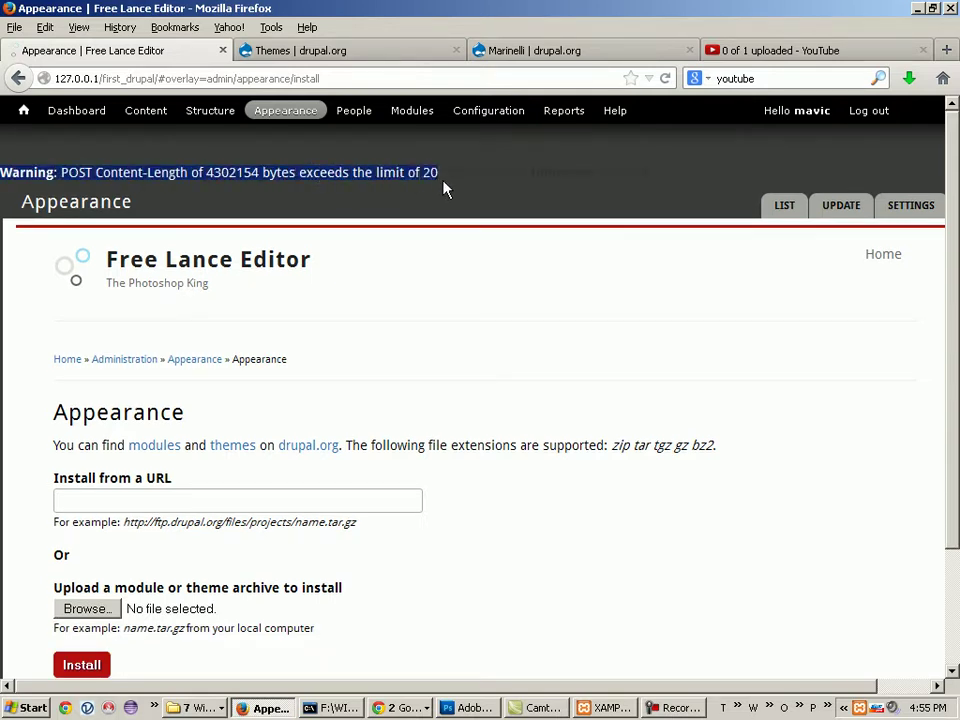
left_click_drag(541, 176, 668, 186)
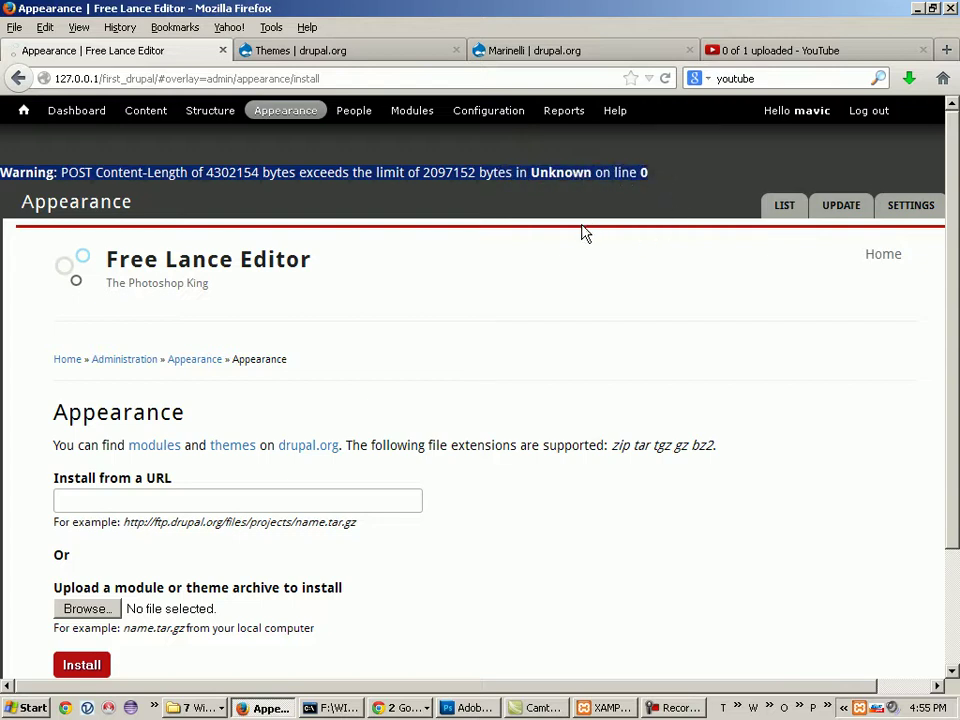
left_click(250, 340)
left_click_drag(127, 284, 199, 321)
left_click(291, 332)
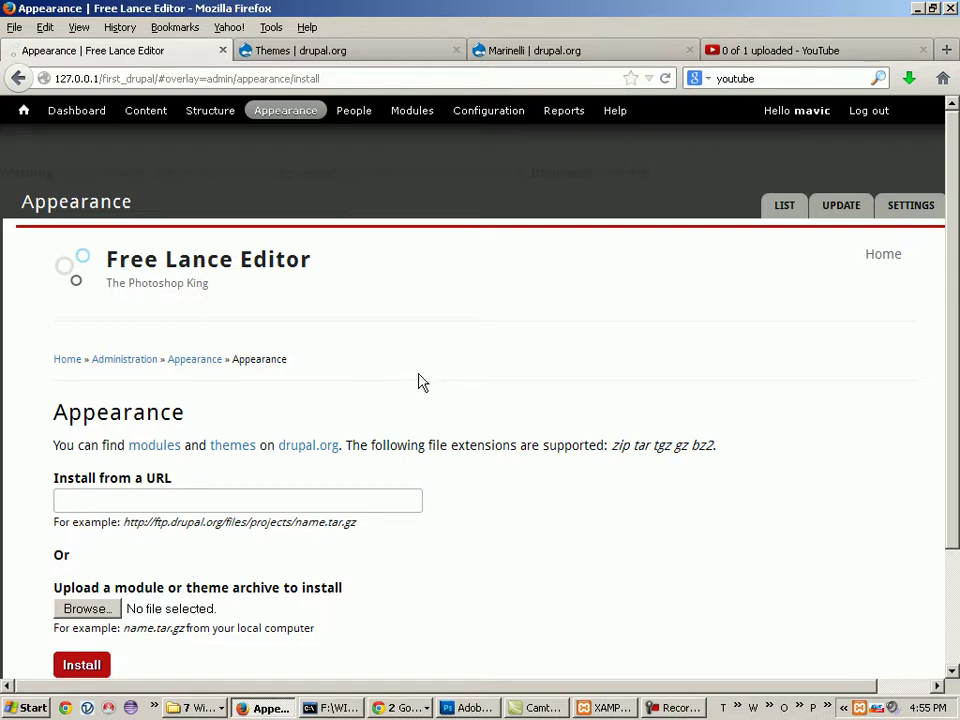
scroll(366, 396, "down", 3)
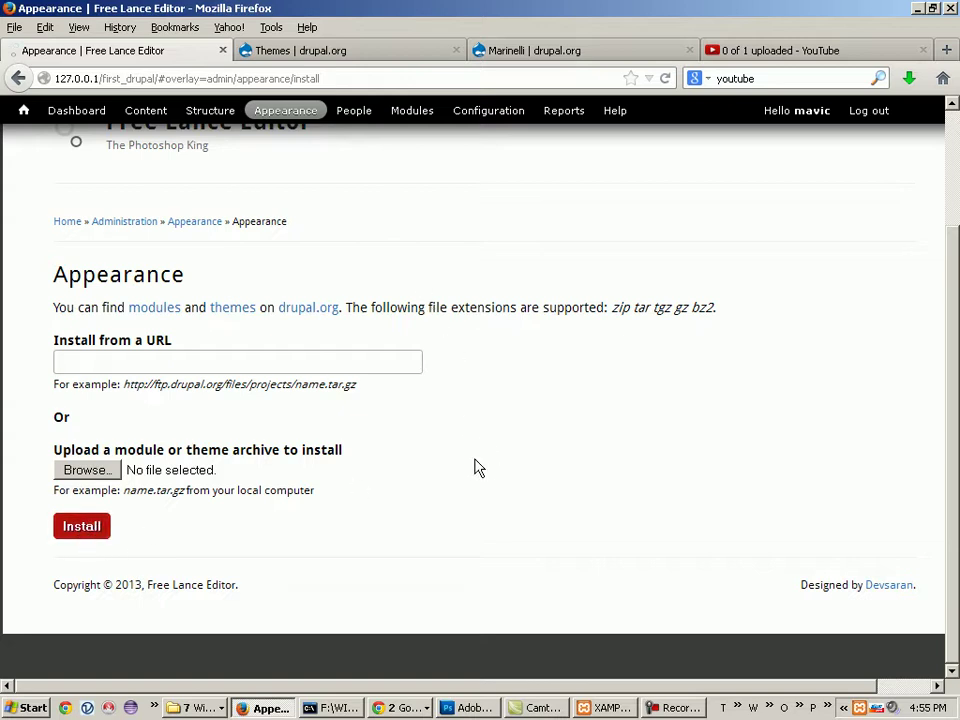
- Switch to the file explorer, browse to F:\xampp\php and select the php.ini file
left_click(195, 708)
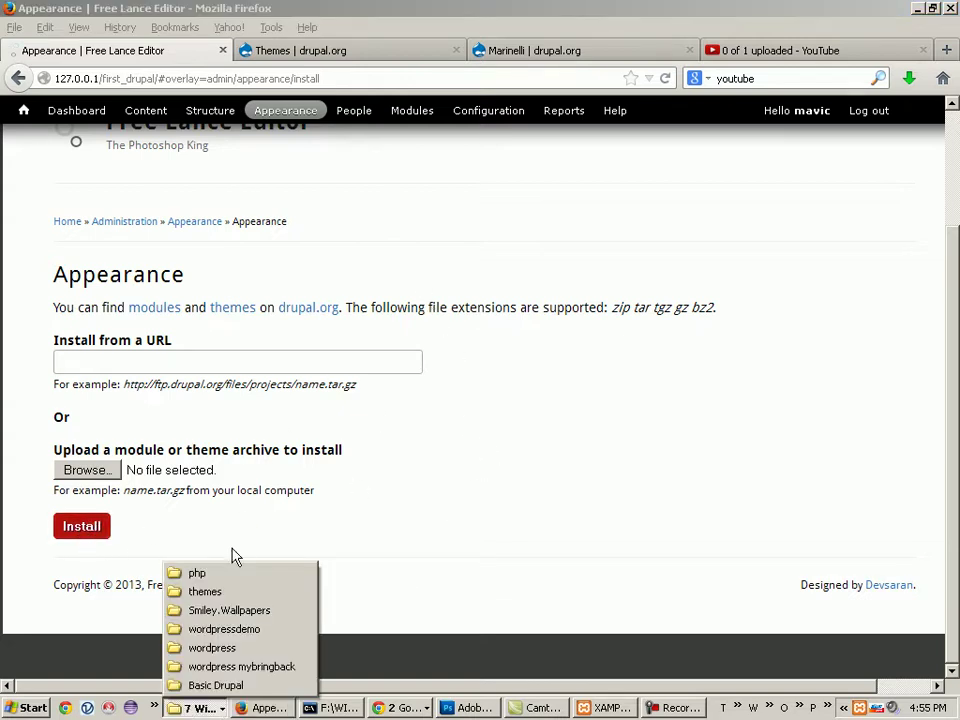
left_click(224, 580)
left_click(173, 204)
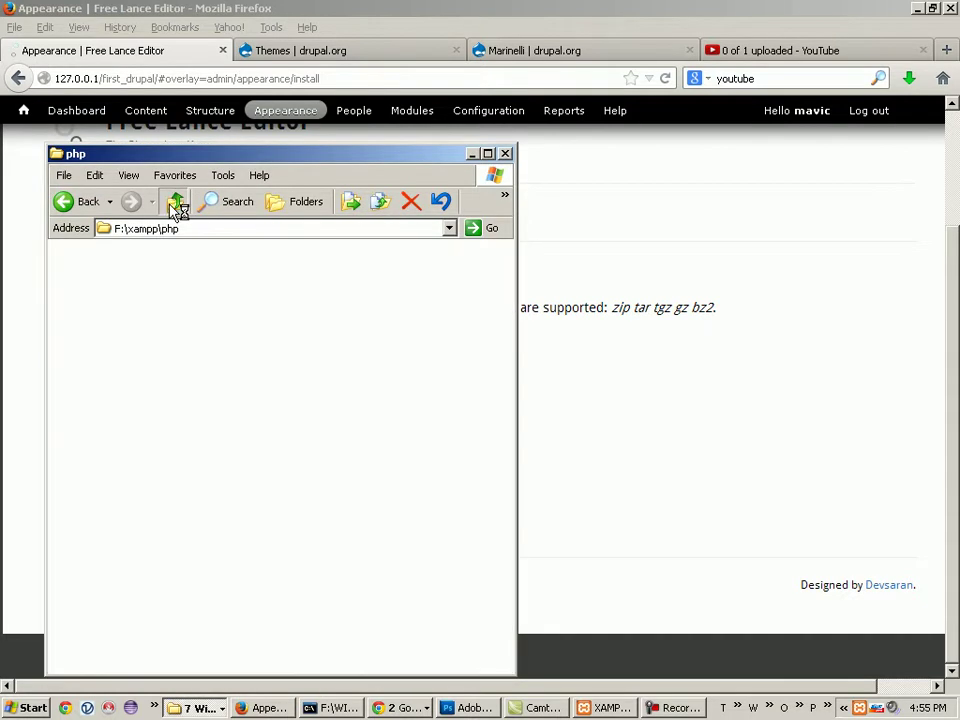
left_click(173, 204)
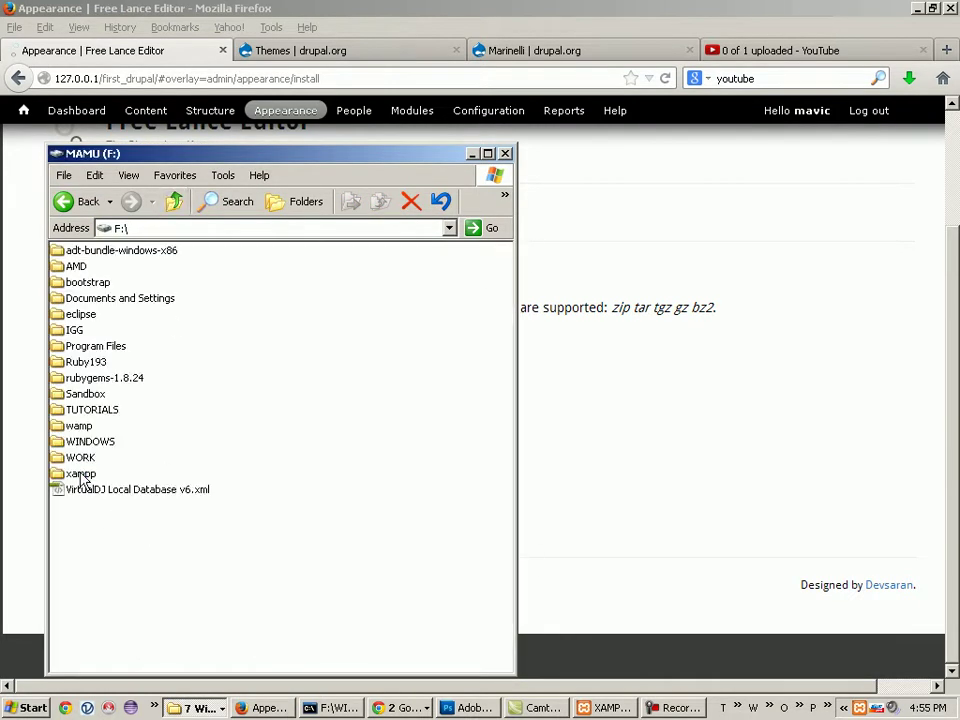
double_click(80, 475)
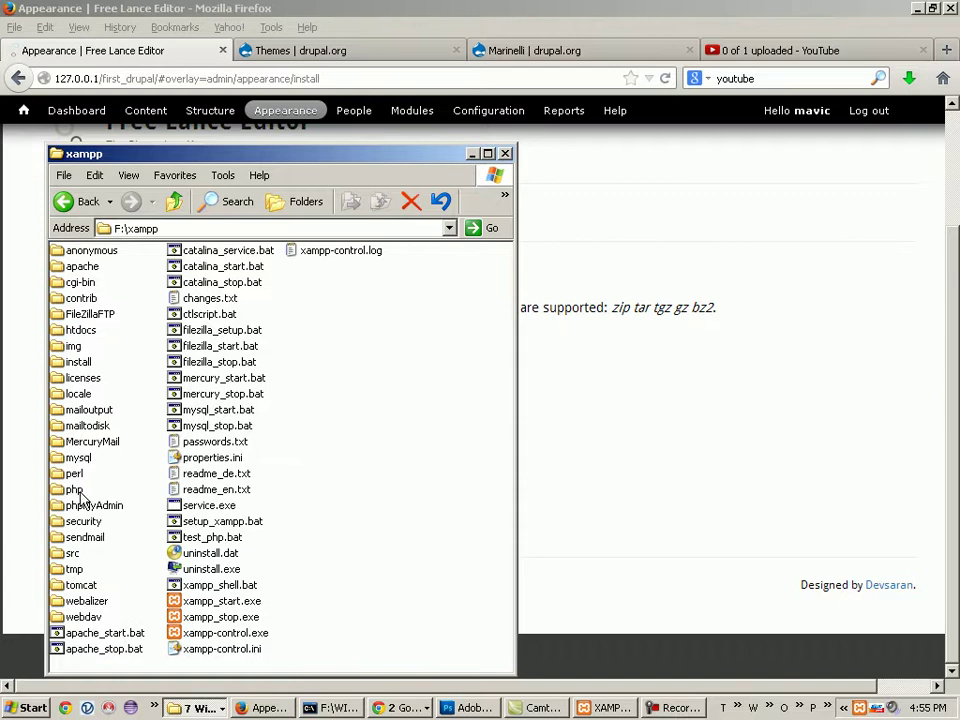
double_click(76, 490)
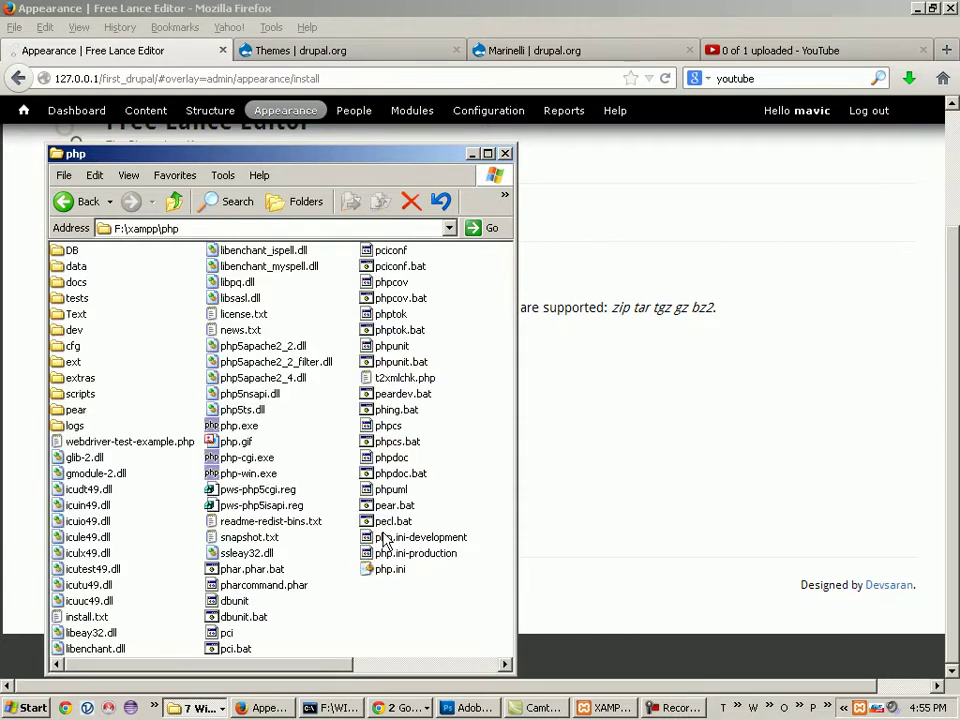
left_click(388, 569)
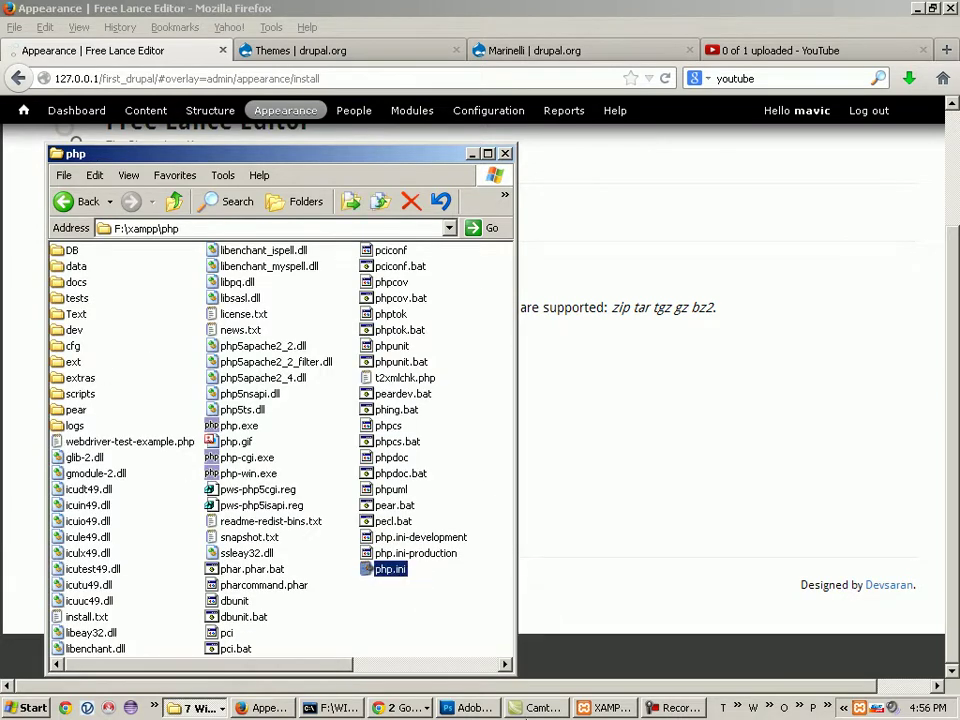
- Launch Notepad beside the folder window and open php.ini in it
left_click(28, 708)
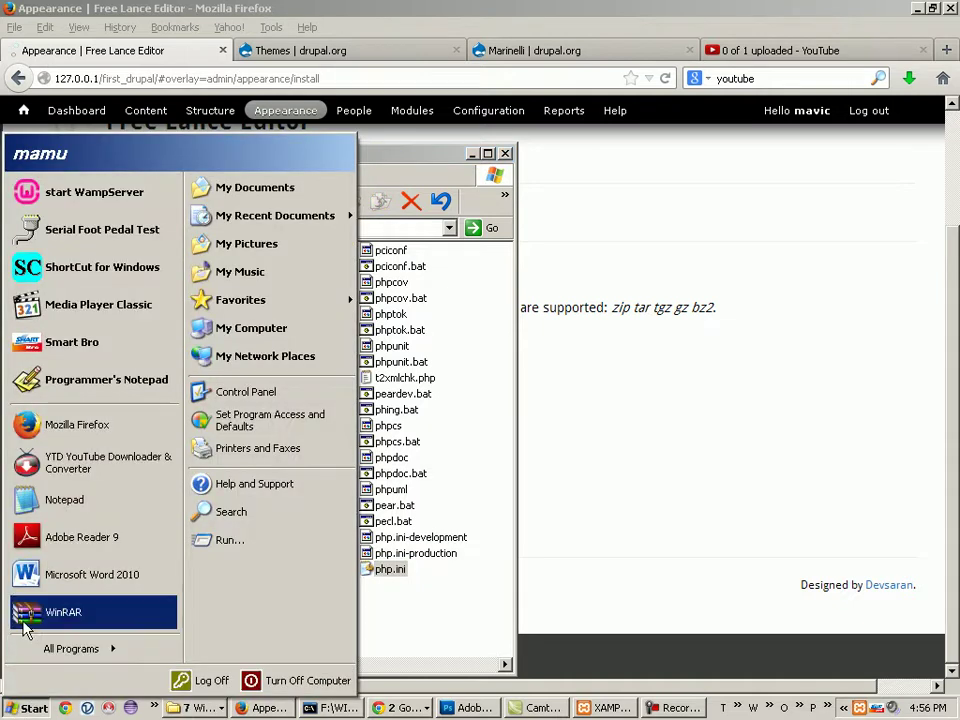
left_click(45, 502)
left_click_drag(516, 160, 637, 178)
left_click_drag(390, 569, 641, 498)
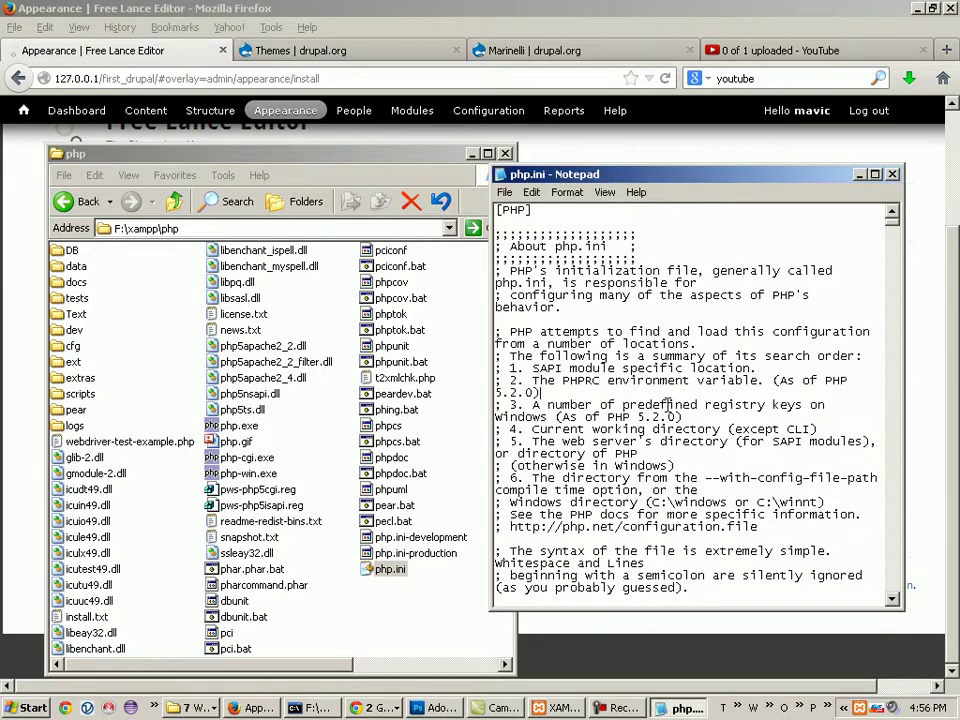
- Search php.ini for "upload_" and set upload_max_filesize to 20M
key("ctrl+f")
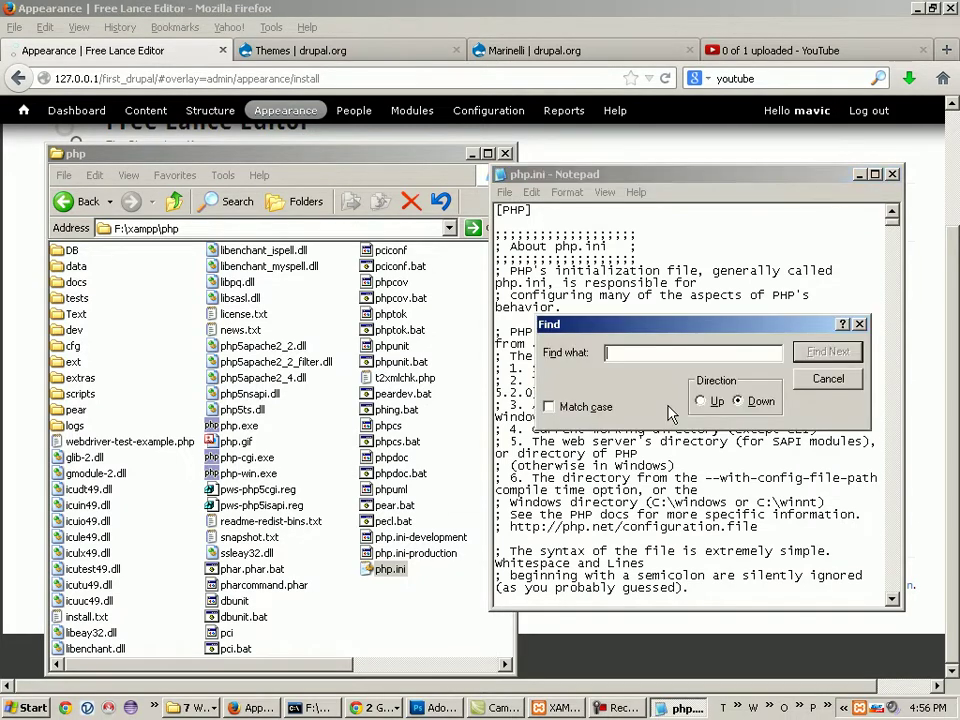
type("upload")
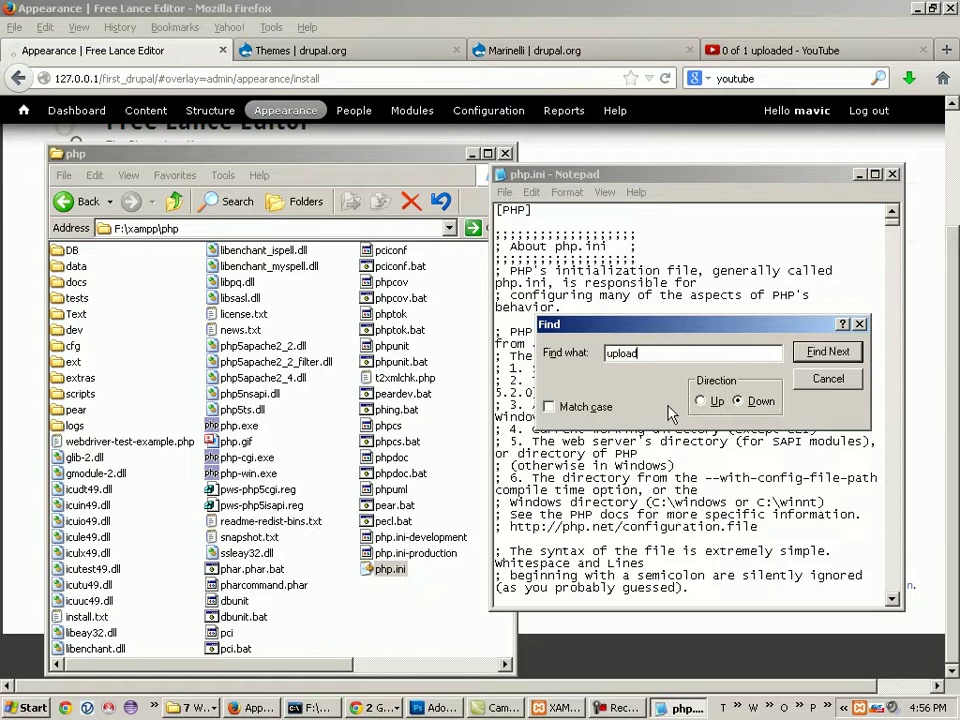
type("_")
left_click(826, 356)
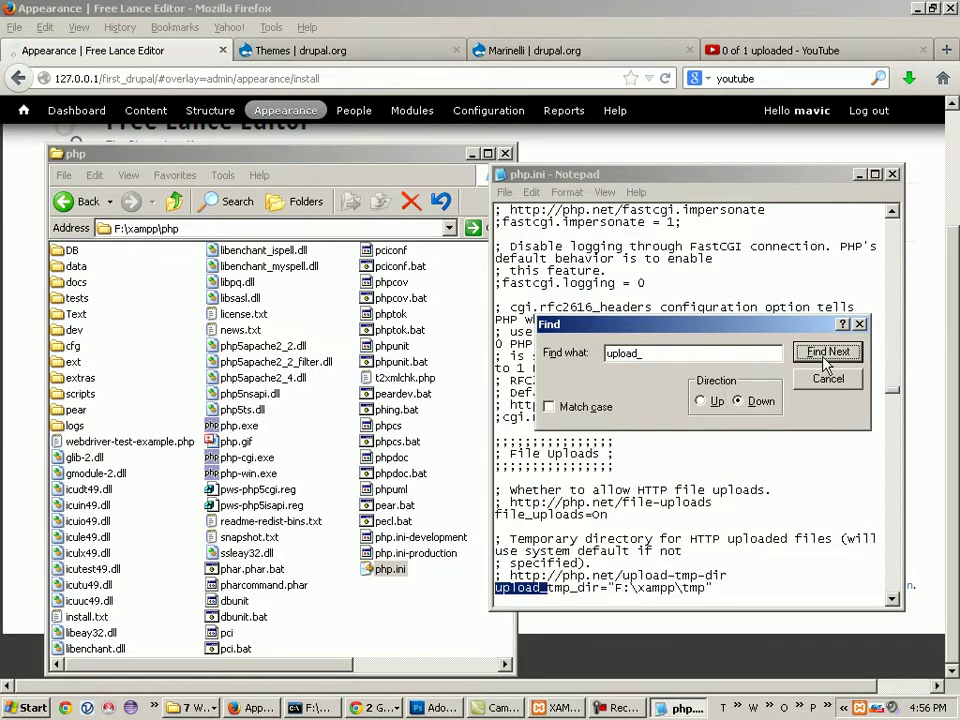
left_click(822, 351)
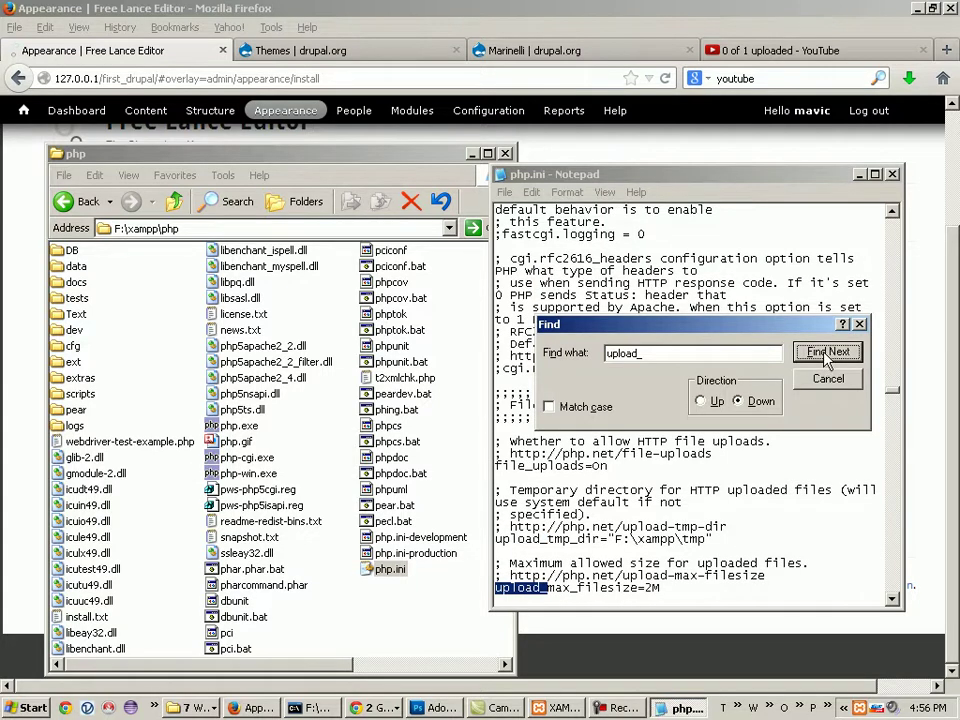
left_click(860, 325)
left_click(554, 588)
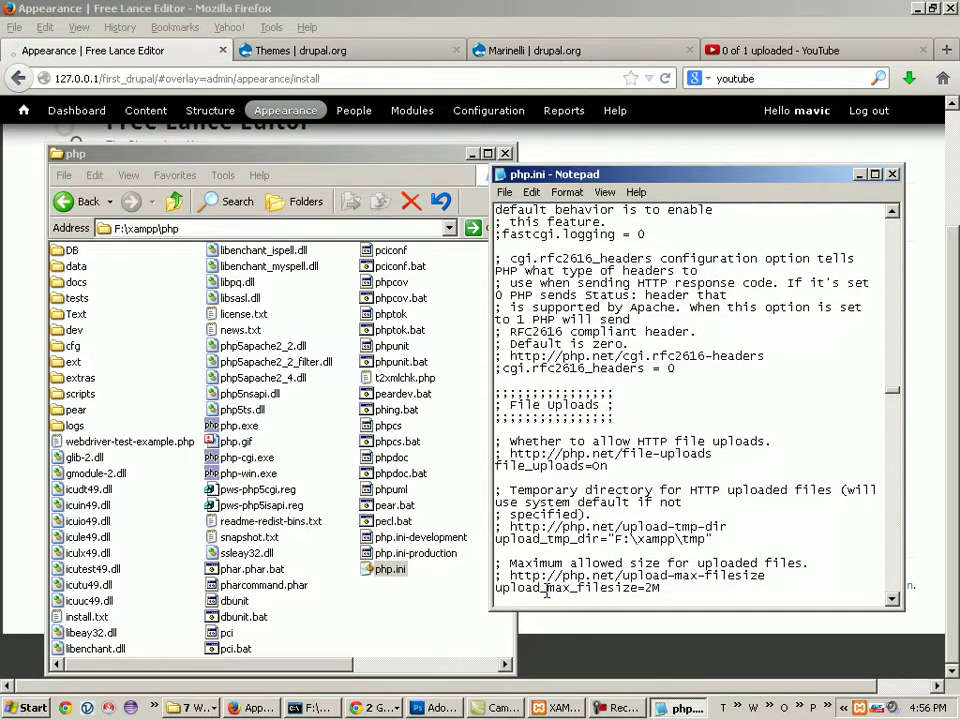
left_click_drag(647, 585, 690, 592)
left_click(678, 597)
key("alt+f")
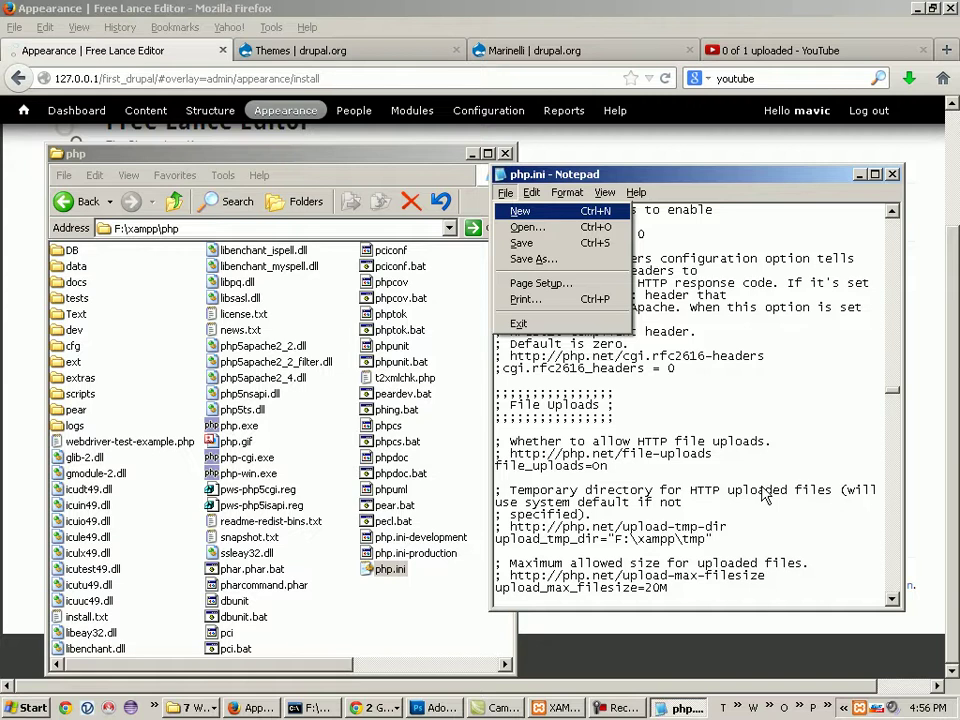
left_click(752, 543)
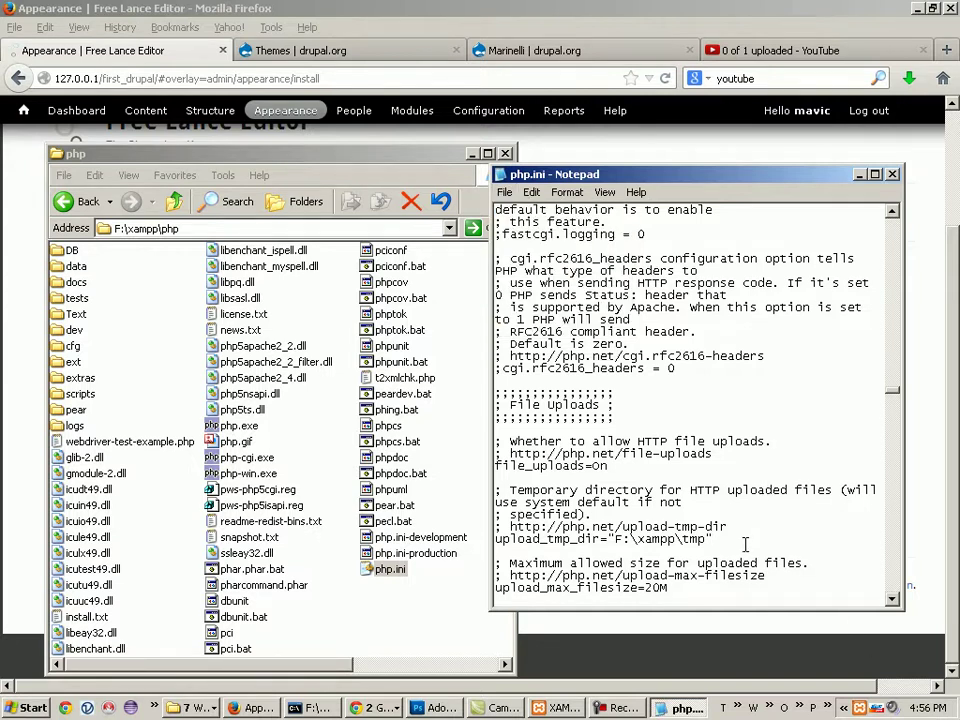
- Search php.ini downward for "post", stepping through the matches to the end of the file
key("ctrl+f")
type("post")
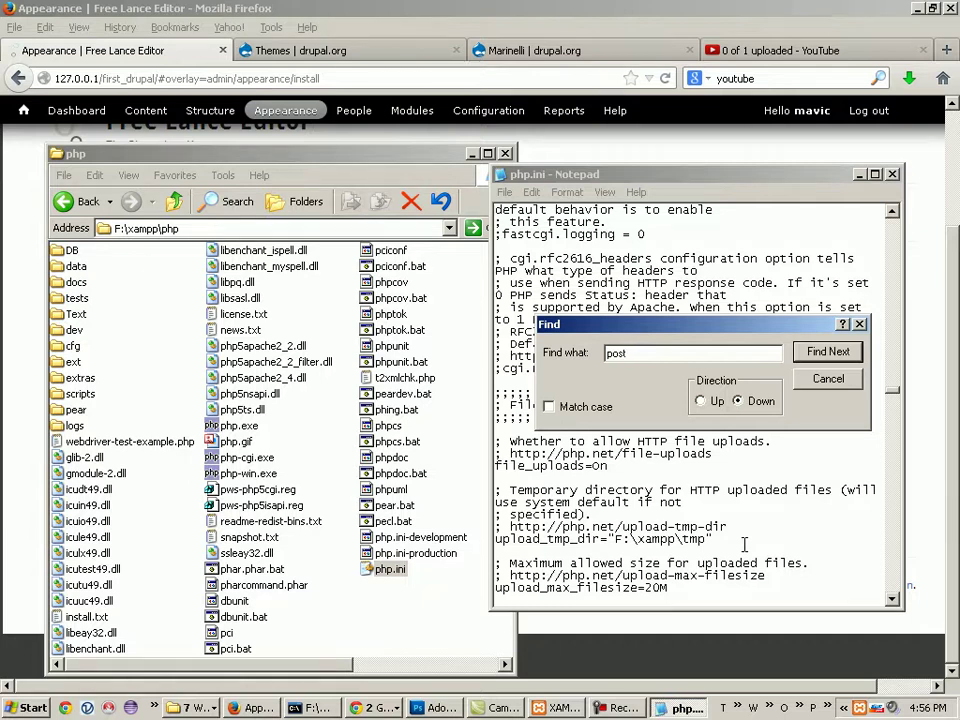
left_click(813, 356)
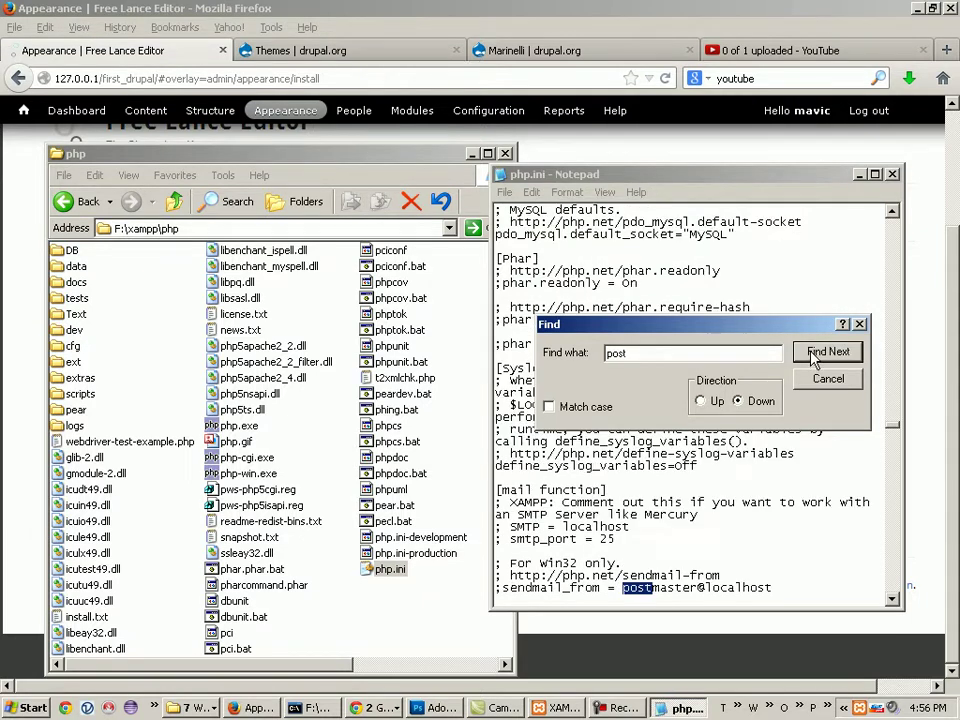
left_click(813, 356)
left_click(813, 356)
left_click(813, 356)
left_click(814, 358)
left_click(814, 358)
left_click(814, 358)
left_click(479, 400)
- Search php.ini downward for "max_" and for "max_size"
type("max")
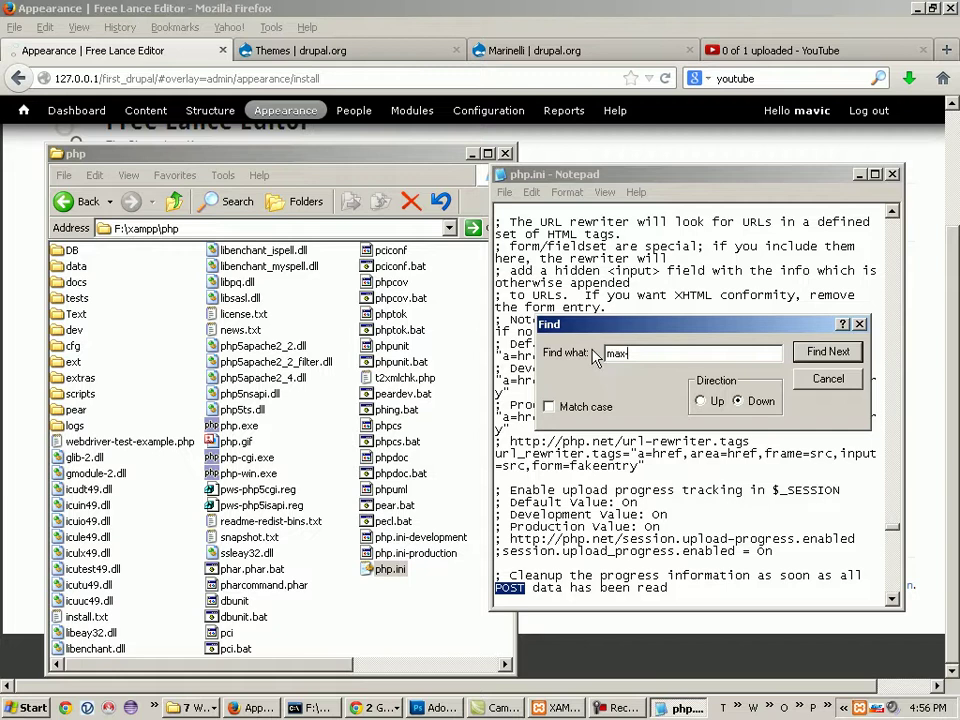
type("_")
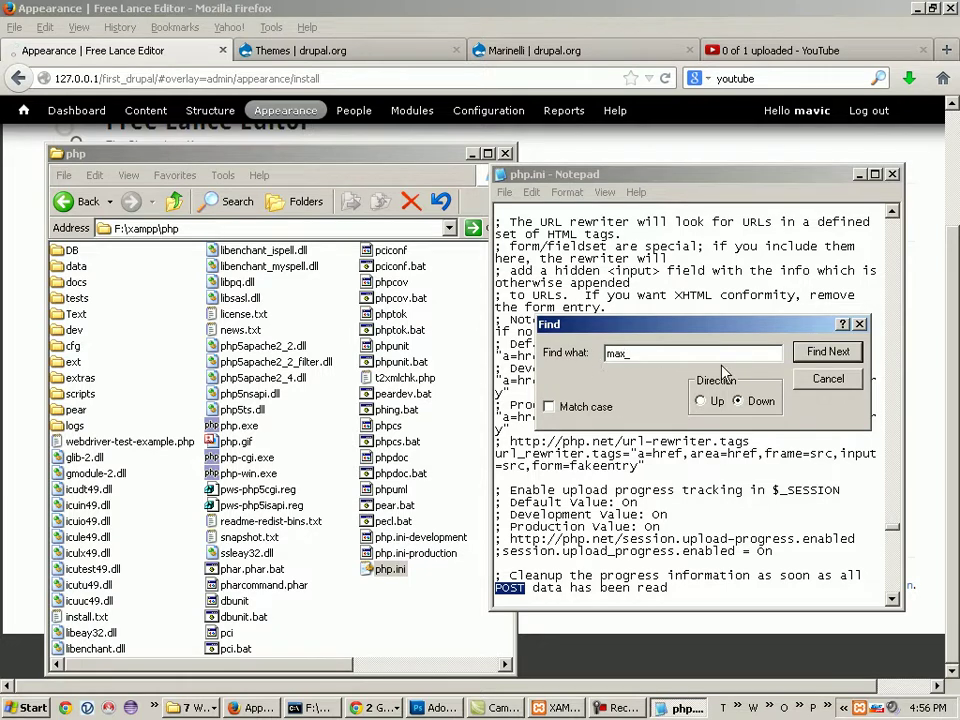
left_click(827, 355)
left_click(826, 355)
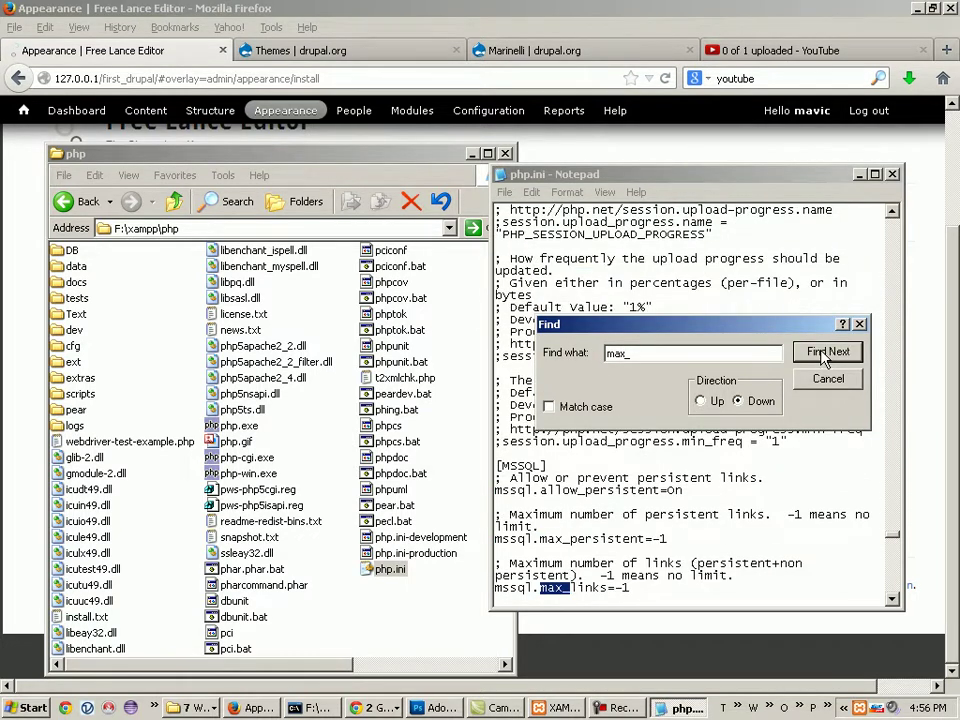
left_click(826, 355)
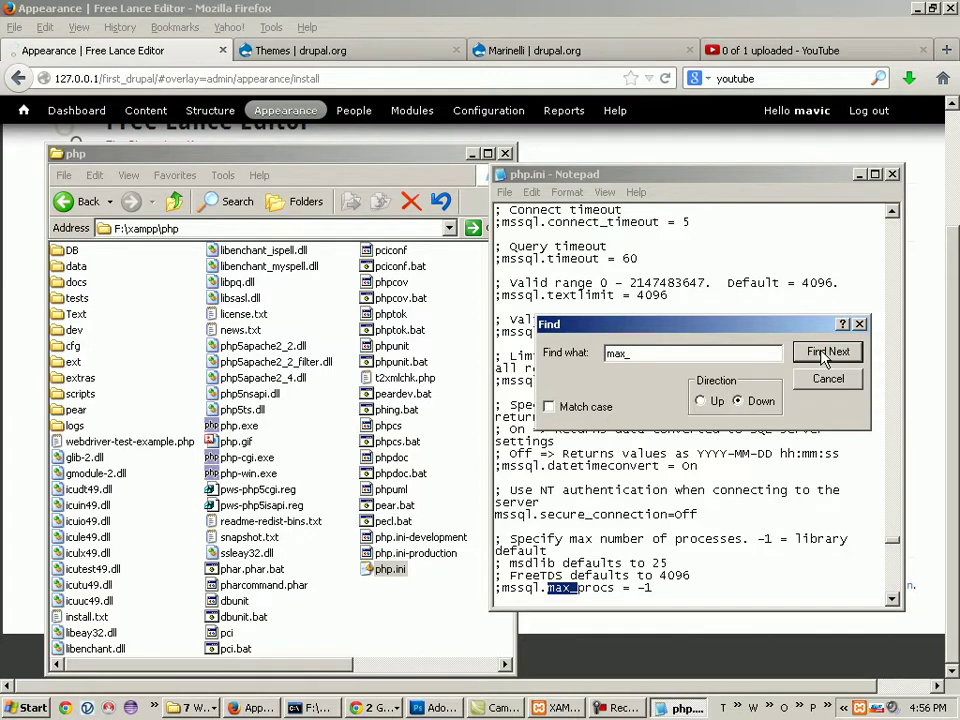
left_click(826, 356)
left_click(826, 356)
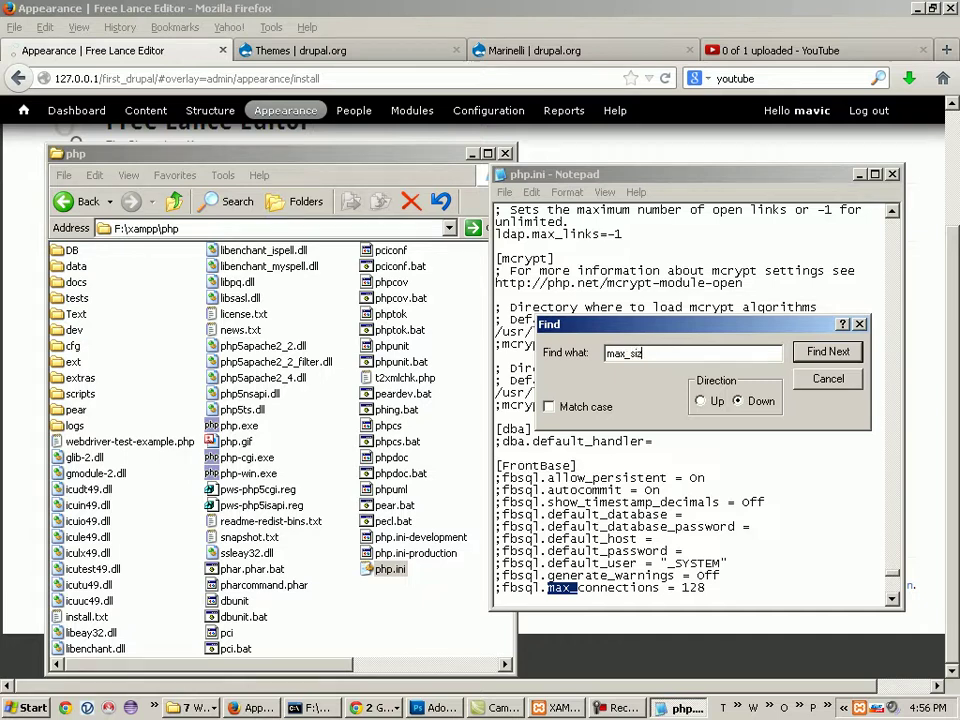
left_click(840, 352)
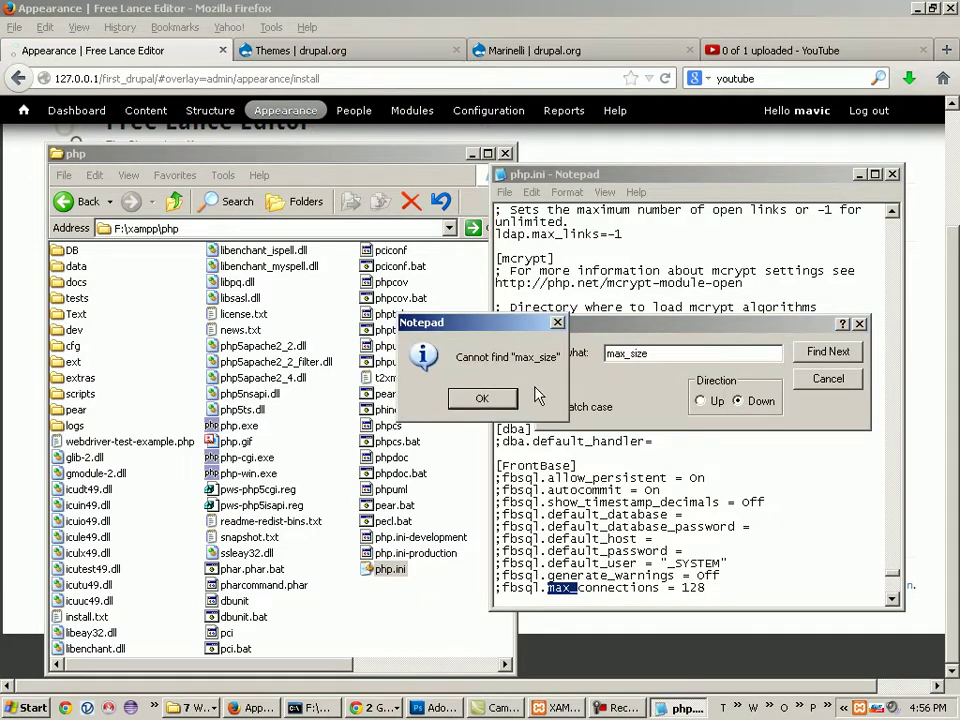
left_click(482, 396)
left_click(813, 354)
left_click(500, 392)
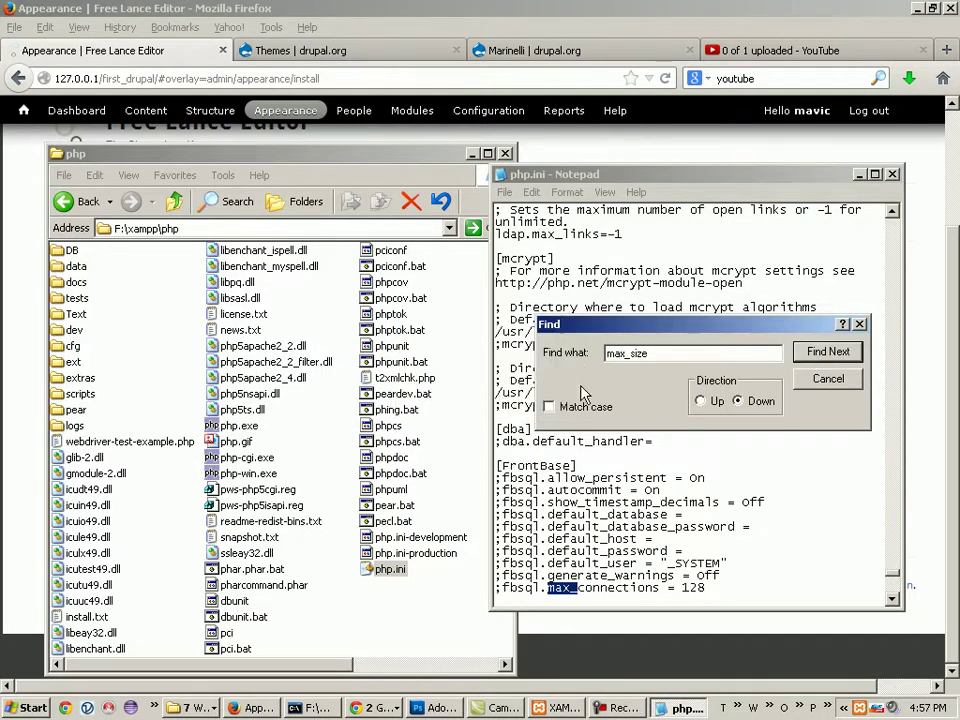
- Search php.ini upward for "post_m" to locate the post_max_size setting
double_click(664, 354)
type("p")
left_click(821, 352)
left_click(481, 398)
left_click(700, 400)
left_click(817, 359)
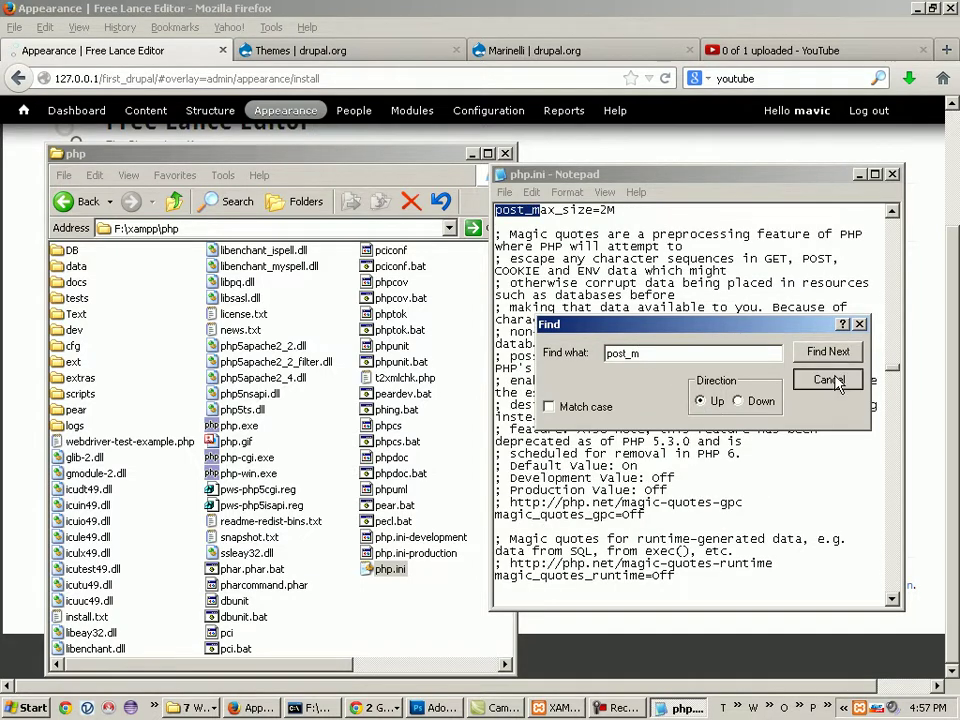
- Set post_max_size to 20M in php.ini, then save and close the file
left_click(838, 379)
scroll(655, 292, "up", 1)
scroll(548, 316, "down", 2)
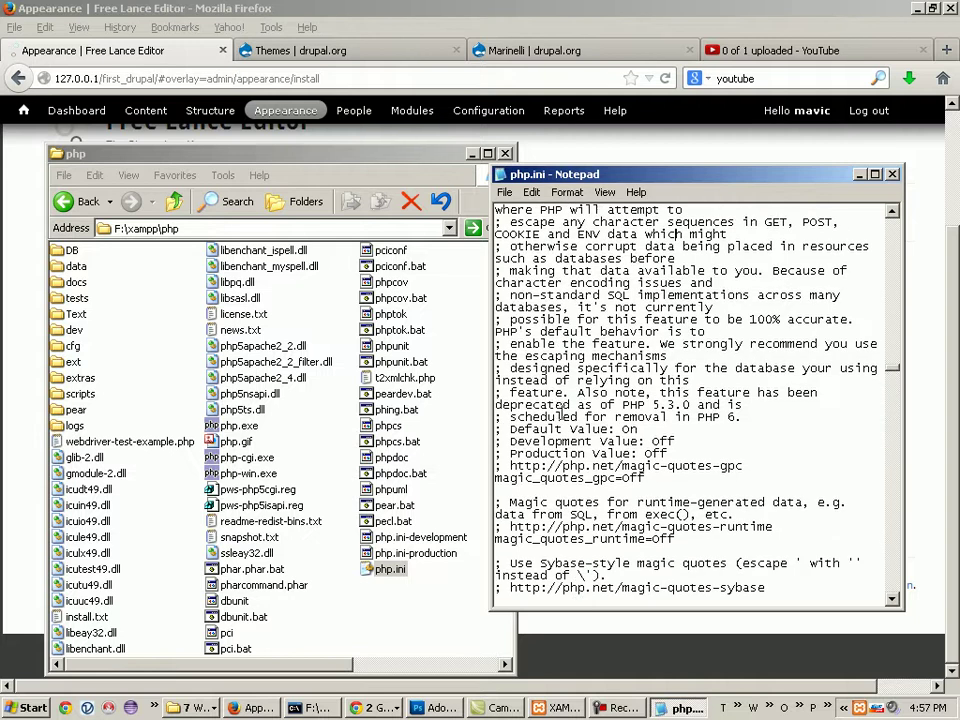
scroll(679, 417, "up", 5)
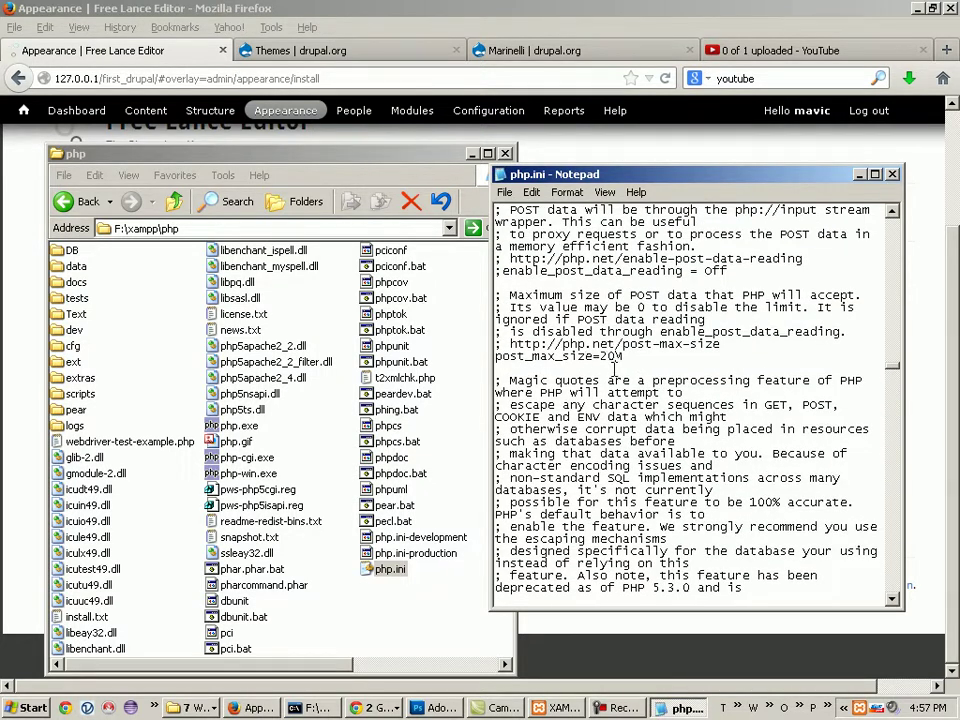
left_click(504, 191)
left_click(510, 247)
left_click(892, 174)
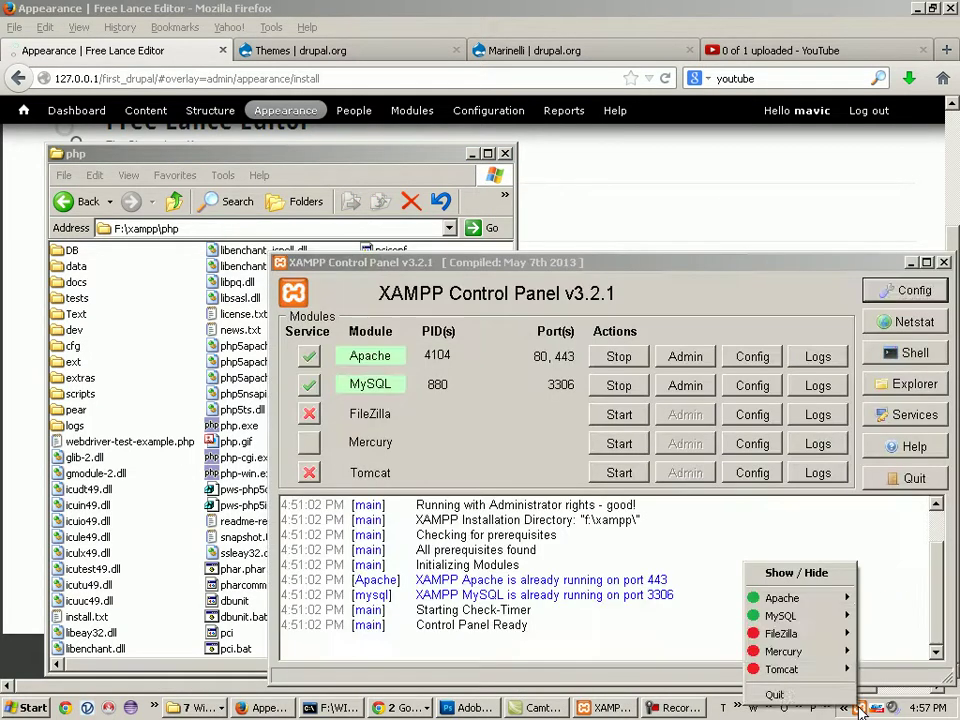
- Quit the XAMPP Control Panel, minimize the php folder window and relaunch the control panel
right_click(862, 708)
left_click(775, 694)
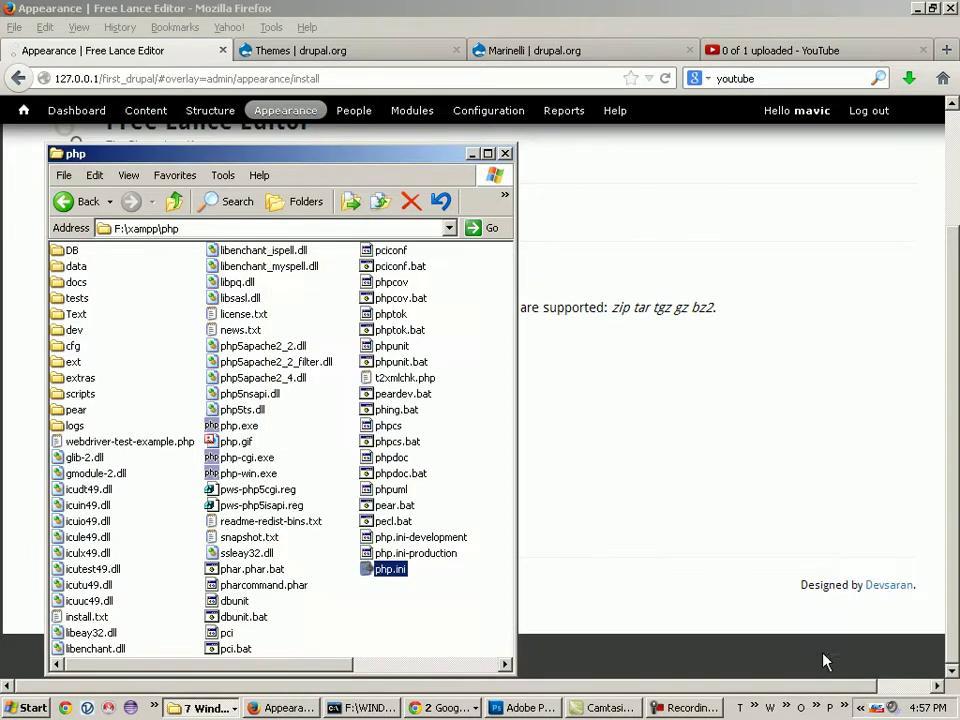
left_click(473, 153)
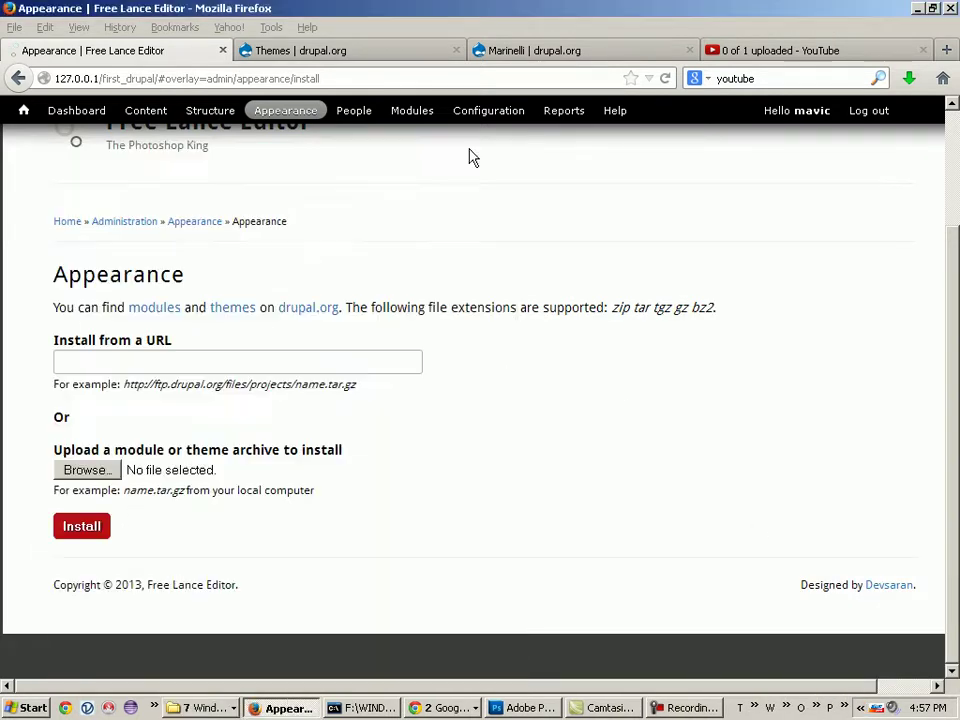
left_click(30, 708)
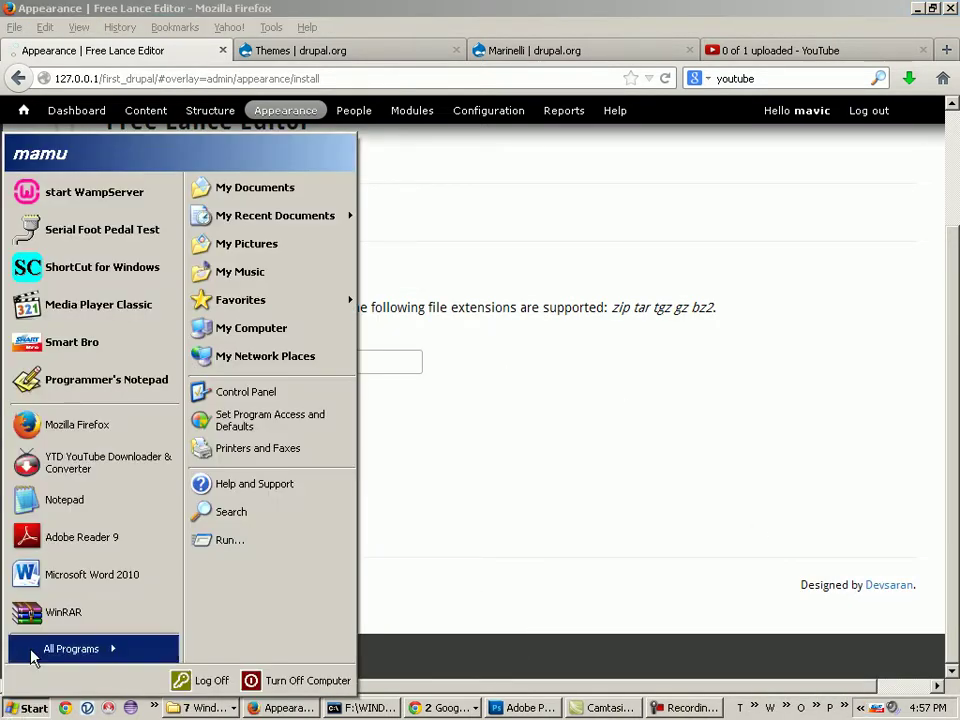
left_click(860, 708)
left_click(25, 708)
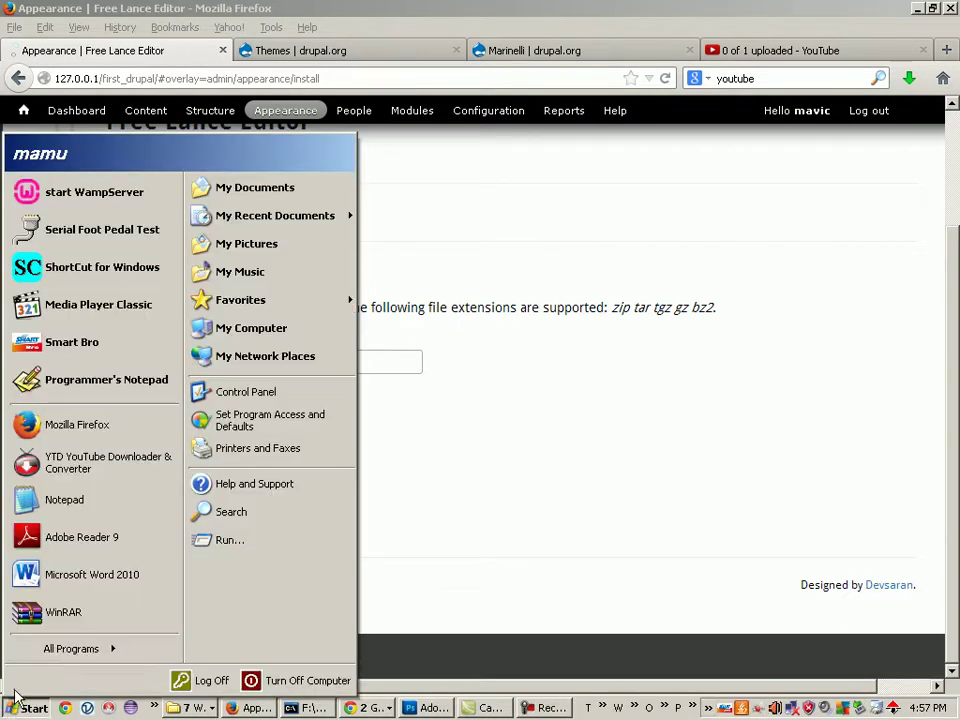
mouse_move(80, 648)
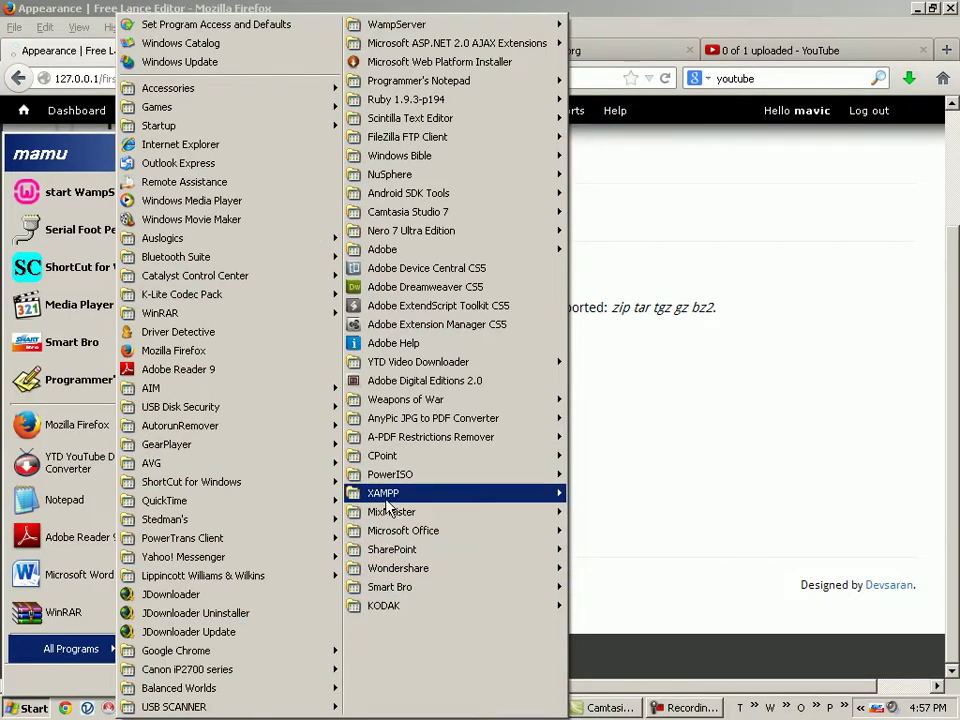
mouse_move(396, 493)
left_click(665, 535)
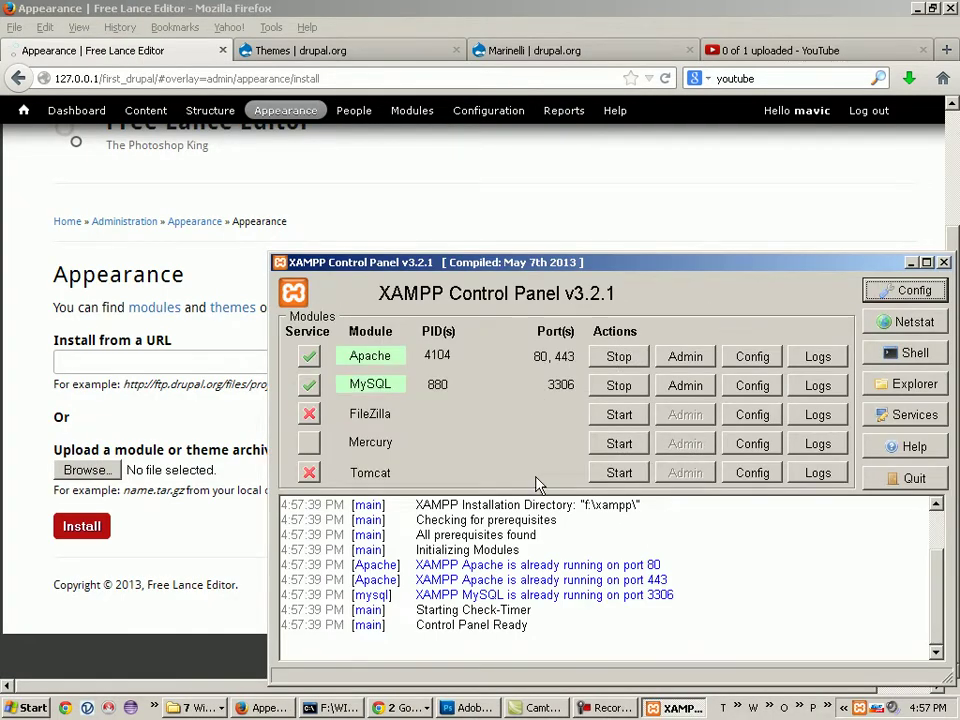
- Try to install the theme archive corkedscrewer-7.x-1.2.zip from the Desktop on Drupal's theme install page
left_click(100, 470)
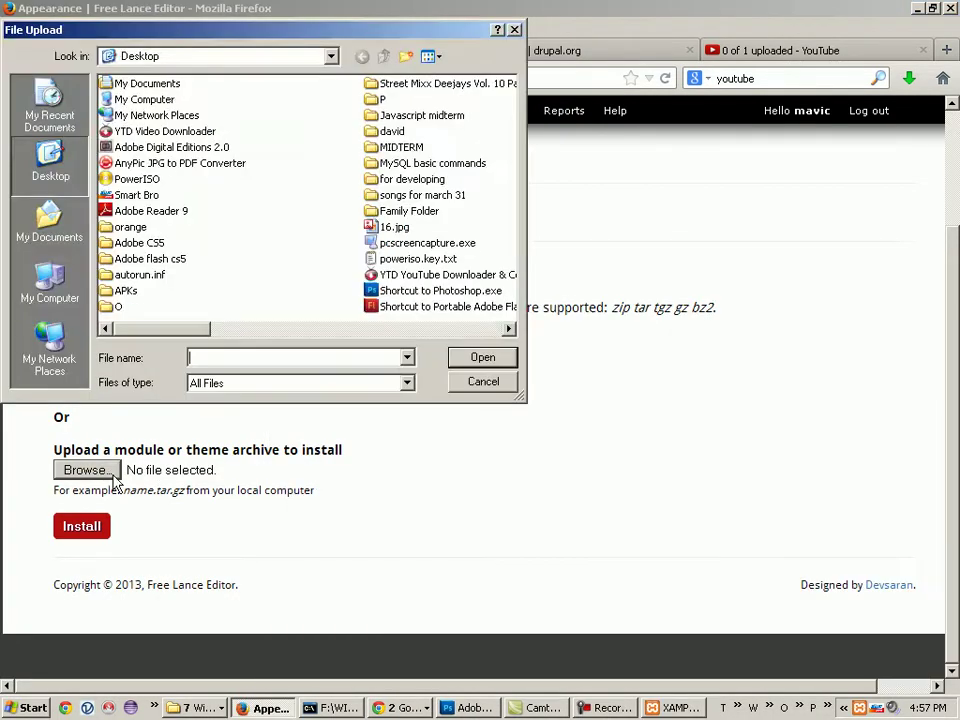
left_click(398, 329)
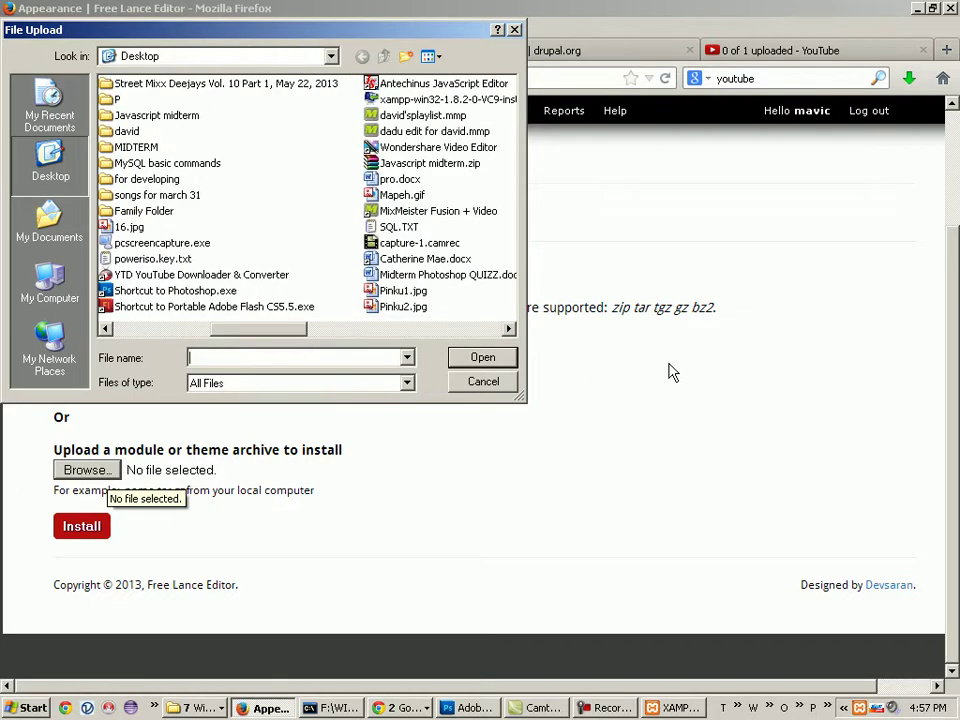
left_click(422, 330)
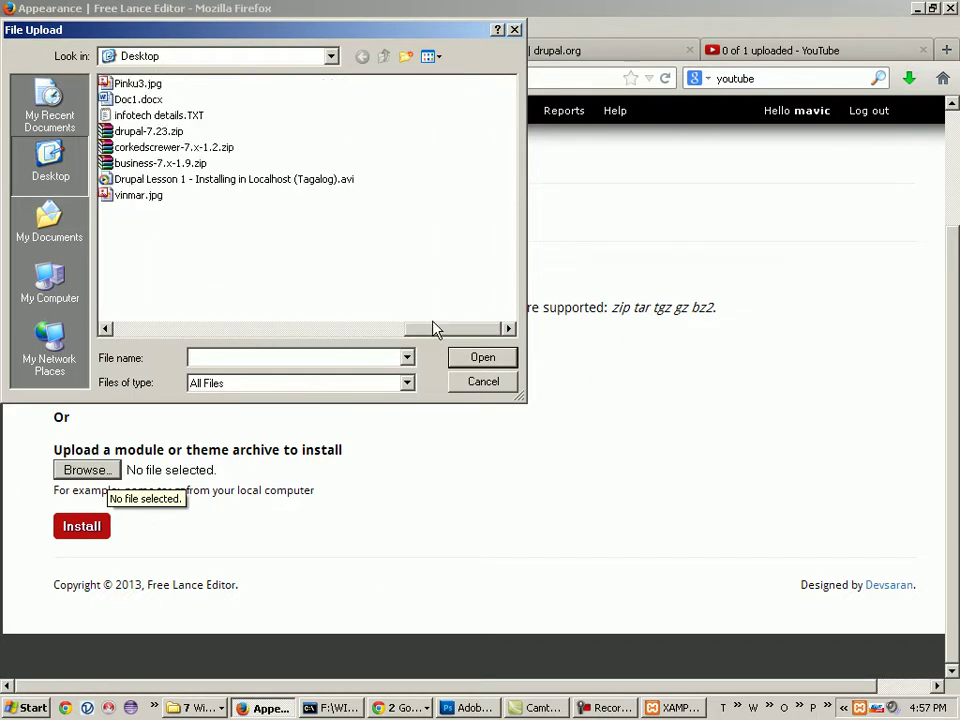
left_click(180, 147)
left_click(460, 358)
left_click(90, 530)
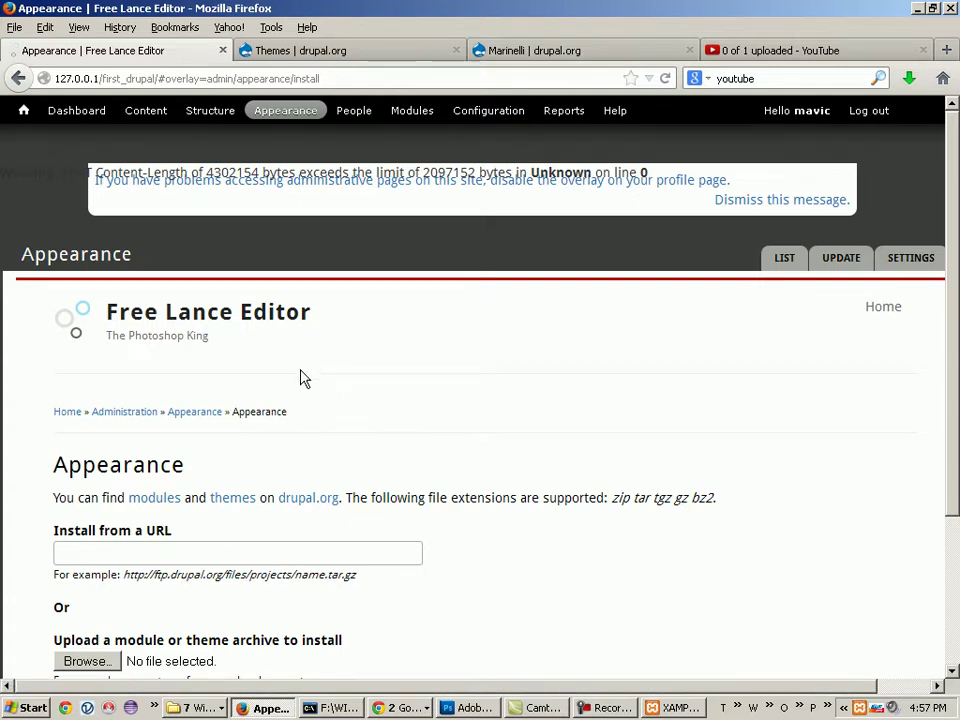
- Reload the install page and try again to install corkedscrewer-7.x-1.2.zip, highlighting the size-limit warning
left_click(666, 78)
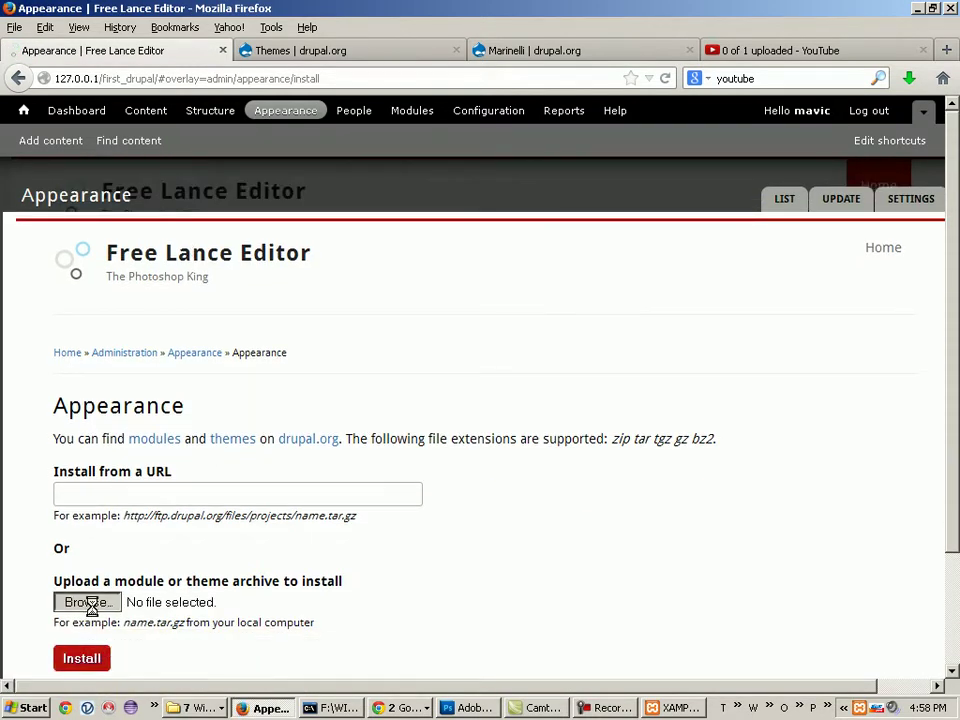
left_click(88, 603)
scroll(410, 334, "right", 5)
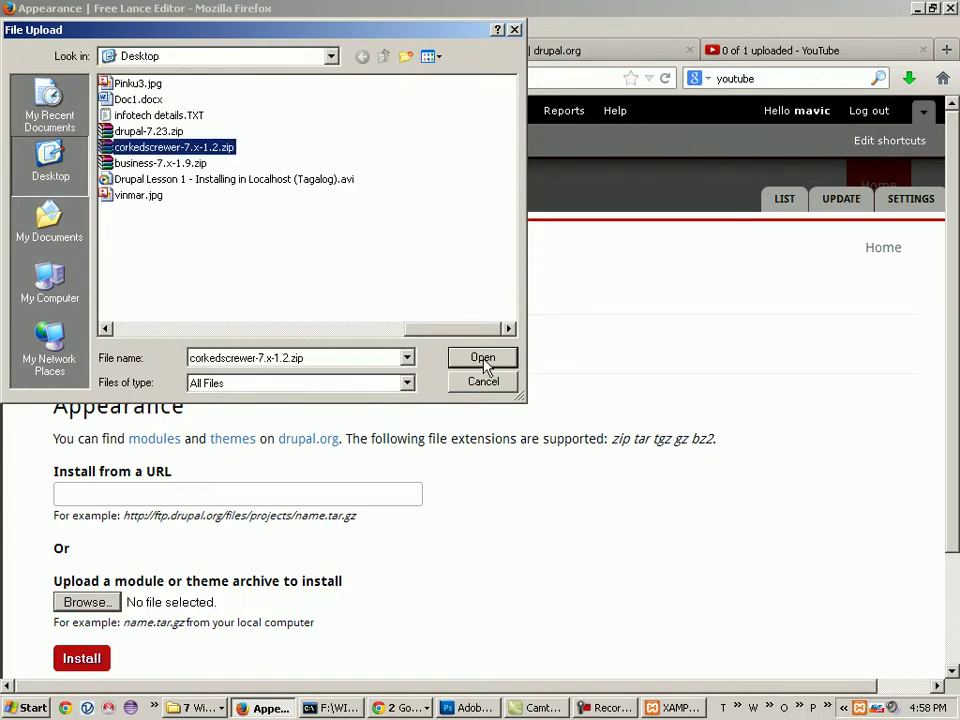
left_click(483, 360)
left_click(90, 663)
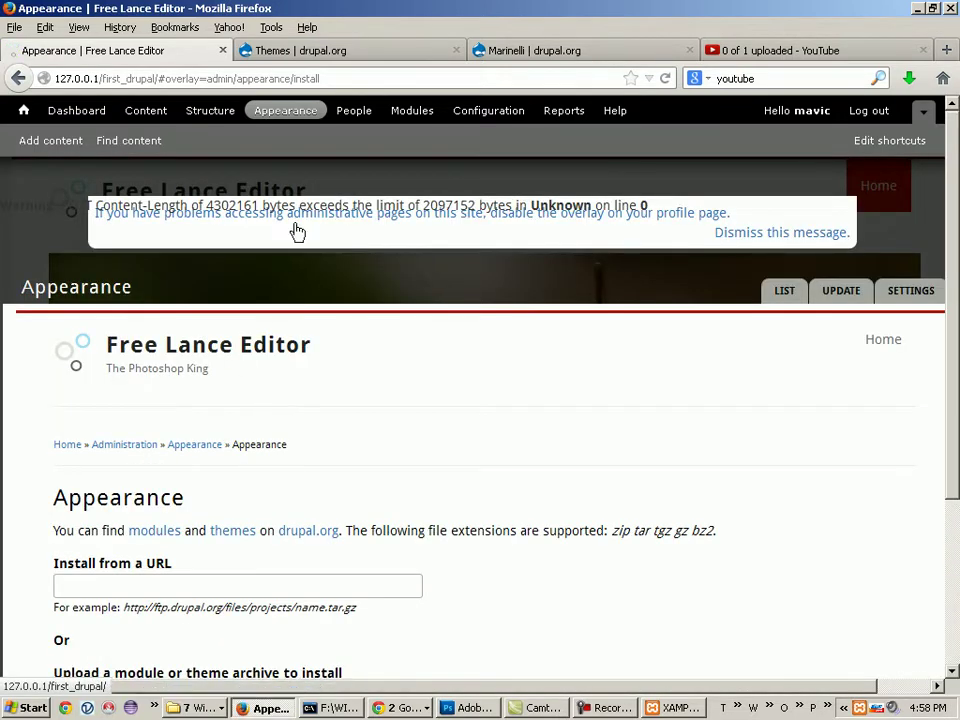
left_click_drag(320, 205, 667, 218)
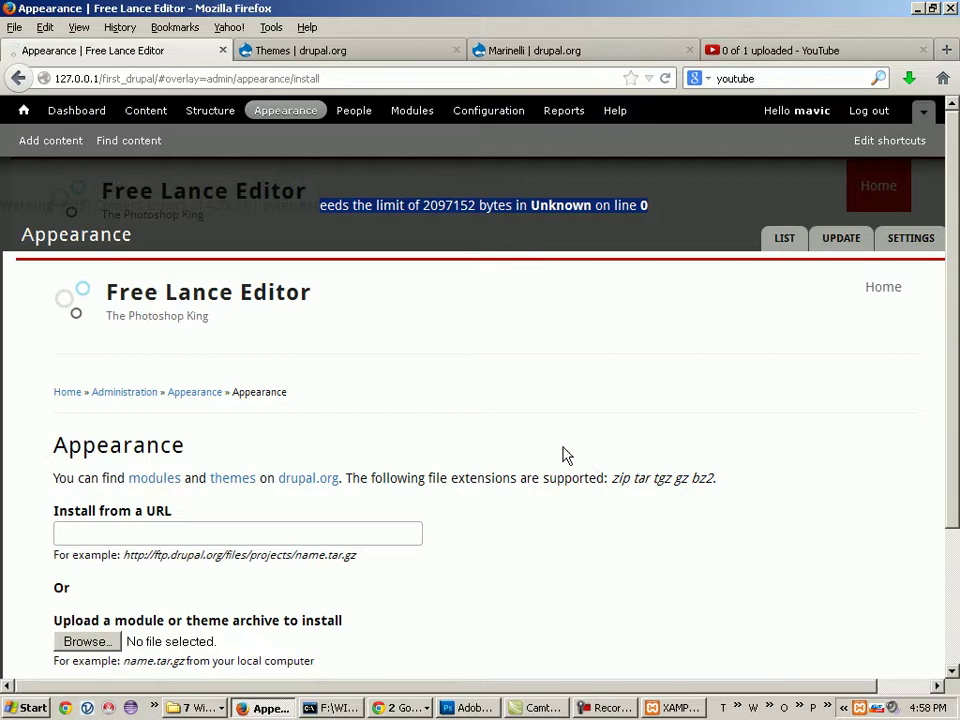
- Return to the site's Appearance administration page and open the form for installing a new theme
left_click(207, 111)
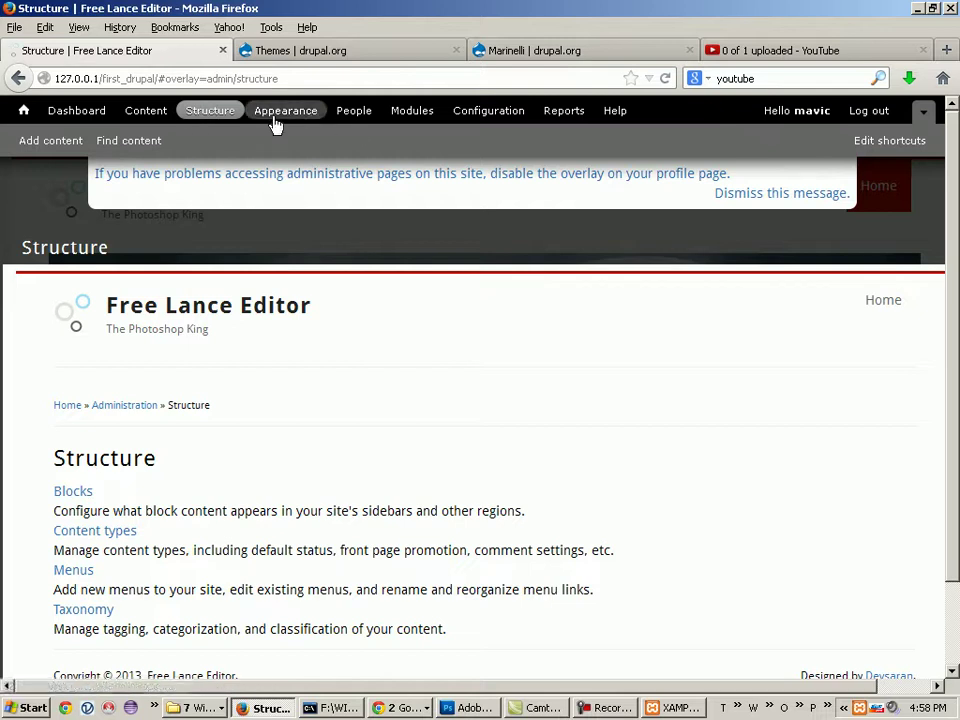
left_click(277, 112)
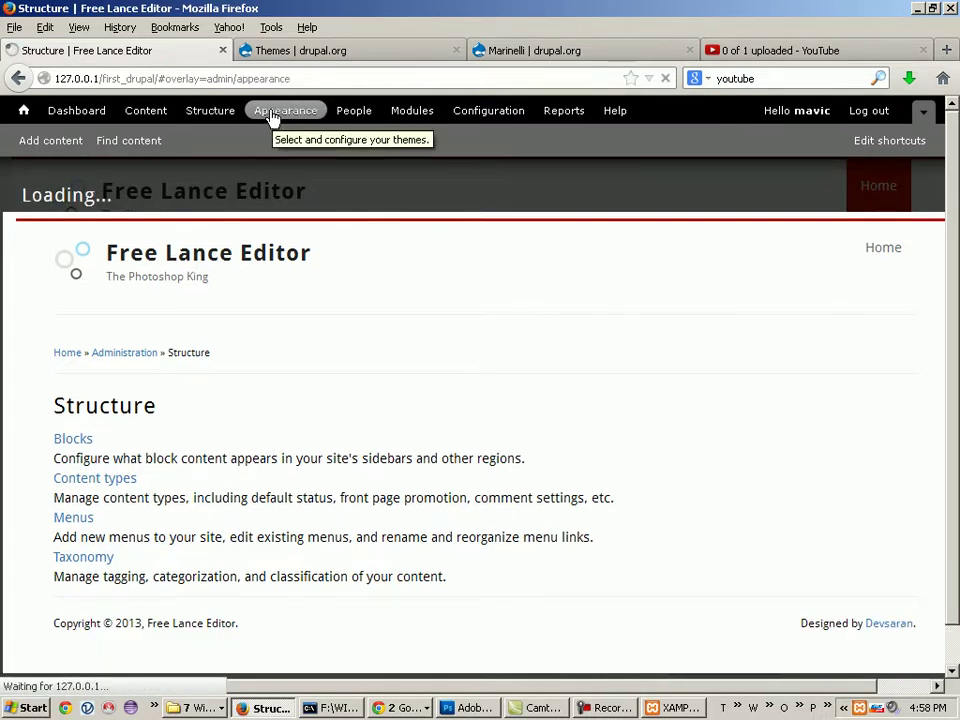
left_click(198, 708)
left_click(9, 709)
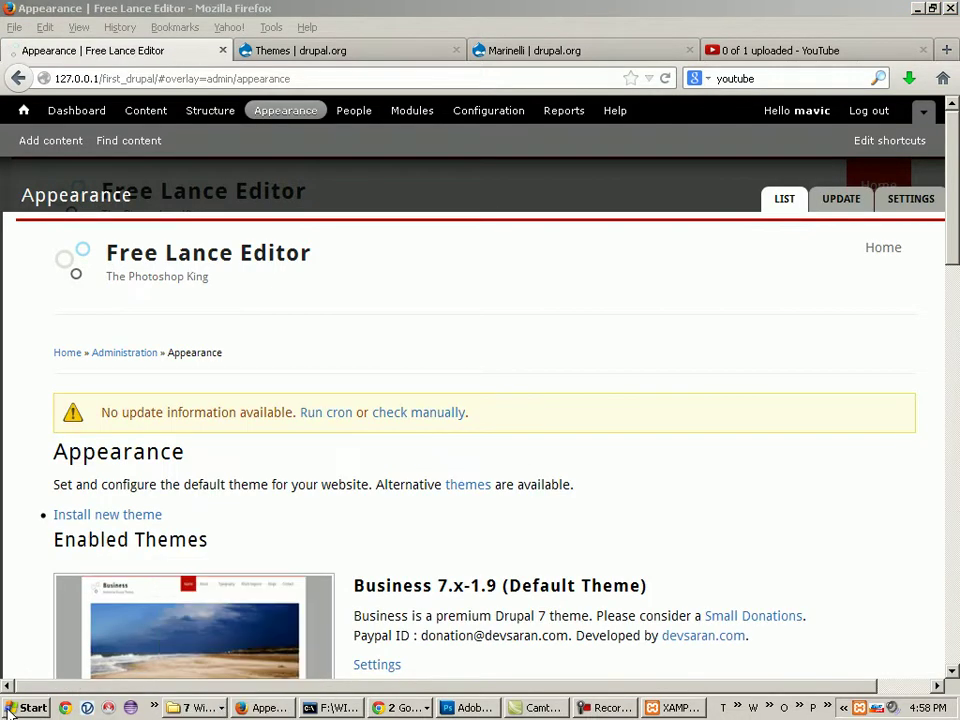
left_click(129, 517)
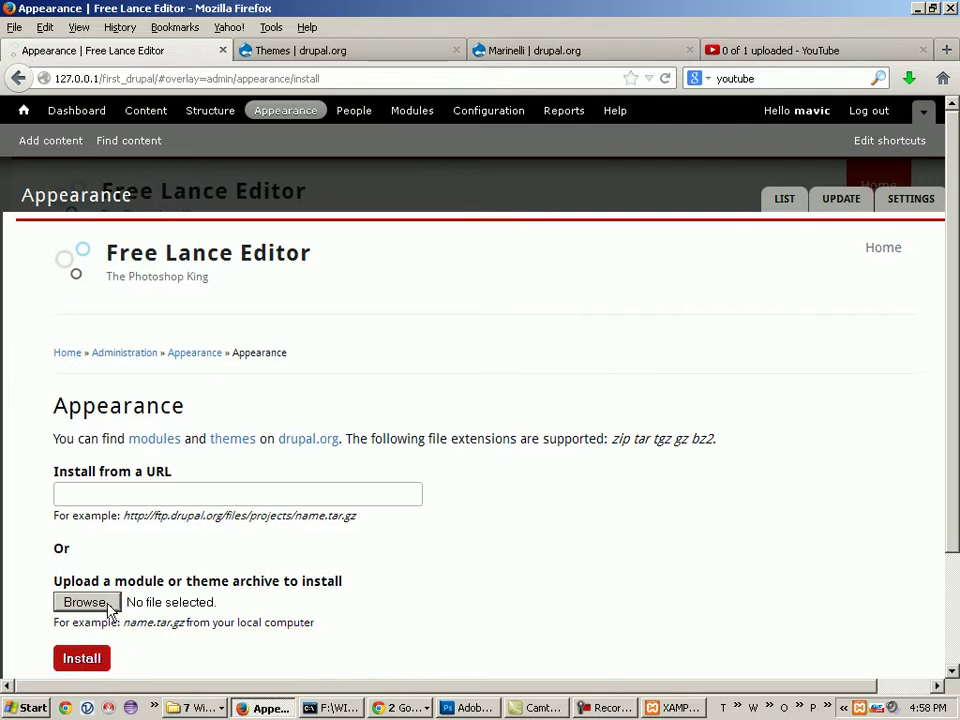
- Install the theme archive marinelli-7.x-3.0-beta11.zip from the Downloads folder, checking its drupal.org project page meanwhile
left_click(108, 606)
left_click(49, 222)
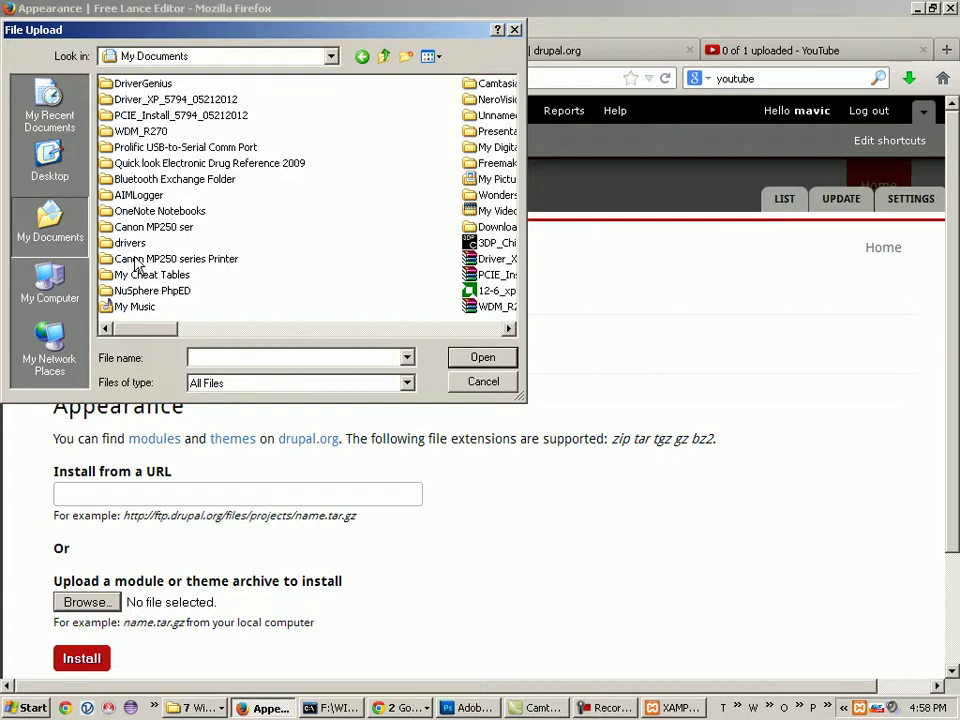
double_click(482, 226)
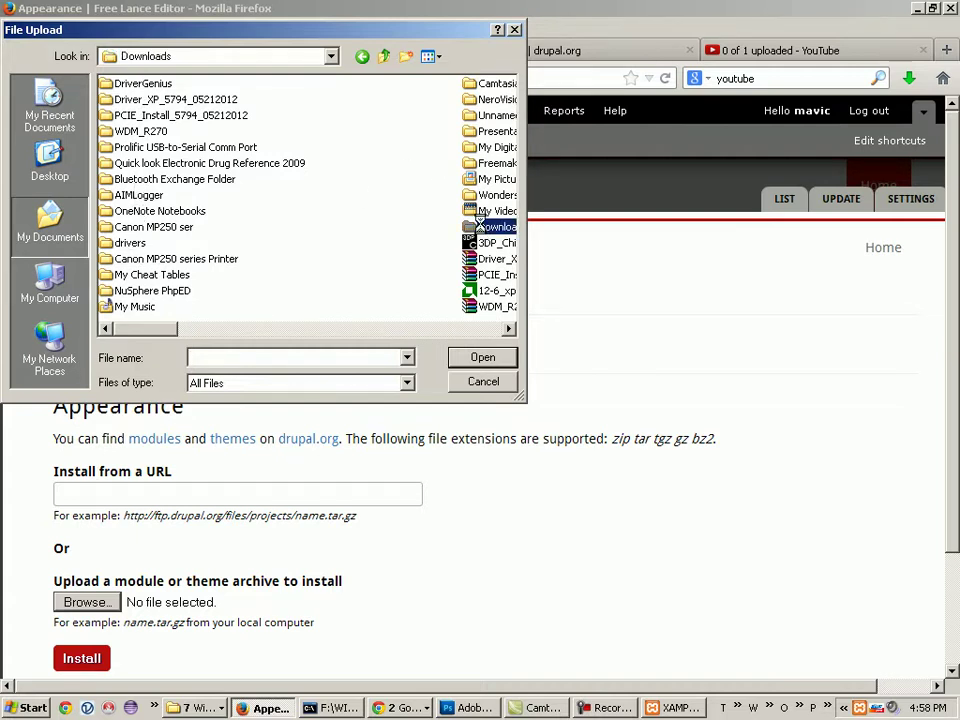
left_click_drag(125, 335, 543, 335)
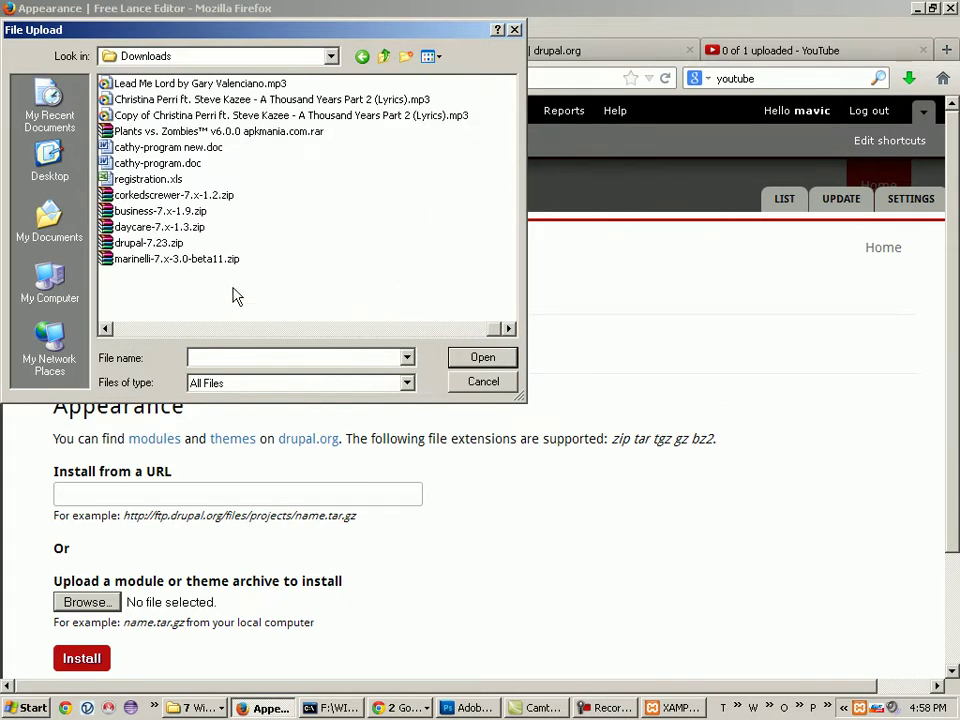
left_click(205, 260)
left_click(482, 357)
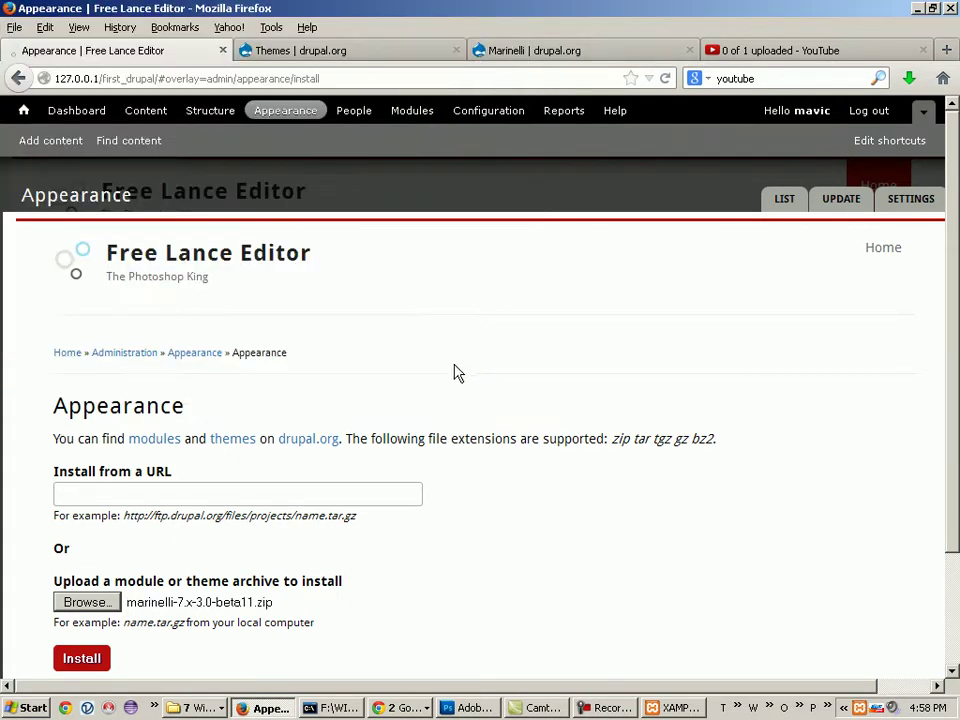
left_click(81, 661)
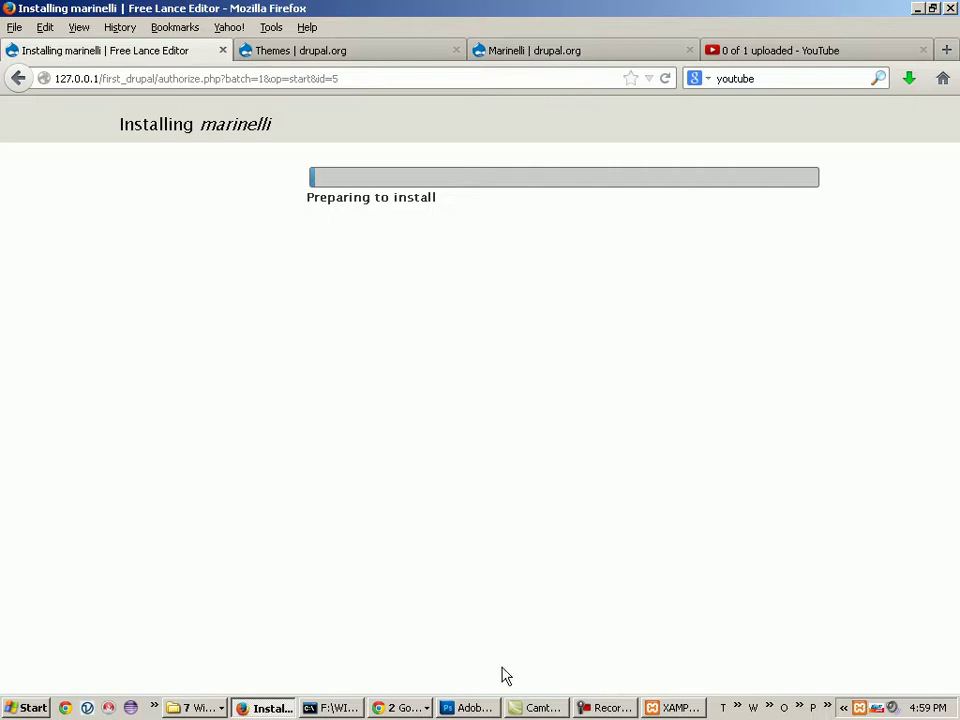
left_click(558, 54)
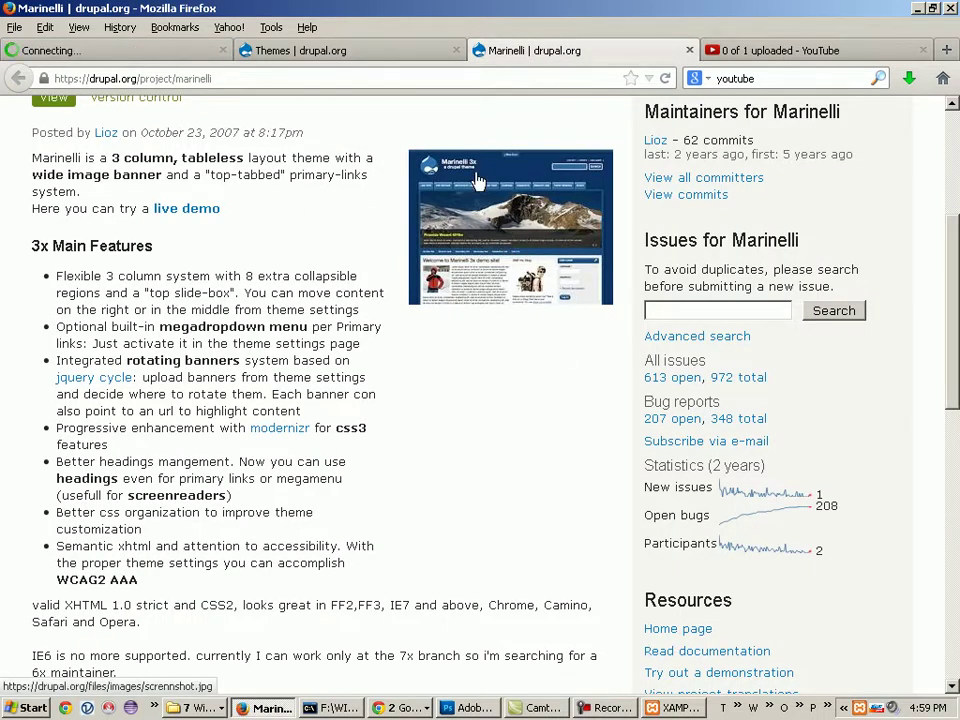
left_click(146, 54)
- Go to the newly added themes and enable Marinelli 7.x-3.0-beta11 as the default theme
left_click(387, 322)
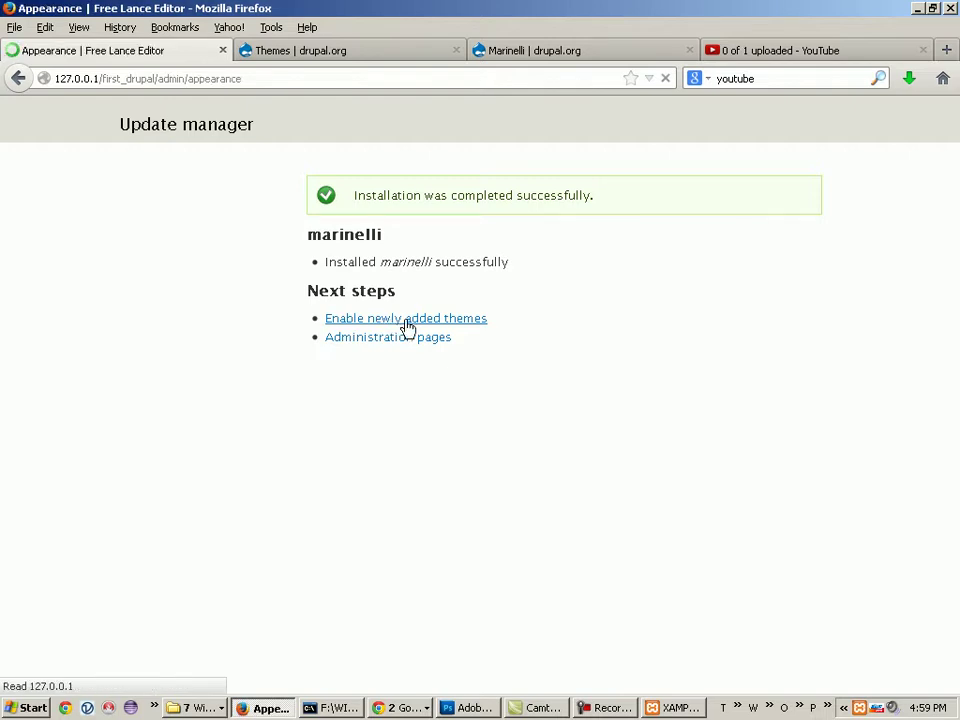
scroll(396, 429, "down", 15)
scroll(396, 413, "up", 1)
left_click(180, 482)
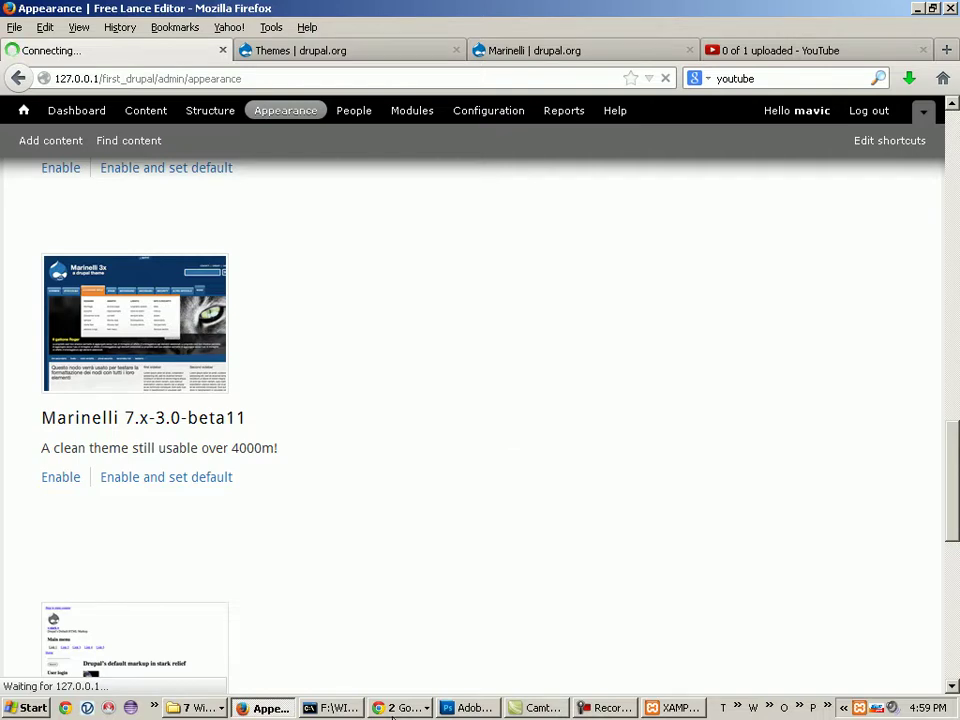
- Switch to Chrome, reload the first_drupal front page and look over its new theme, checking the Firefox page in between
left_click(400, 708)
left_click(430, 665)
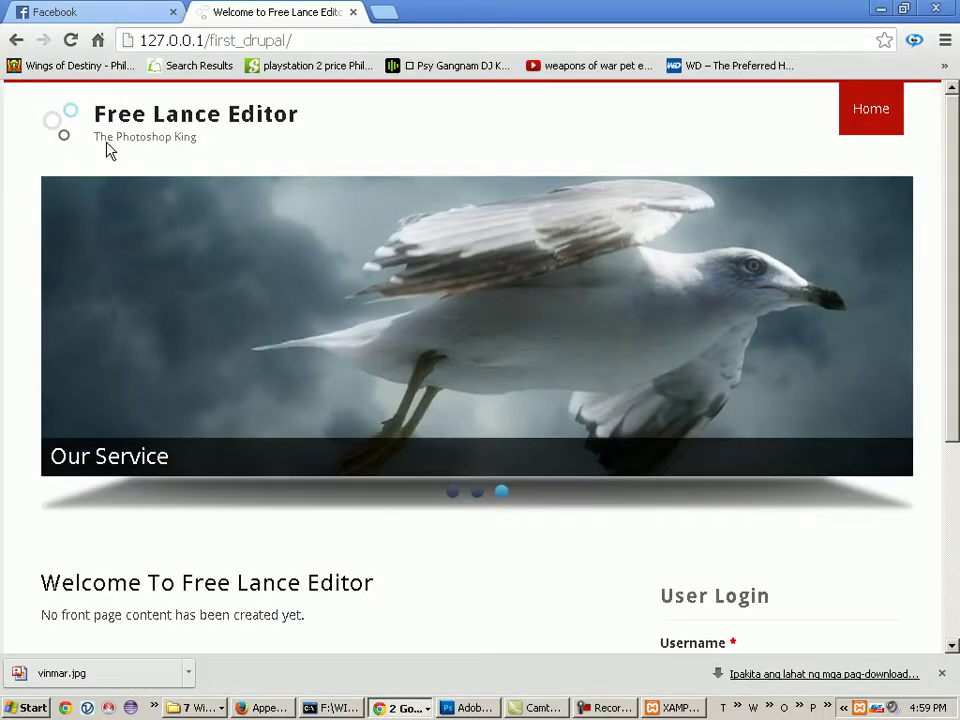
left_click(70, 40)
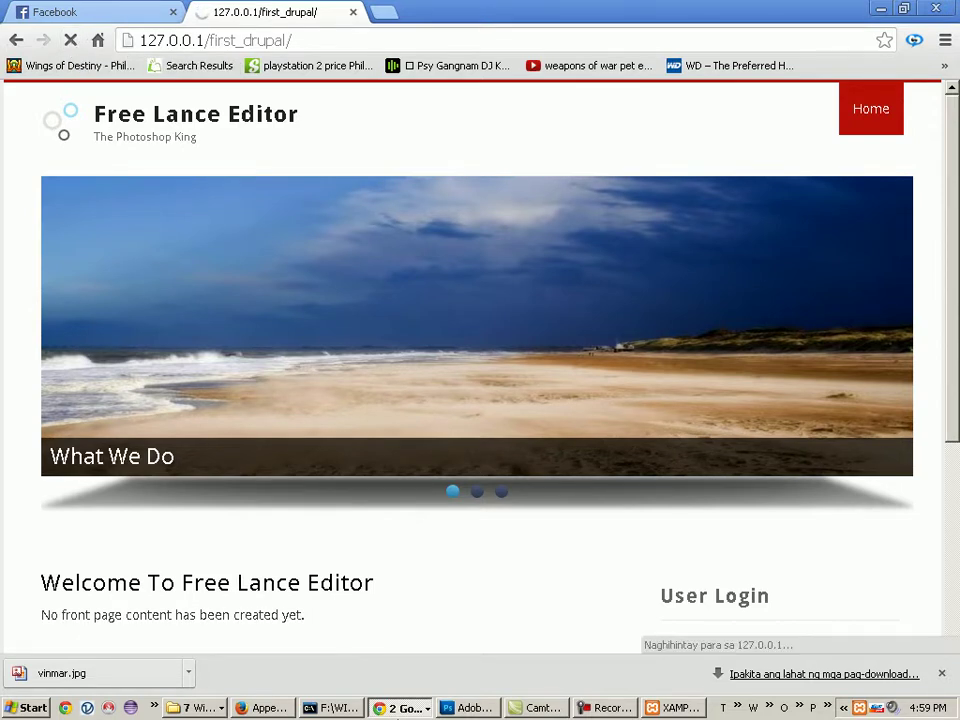
left_click(268, 708)
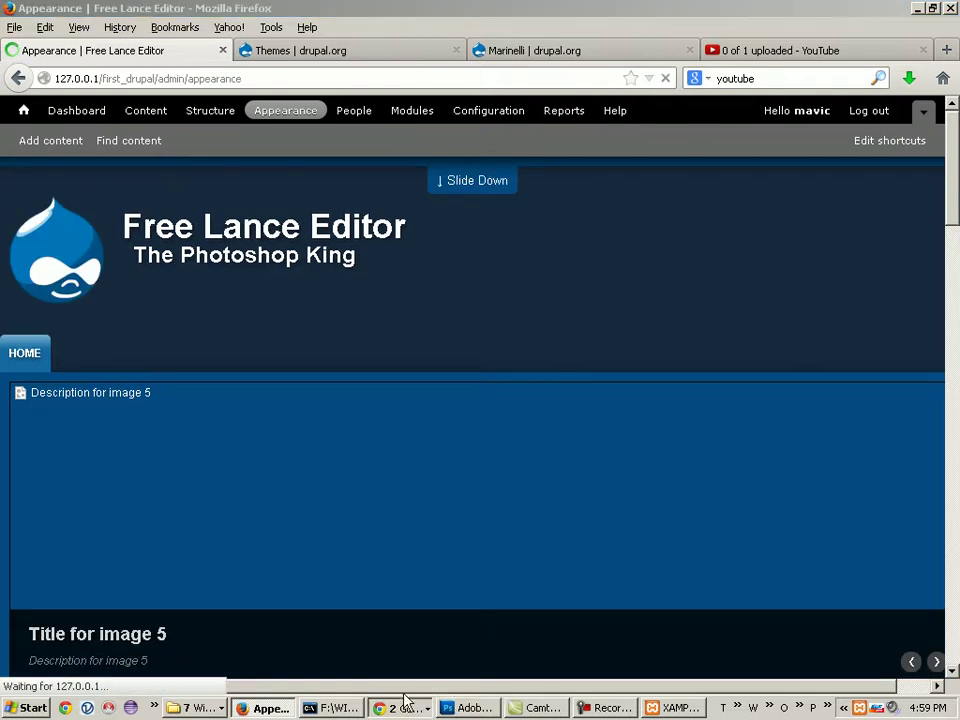
left_click(401, 706)
left_click(394, 666)
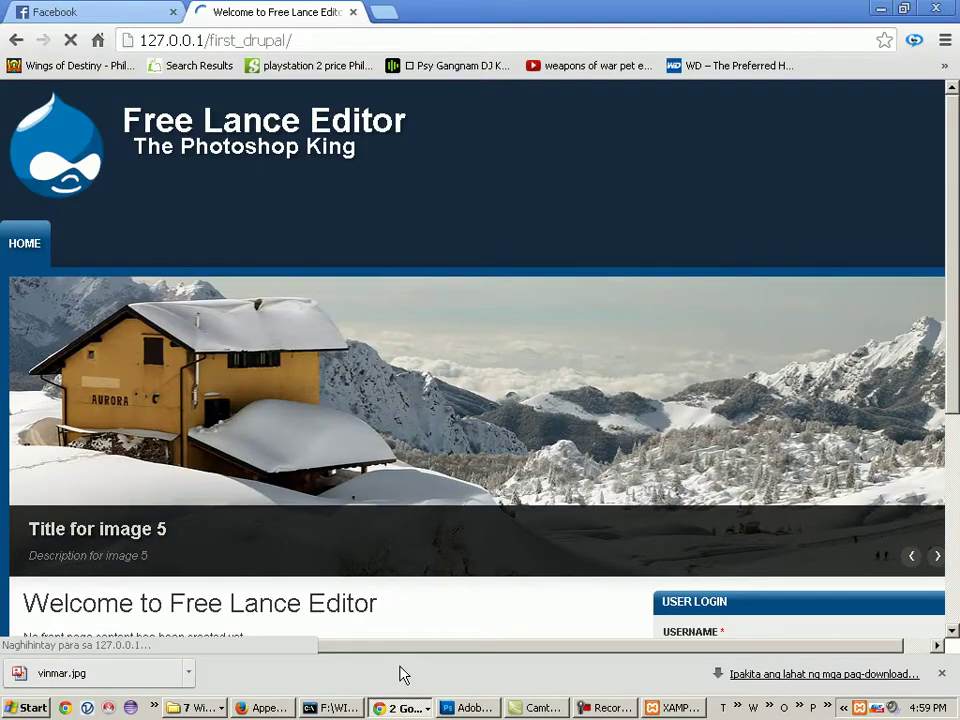
scroll(752, 364, "down", 3)
scroll(589, 302, "up", 3)
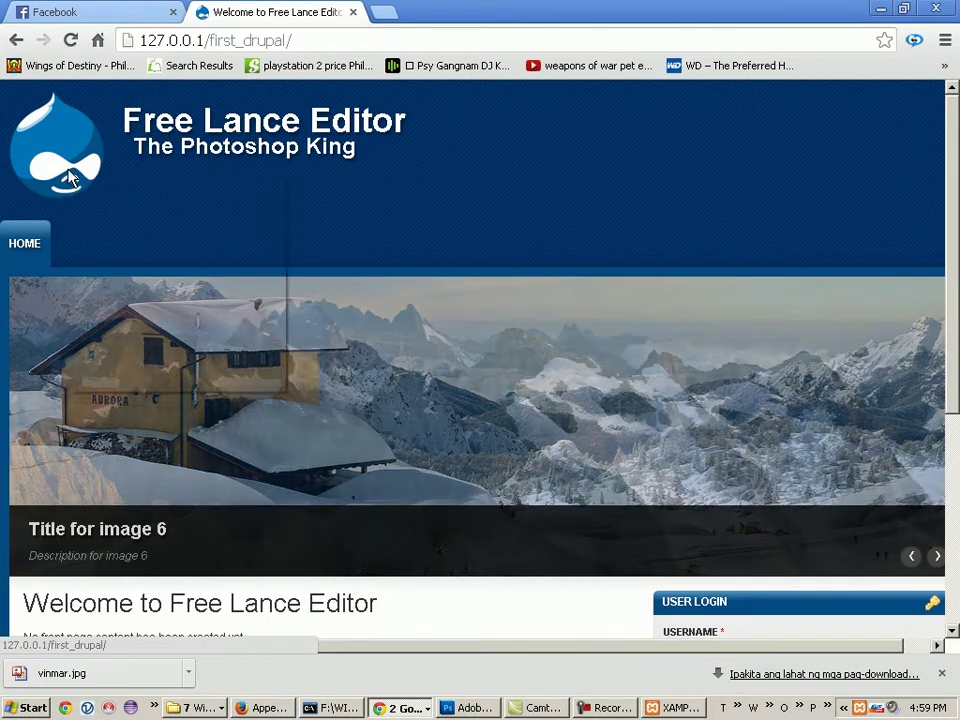
- Copy the image URL of the site's logo, paste it into a new Notepad document and review it there
right_click(67, 171)
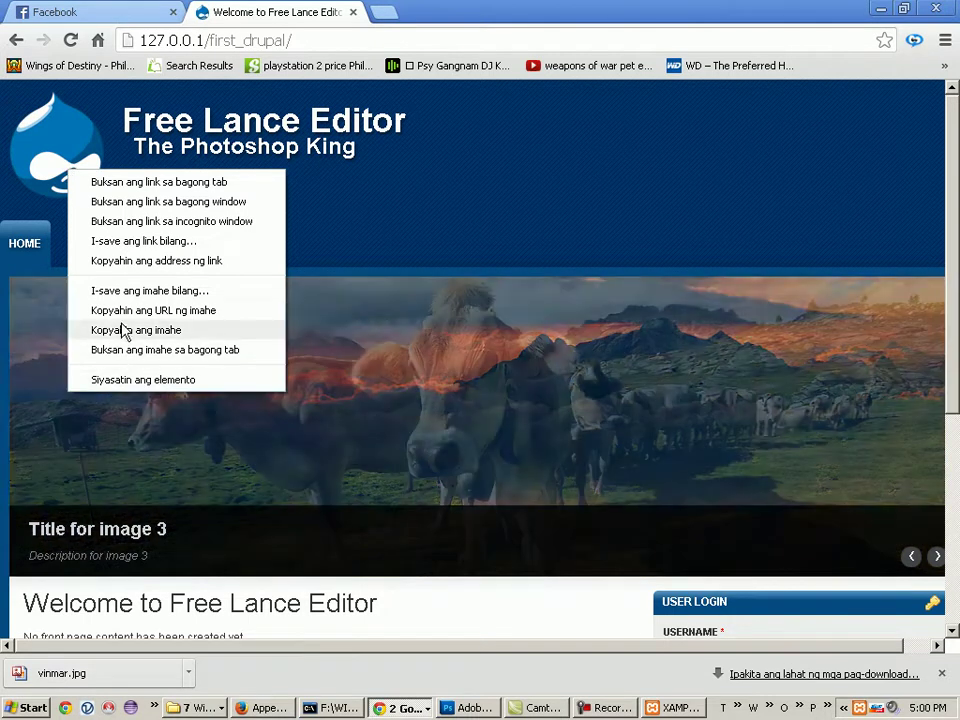
left_click(122, 318)
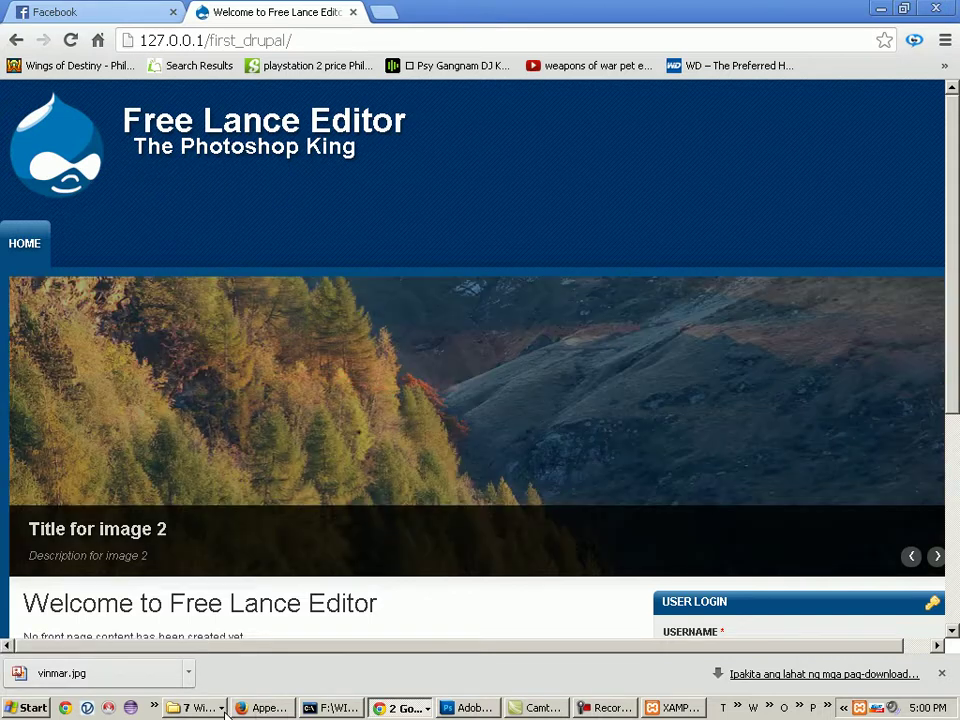
left_click(25, 710)
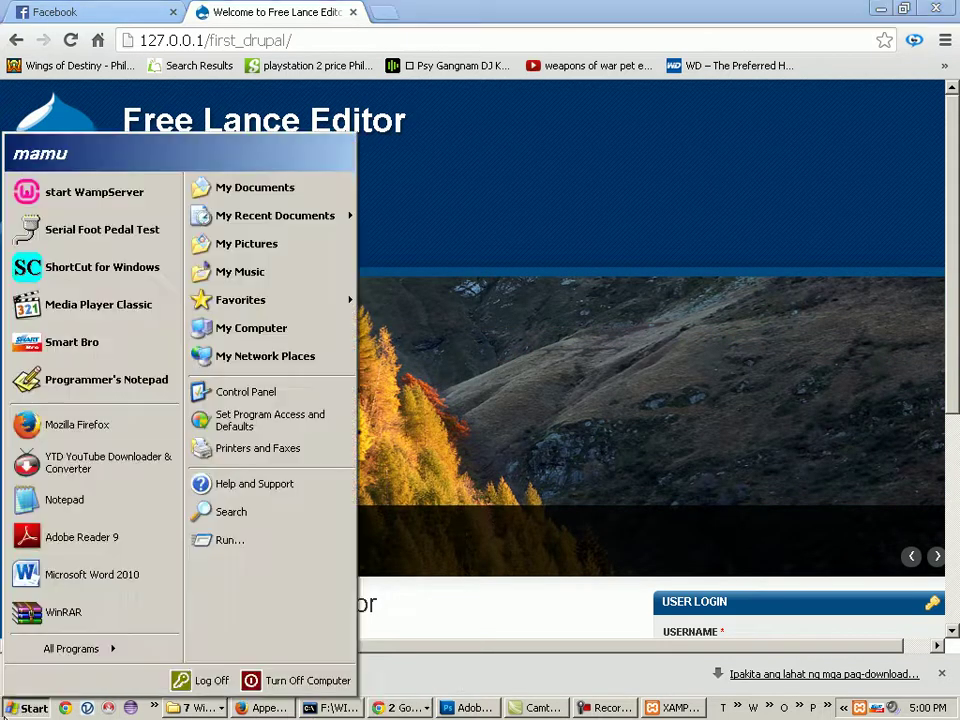
left_click(54, 508)
left_click(447, 412)
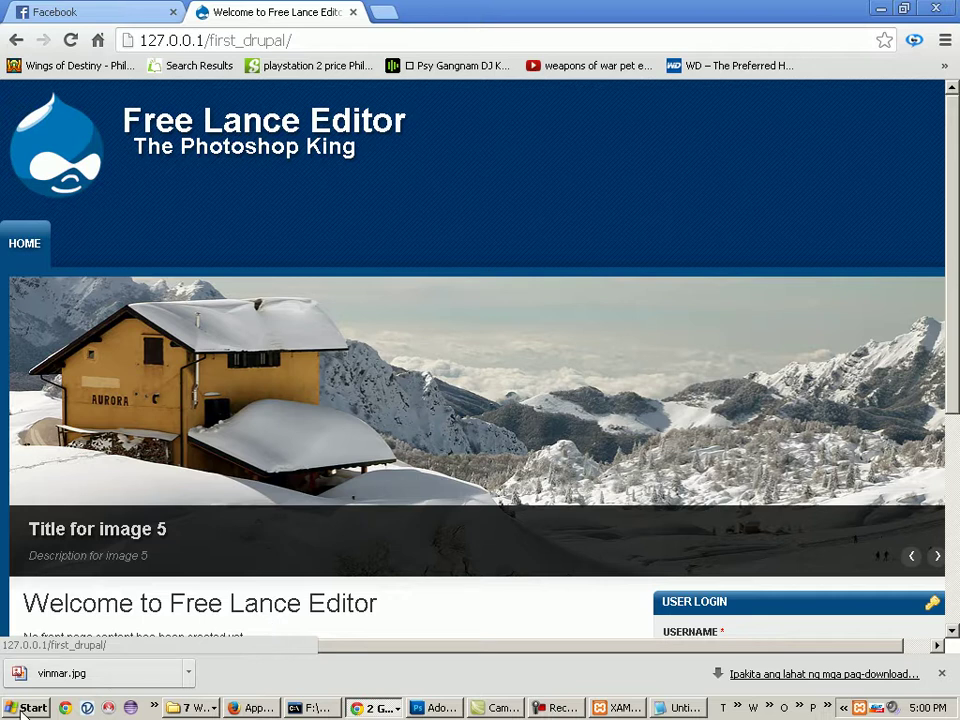
left_click(27, 710)
left_click(678, 709)
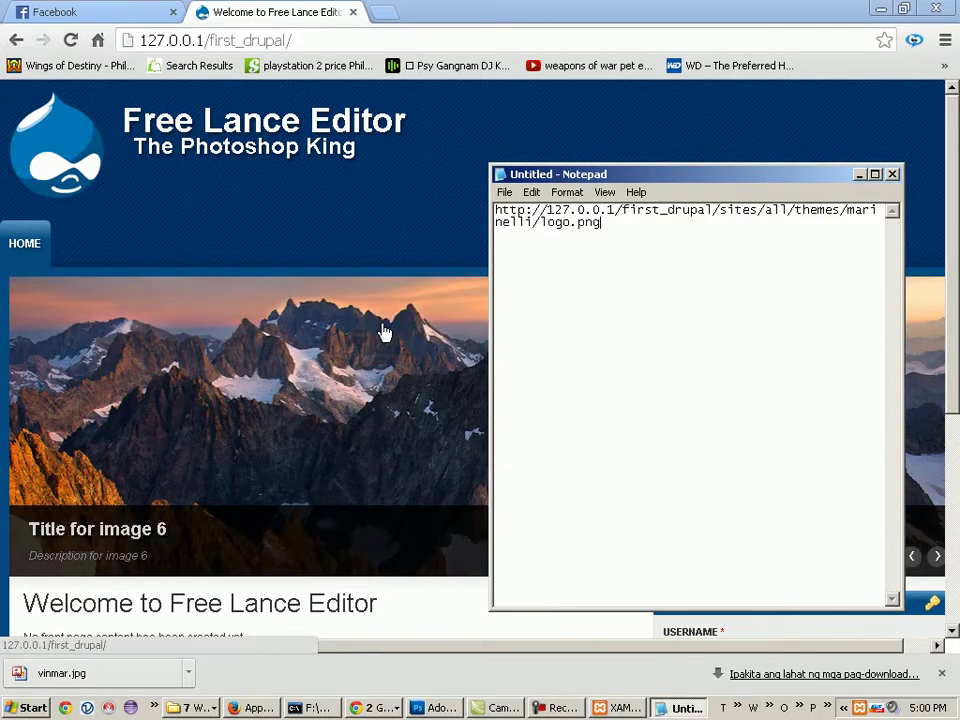
right_click(85, 158)
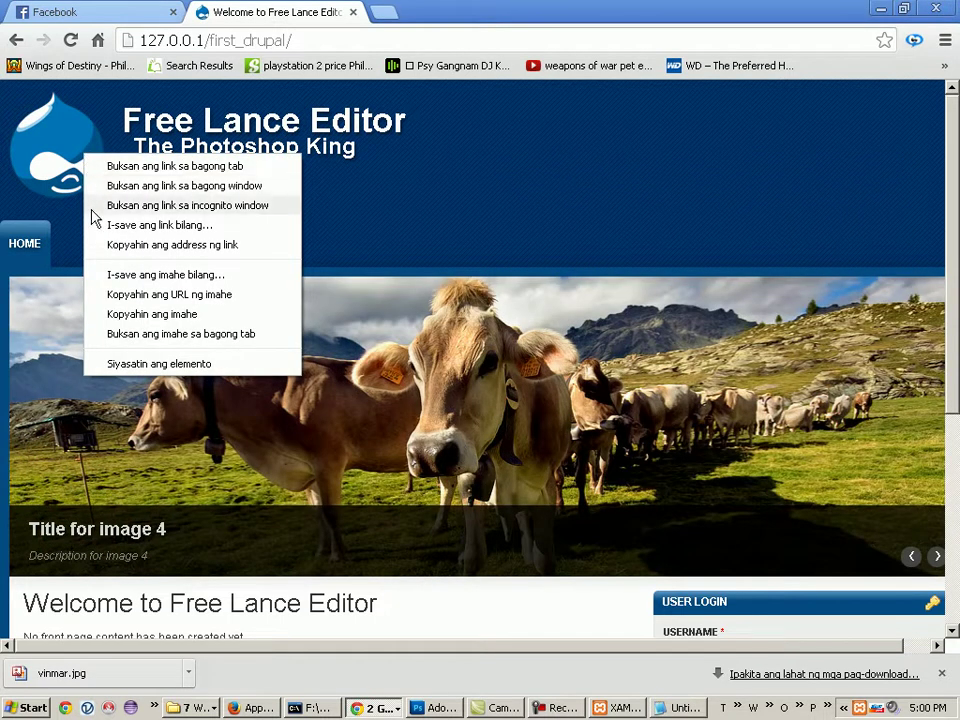
left_click(130, 296)
left_click(686, 708)
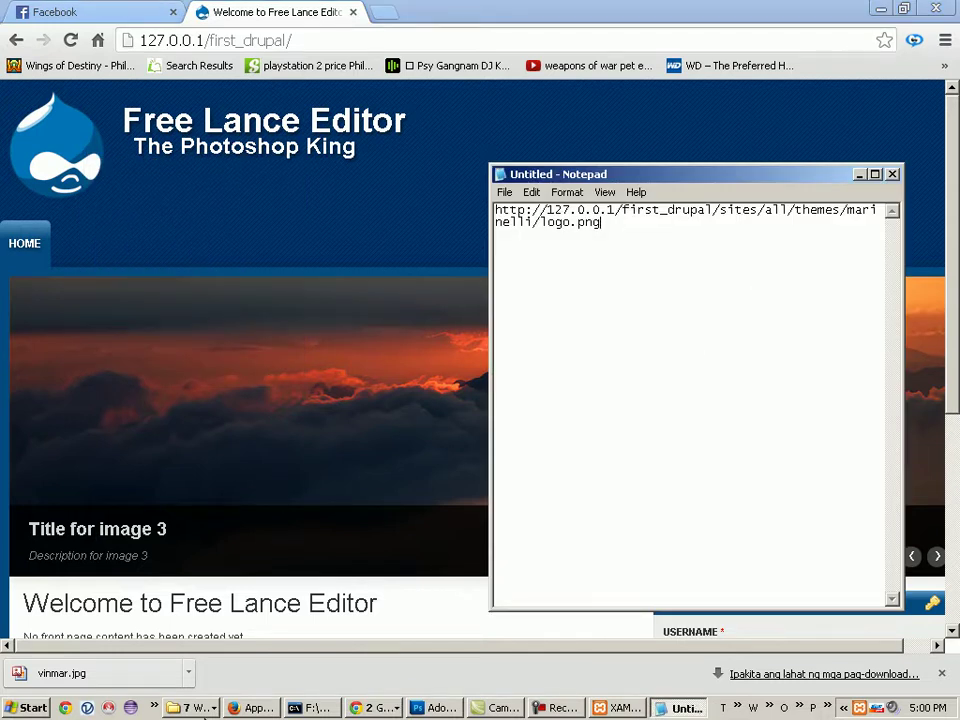
- Switch to the open themes folder window and go up to the htdocs folder
left_click(192, 708)
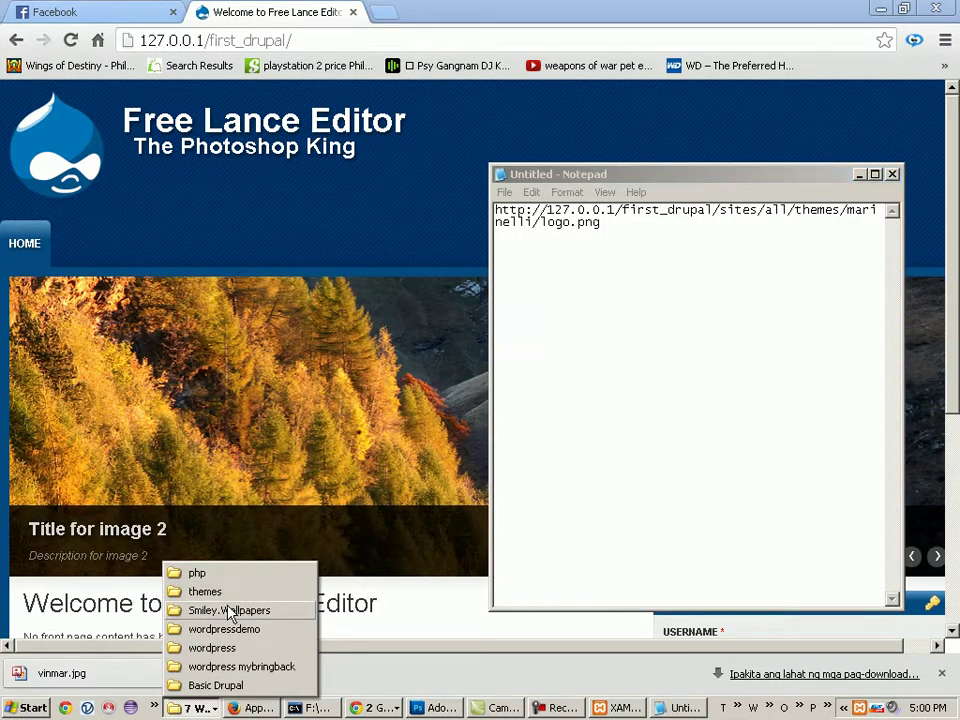
left_click(203, 591)
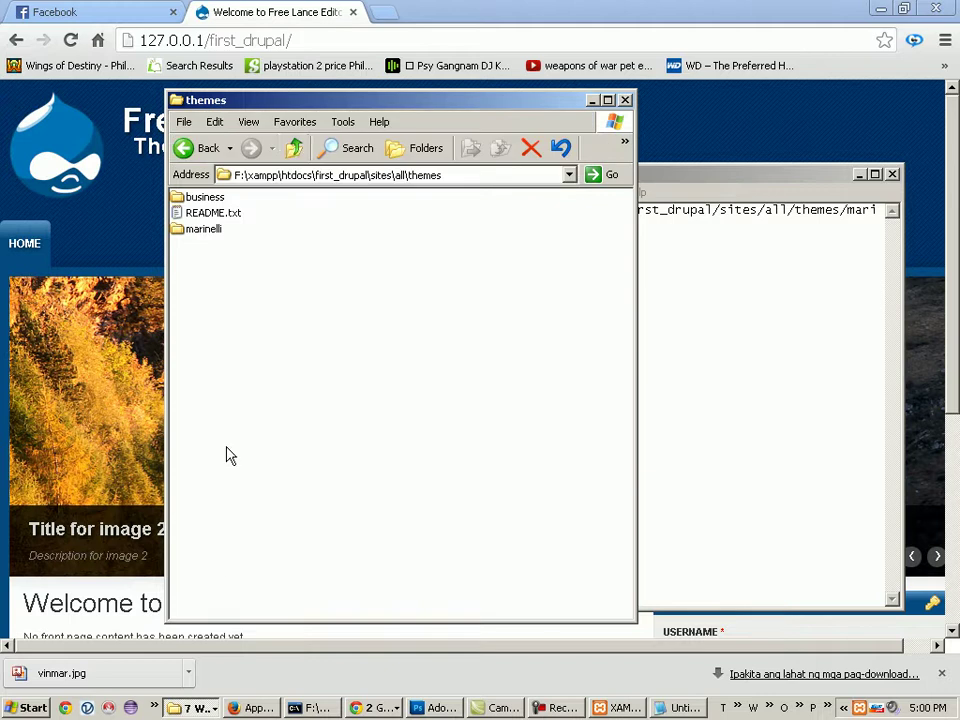
left_click(295, 152)
left_click(295, 152)
left_click(295, 152)
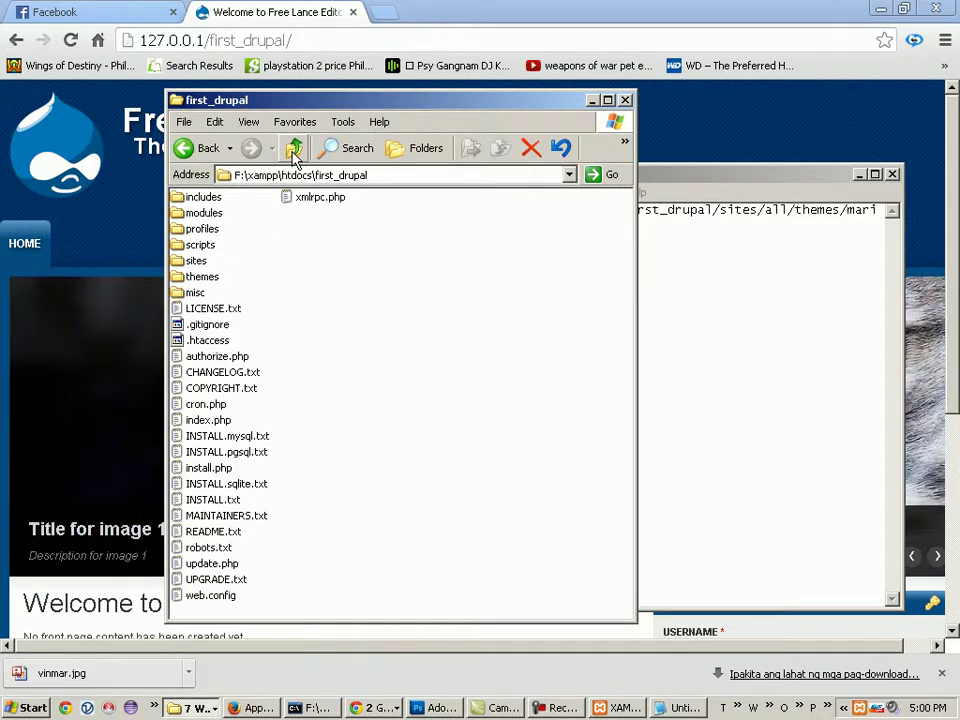
left_click(295, 152)
- Browse from htdocs through first_drupal, sites and all into the themes folder, moving the window beside the Notepad note
double_click(223, 234)
left_click_drag(400, 100, 304, 95)
double_click(100, 256)
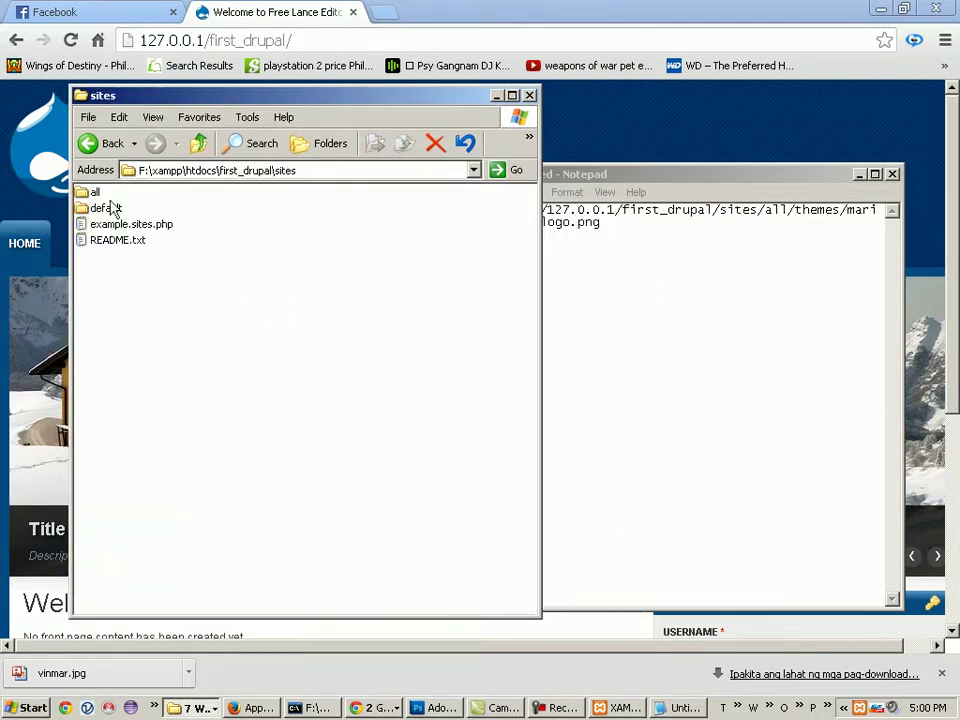
double_click(90, 190)
double_click(104, 208)
- Follow the path in the Notepad note into the marinelli folder and copy its logo.png to the desktop
left_click(625, 289)
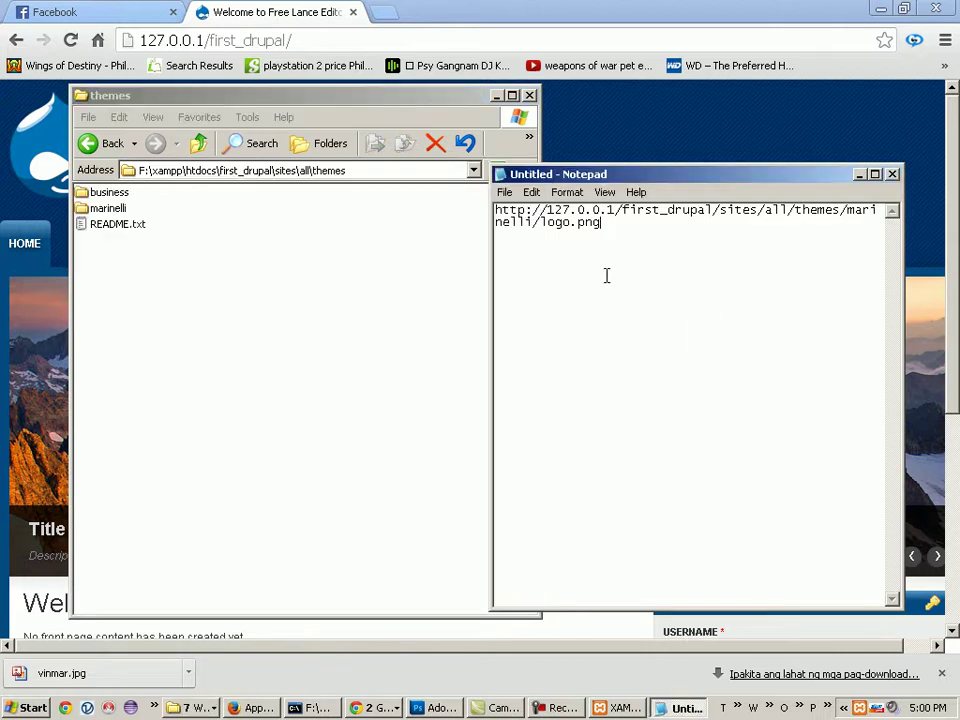
double_click(107, 208)
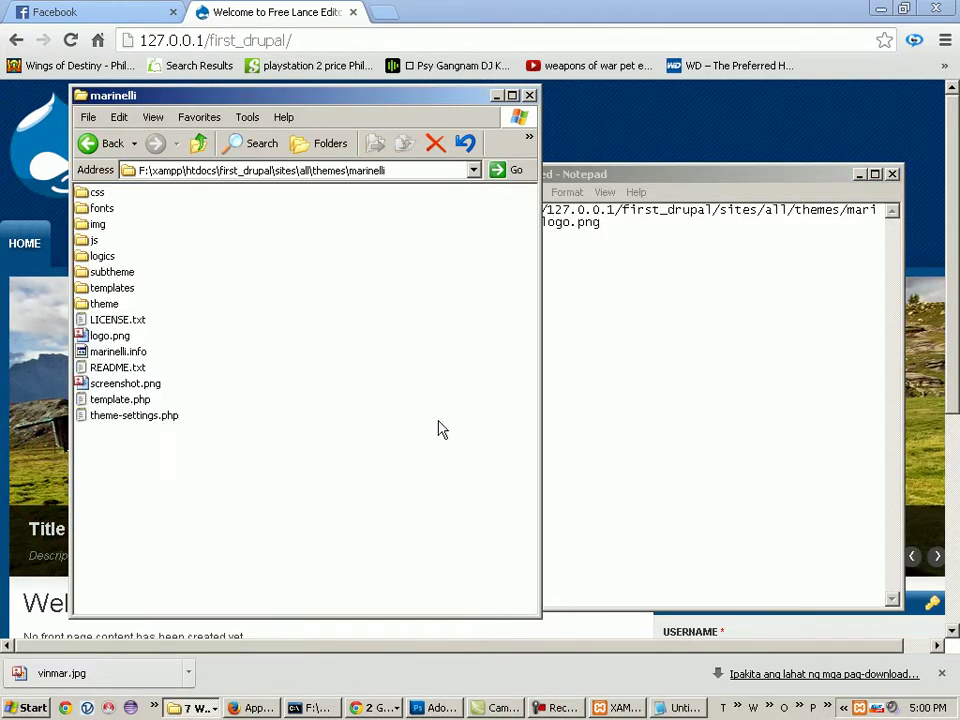
left_click(107, 338)
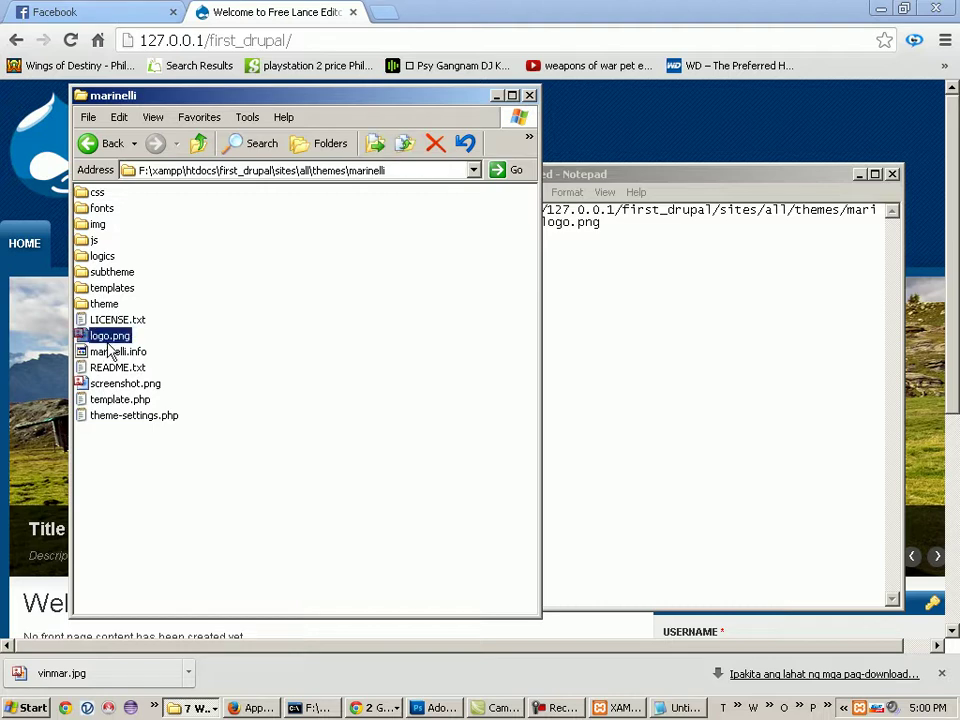
key("super+d")
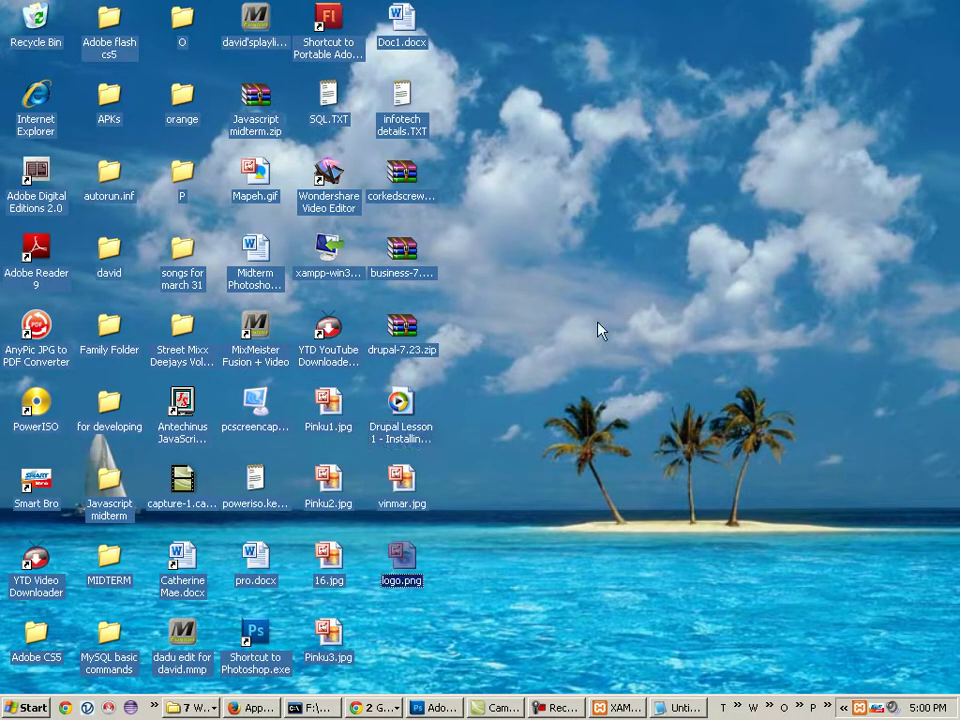
- Switch to Photoshop and open logo.png from the Desktop
left_click(432, 707)
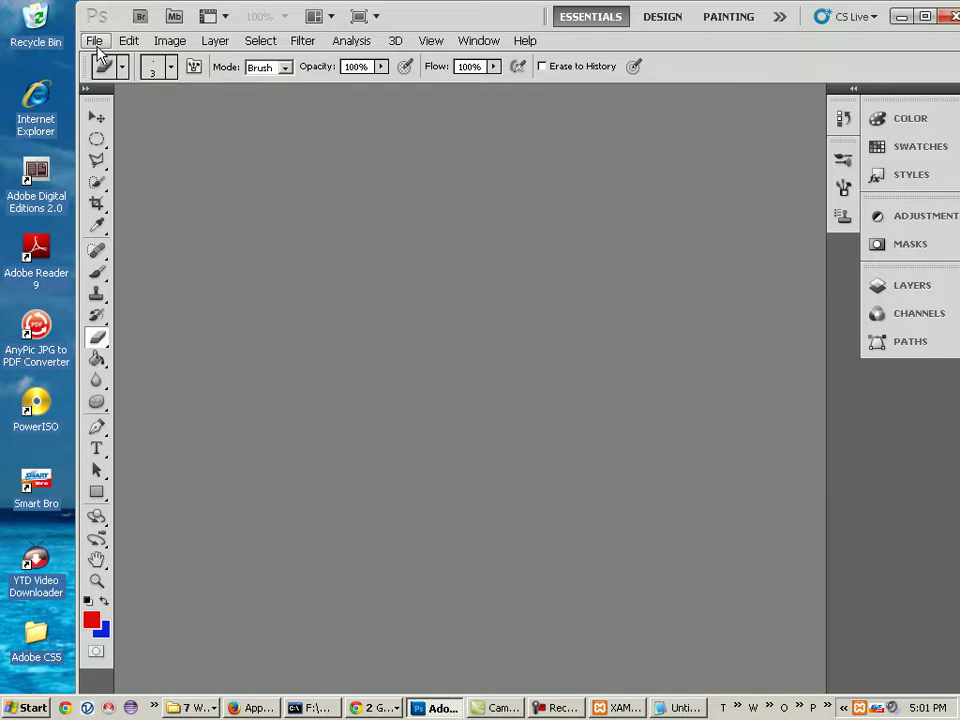
left_click(96, 43)
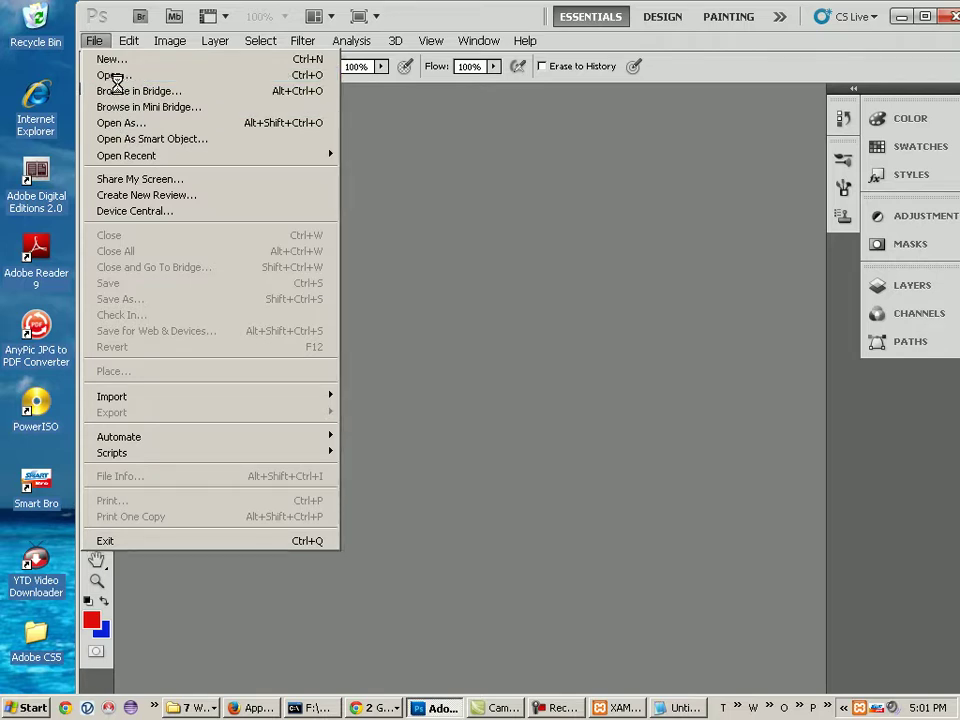
left_click(100, 75)
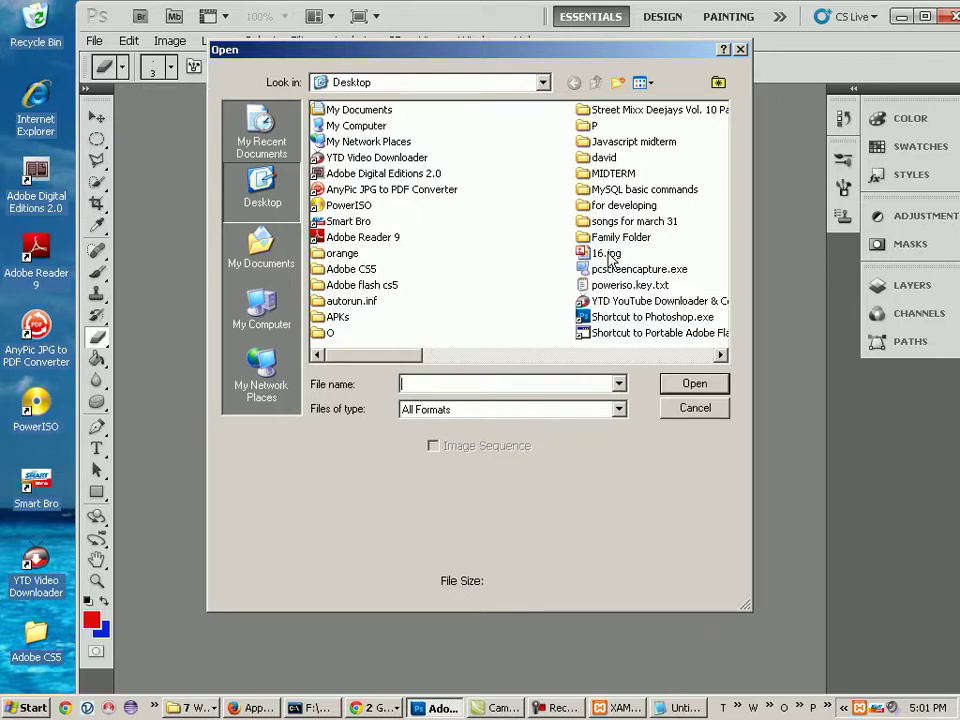
left_click(643, 356)
left_click(655, 356)
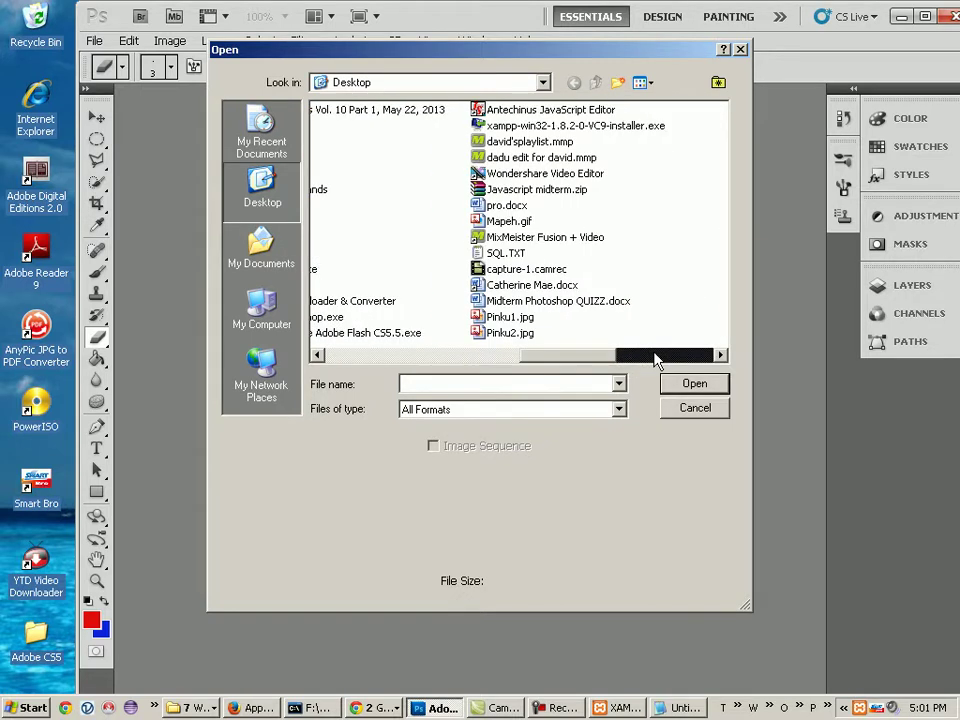
left_click(612, 237)
left_click(682, 386)
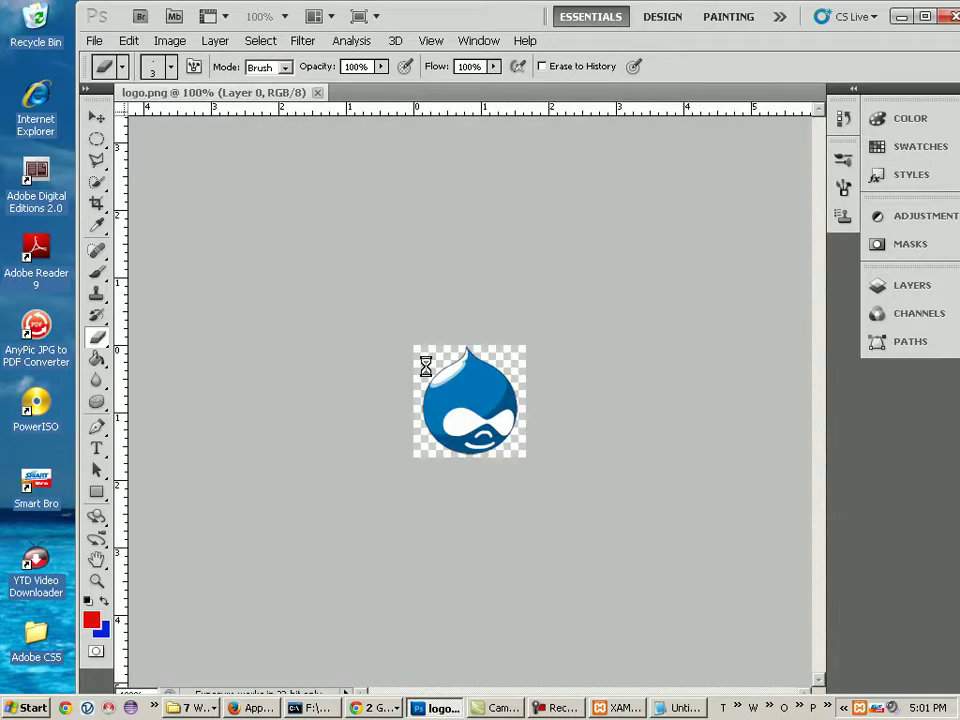
- Open the 16.jpg image from the Desktop and activate the Elliptical Marquee tool
left_click(94, 41)
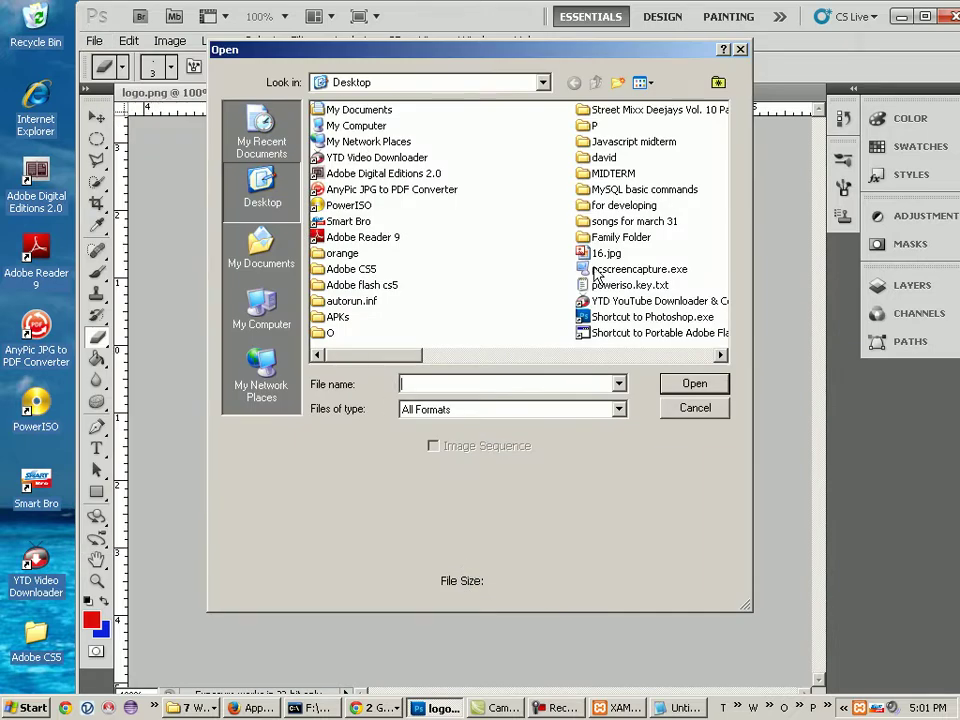
left_click(600, 253)
left_click(702, 390)
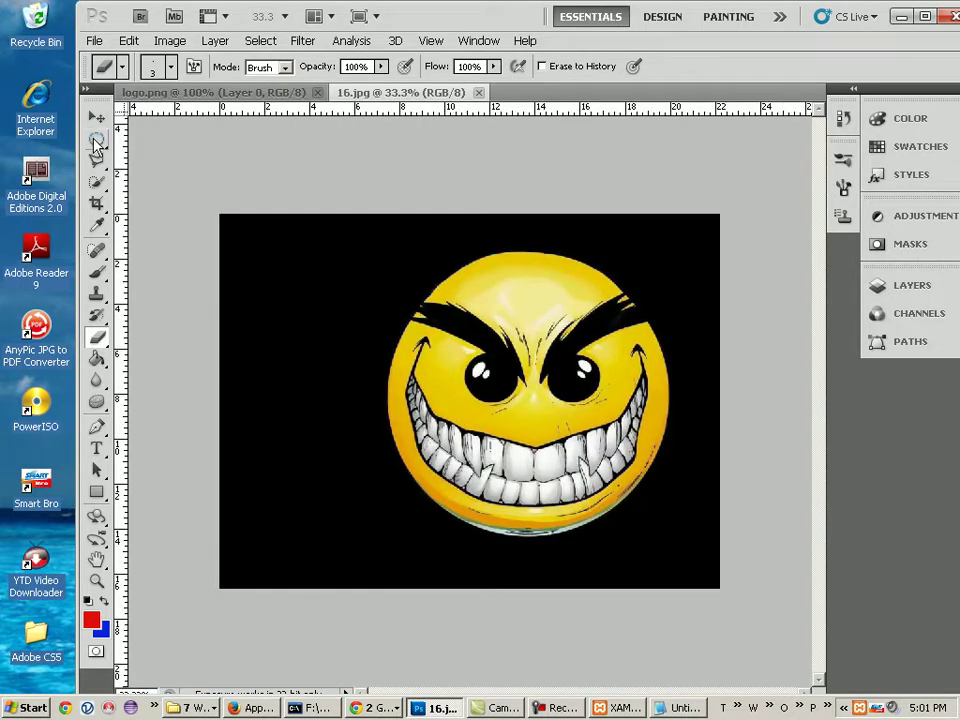
left_click(96, 140)
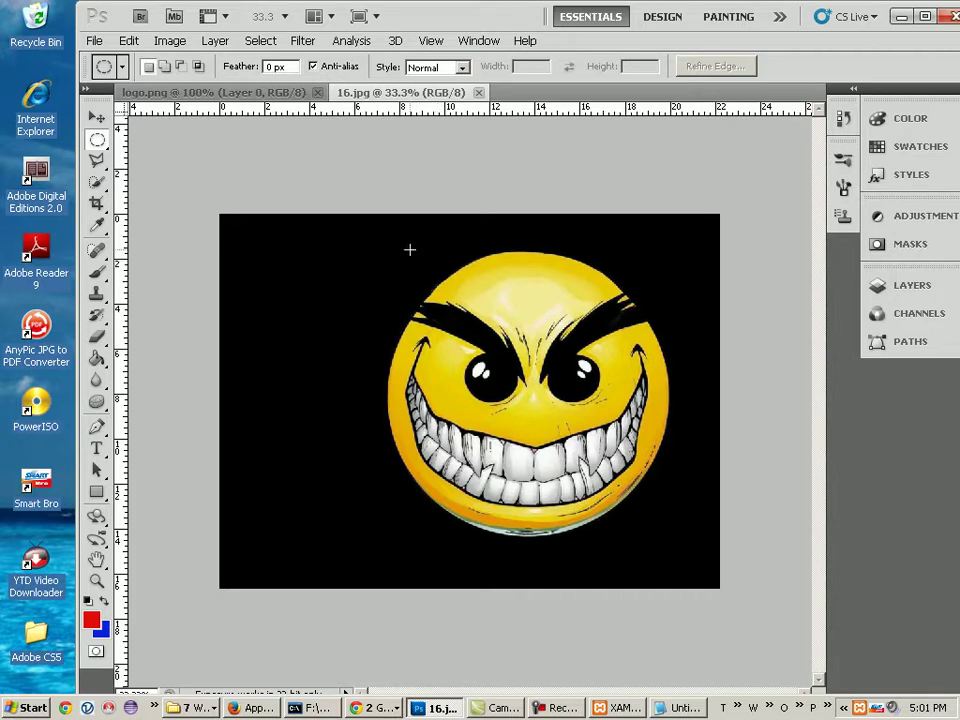
left_click_drag(484, 316, 480, 314)
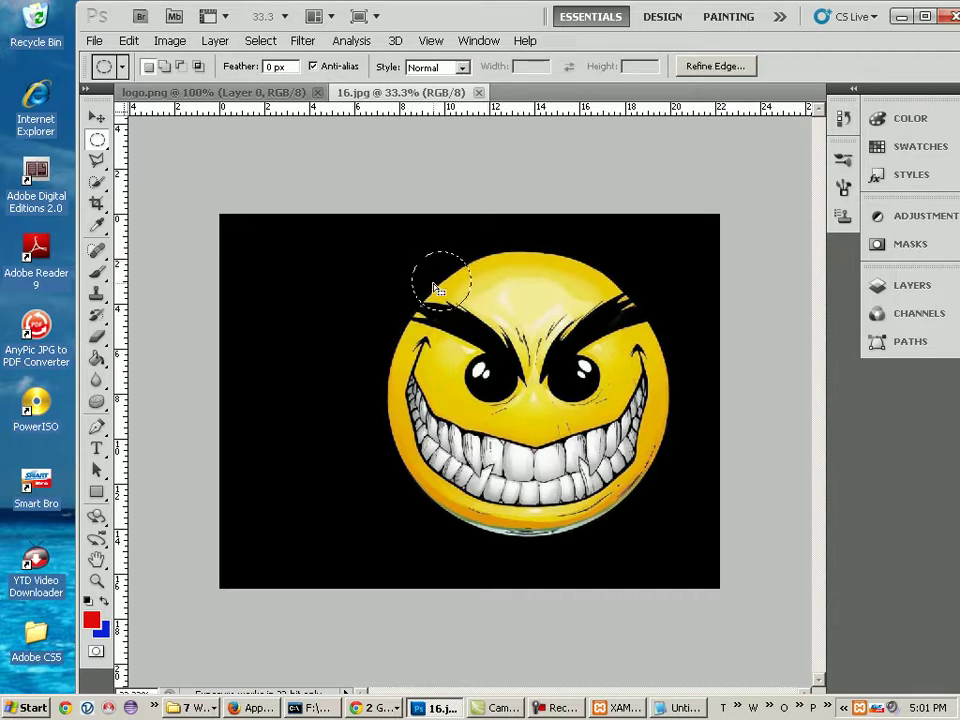
right_click(439, 292)
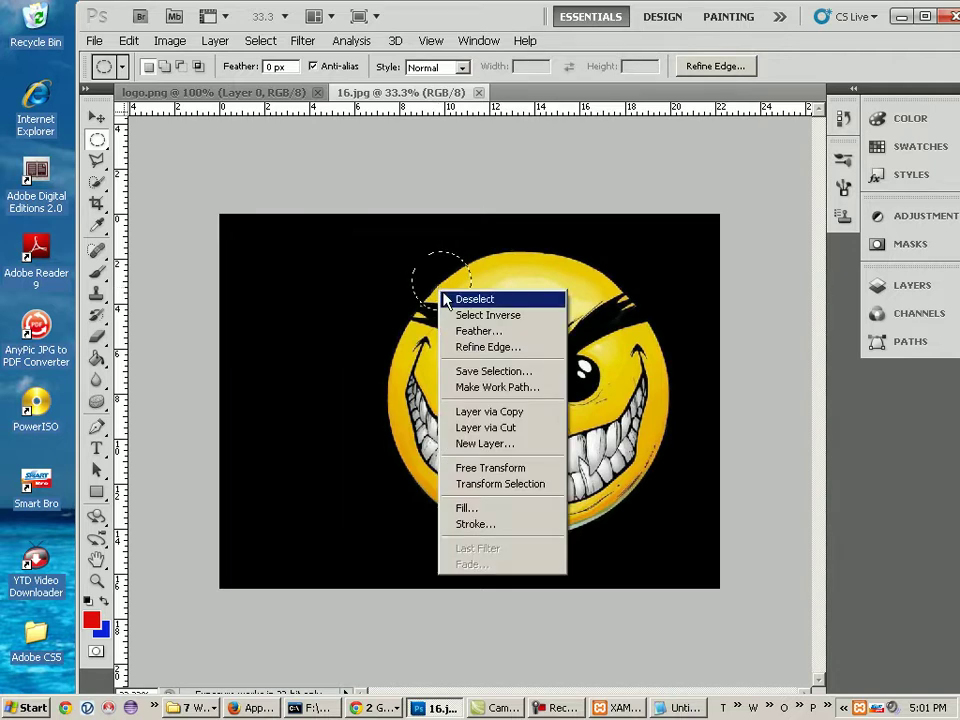
left_click(470, 299)
- Draw a circular selection around the smiley face in 16.jpg and copy it into logo.png as a new layer
left_click_drag(398, 260, 662, 581)
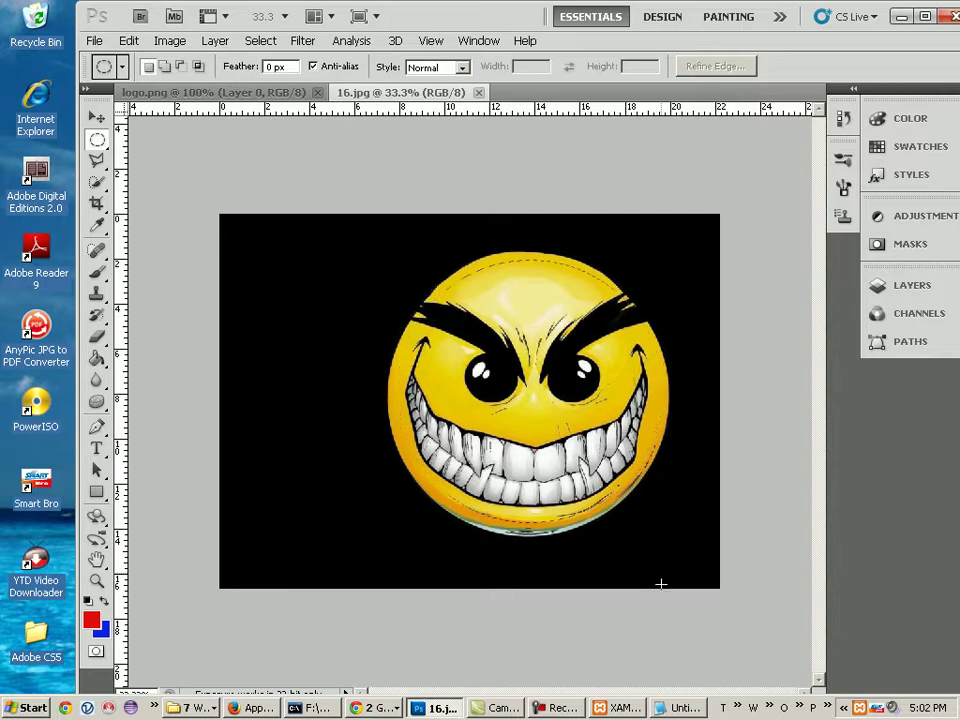
left_click_drag(603, 448, 597, 450)
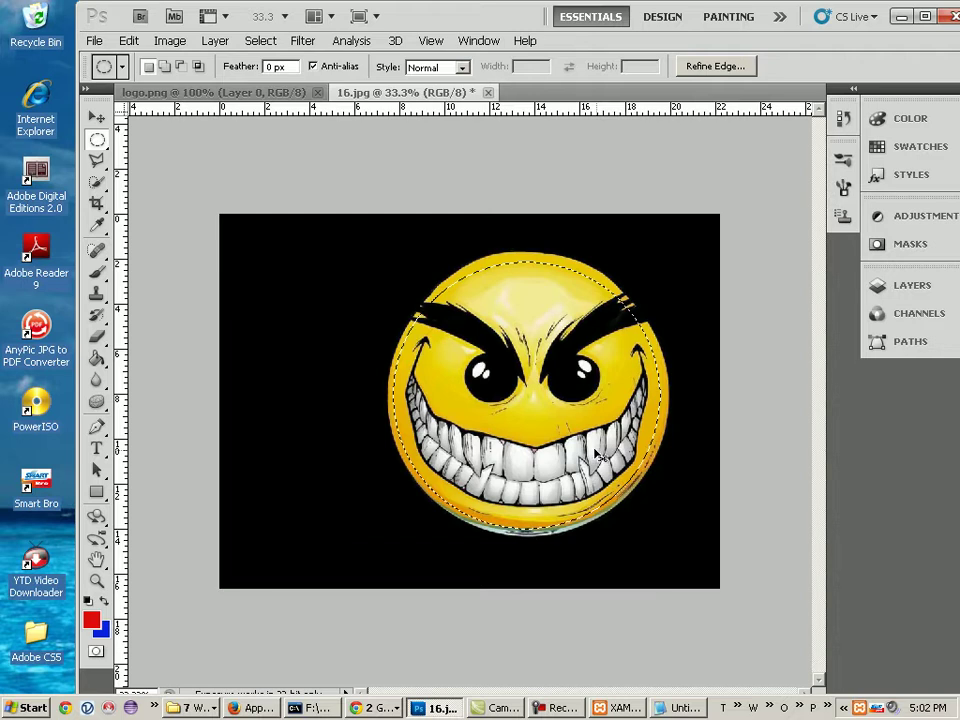
left_click(213, 92)
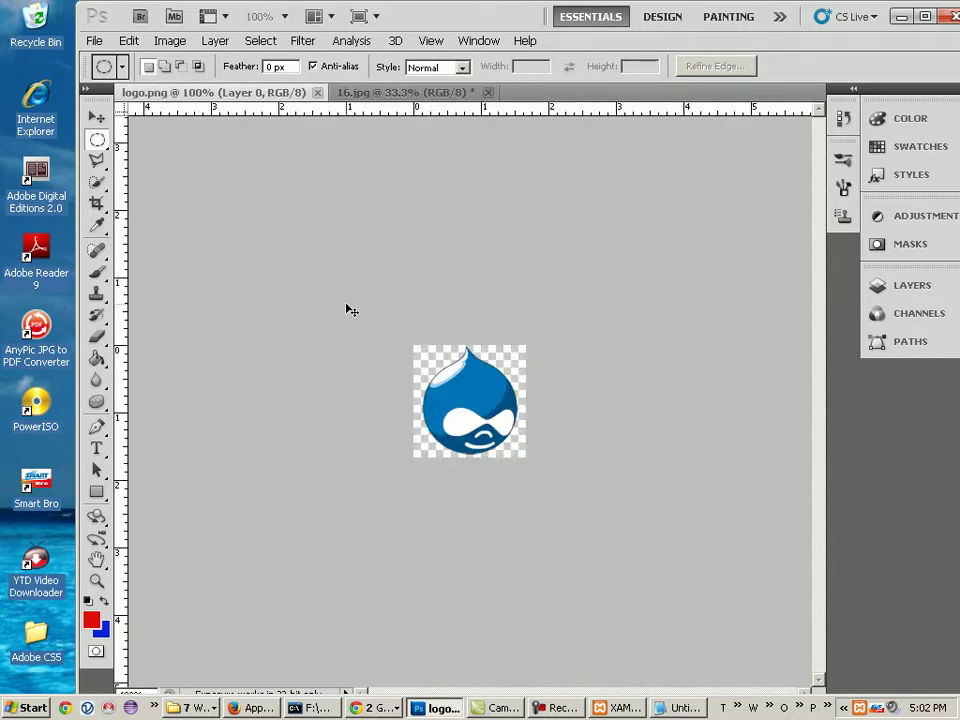
key("ctrl+v")
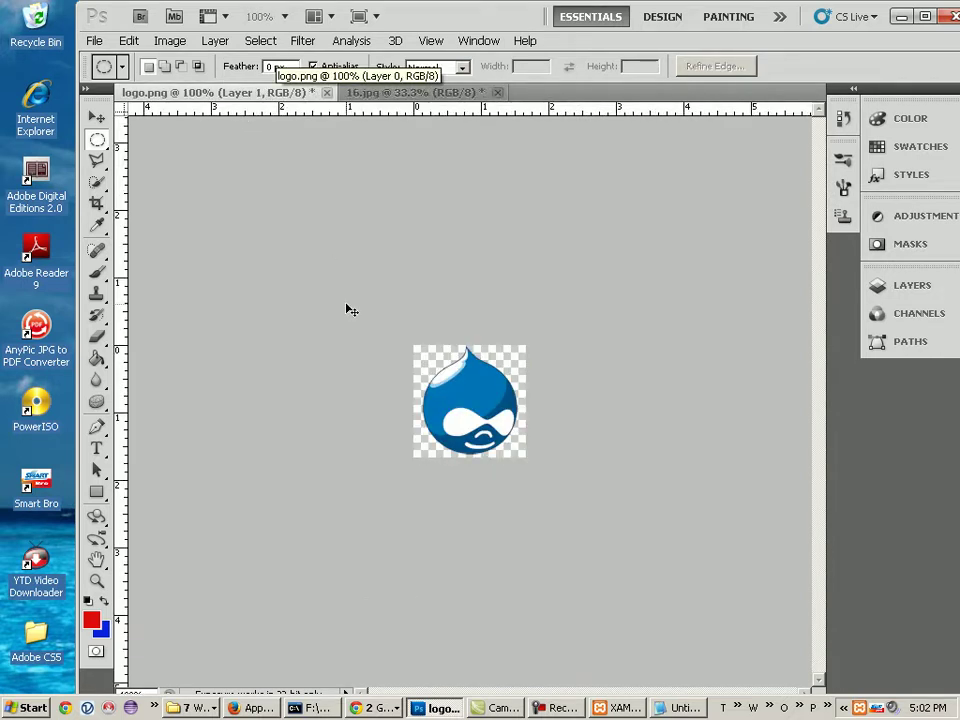
- Scale the pasted smiley to 12.51% width and 13.92% height, covering the Drupal logo at X 58.50 px, Y 60.50 px
key("ctrl+t")
left_click_drag(407, 347, 659, 606)
left_click_drag(774, 673, 331, 285)
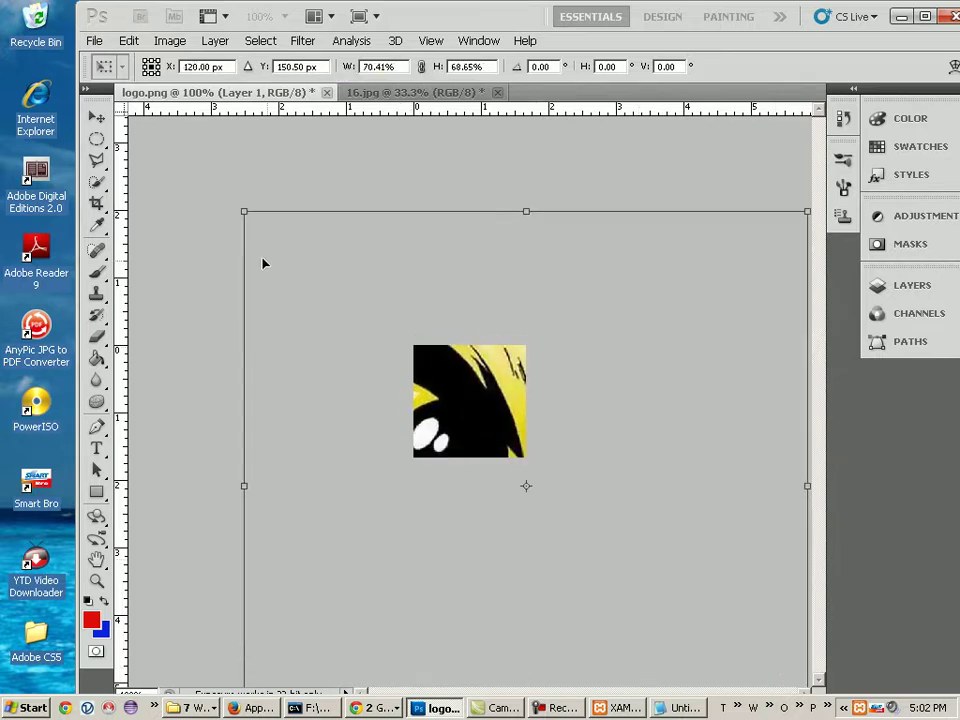
left_click_drag(243, 210, 677, 636)
left_click_drag(779, 684, 510, 380)
left_click_drag(537, 317, 508, 345)
left_click_drag(458, 398, 496, 397)
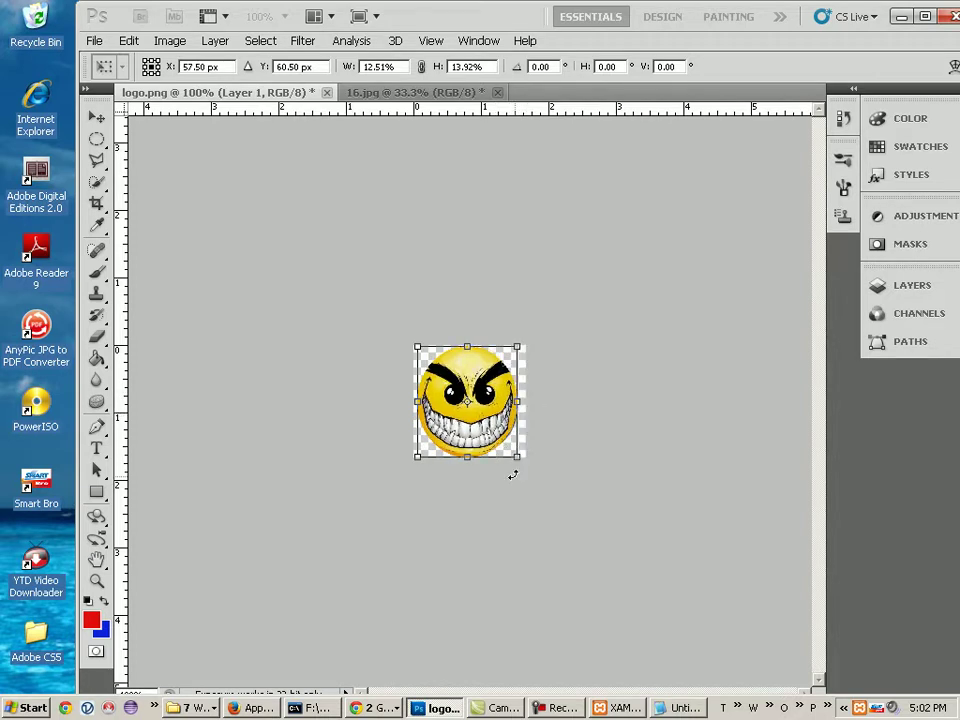
key("Right")
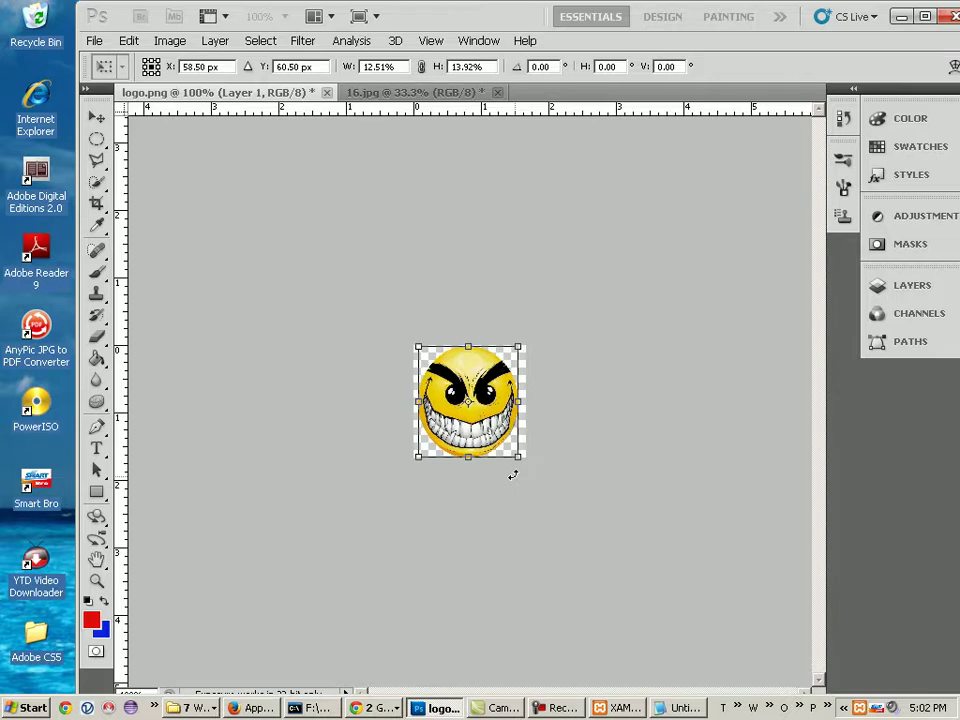
- Apply the pending scale transformation to the smiley layer in logo.png
left_click(95, 41)
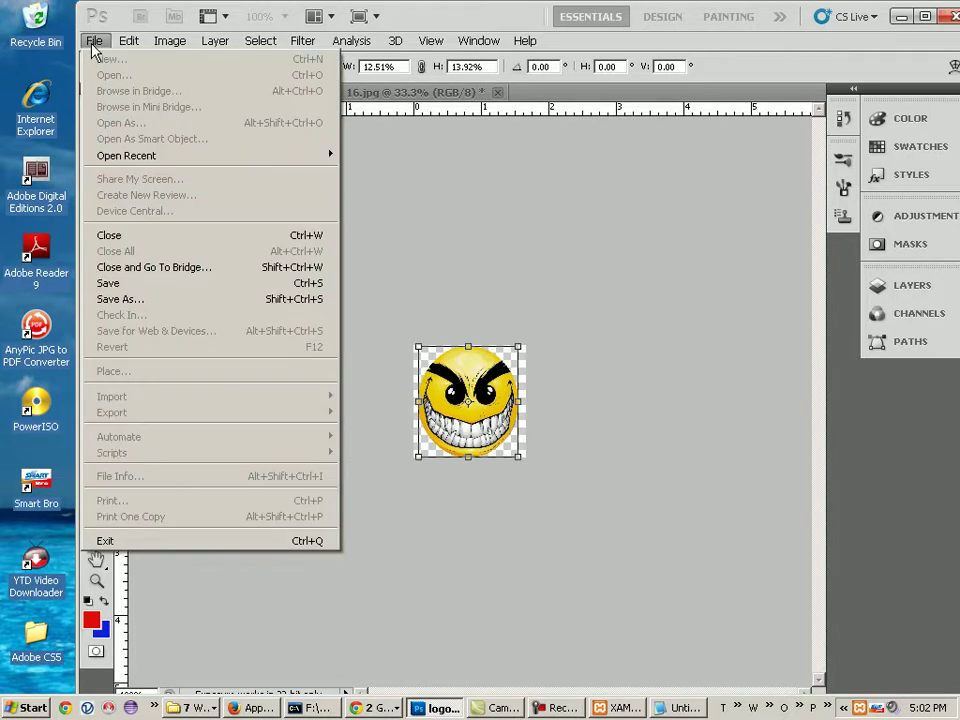
left_click(396, 223)
left_click(95, 489)
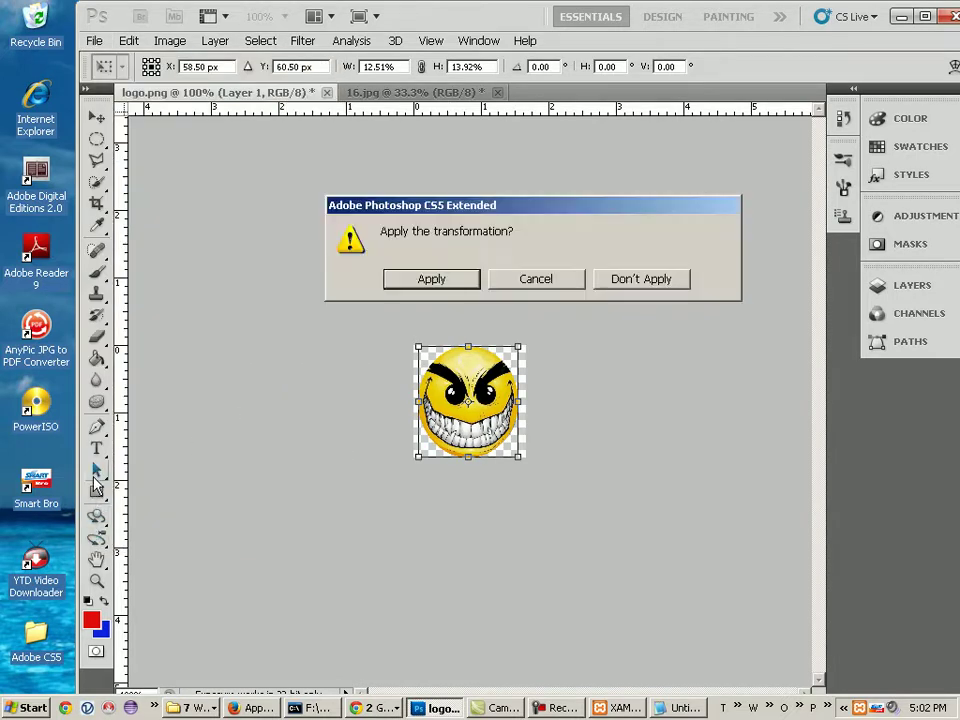
left_click(407, 280)
- Save a flattened copy of the edited logo to the Desktop in PNG format, overwriting logo.png
left_click(95, 41)
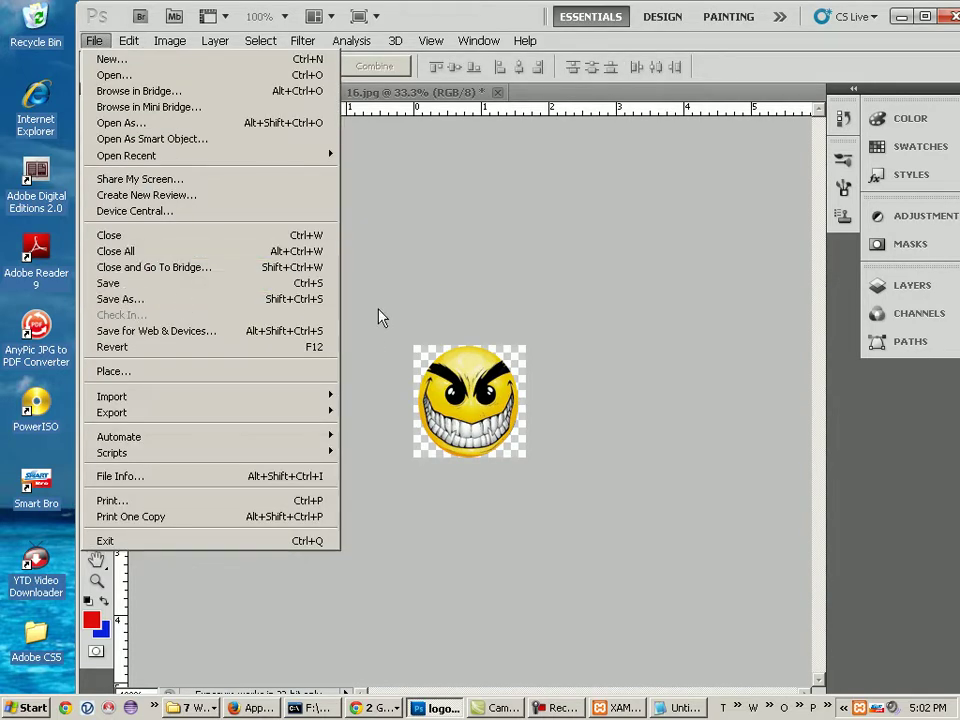
left_click(240, 300)
left_click(502, 412)
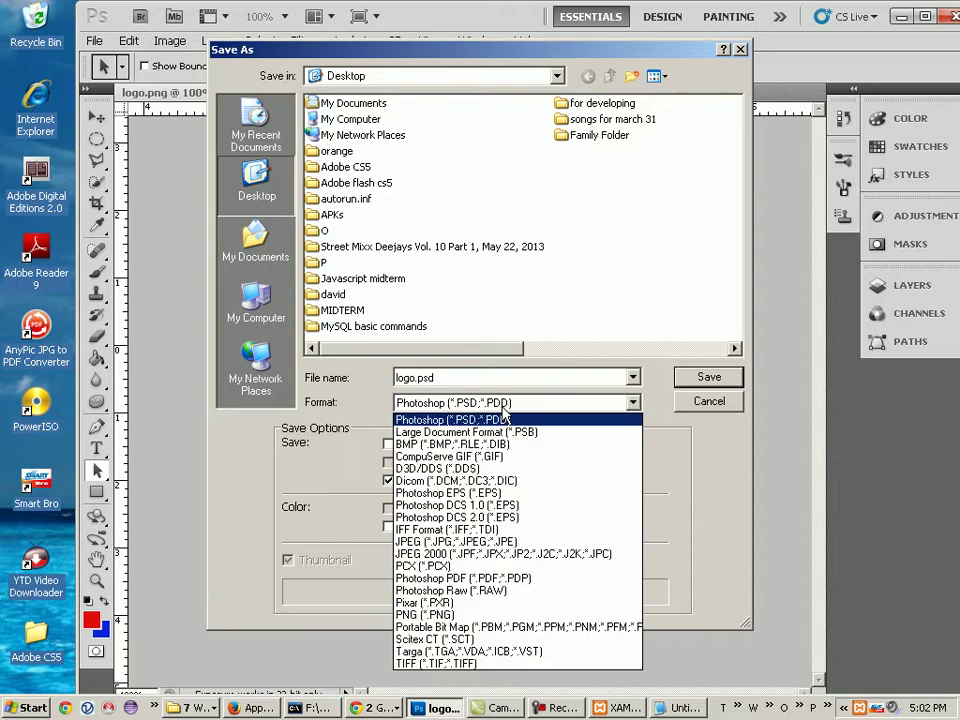
left_click(503, 376)
left_click(503, 376)
left_click(503, 403)
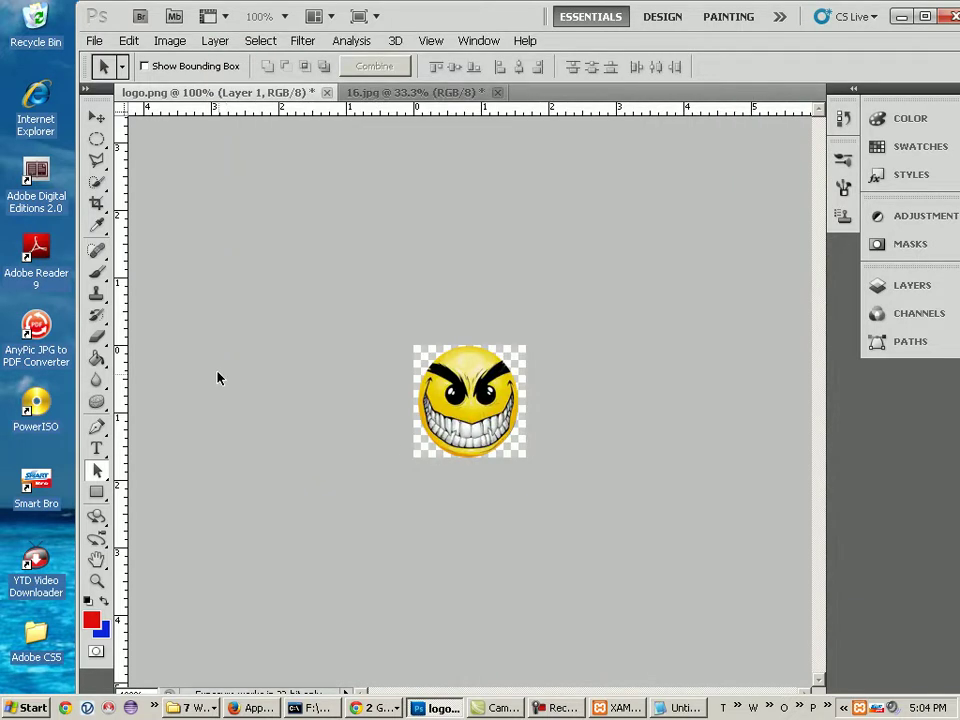
- Move logo.png from the Desktop into the marinelli theme folder in Windows Explorer, replacing the existing file
left_click(420, 705)
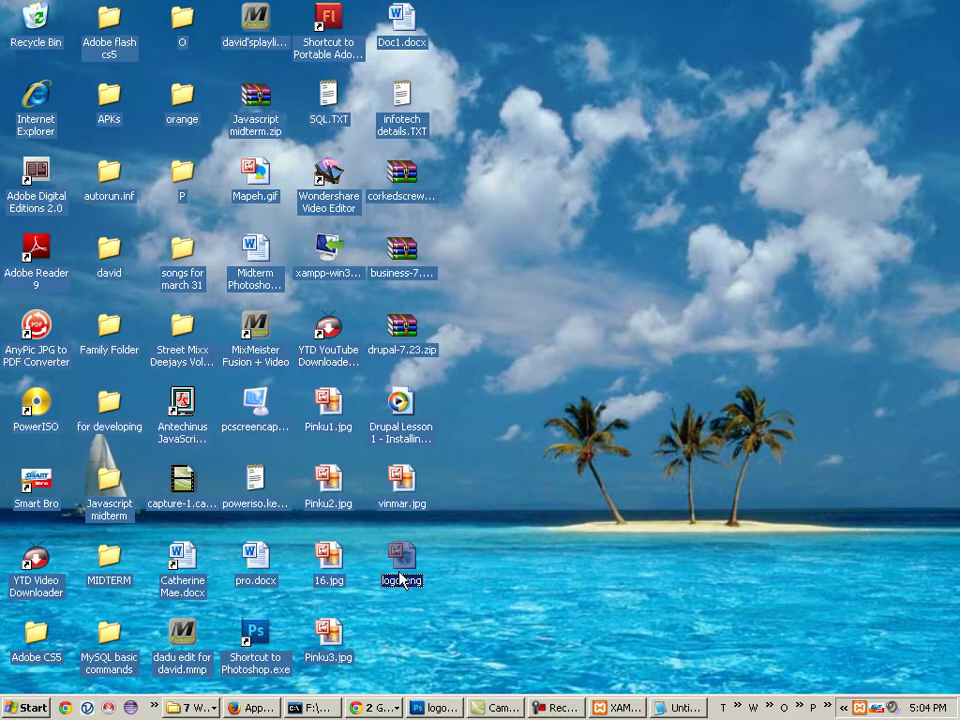
left_click(190, 707)
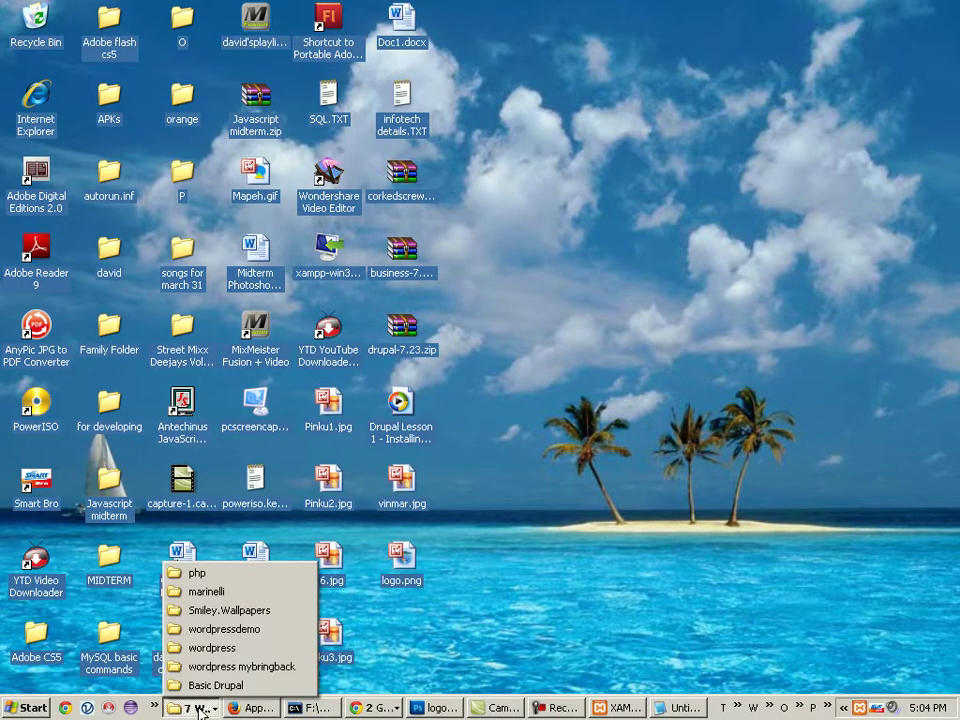
left_click(205, 592)
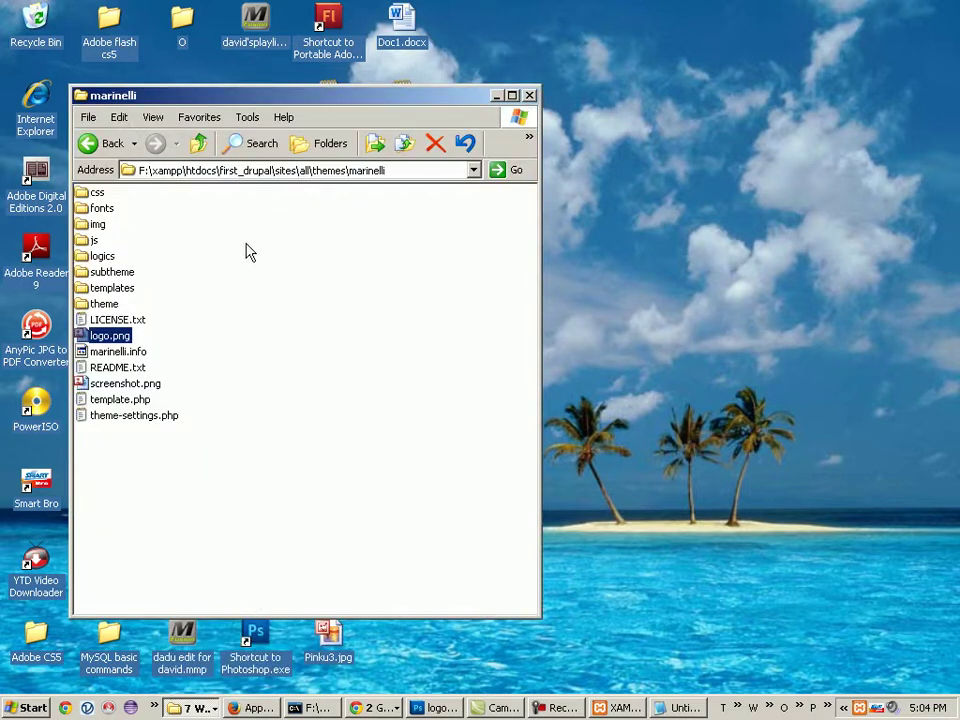
left_click_drag(306, 100, 645, 168)
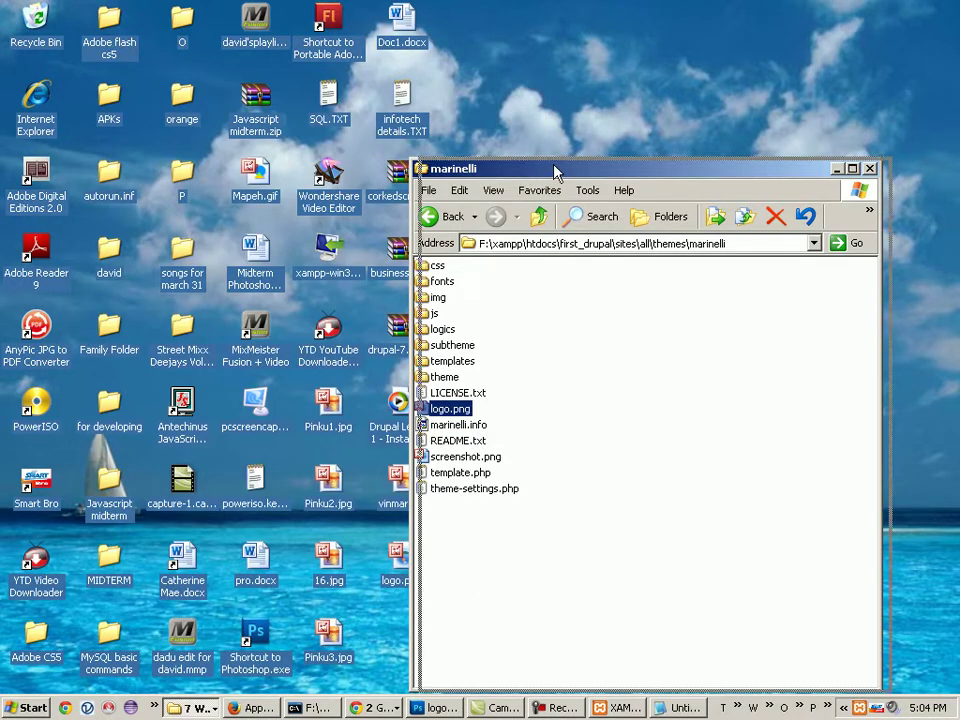
left_click_drag(522, 168, 585, 160)
left_click_drag(401, 560, 591, 544)
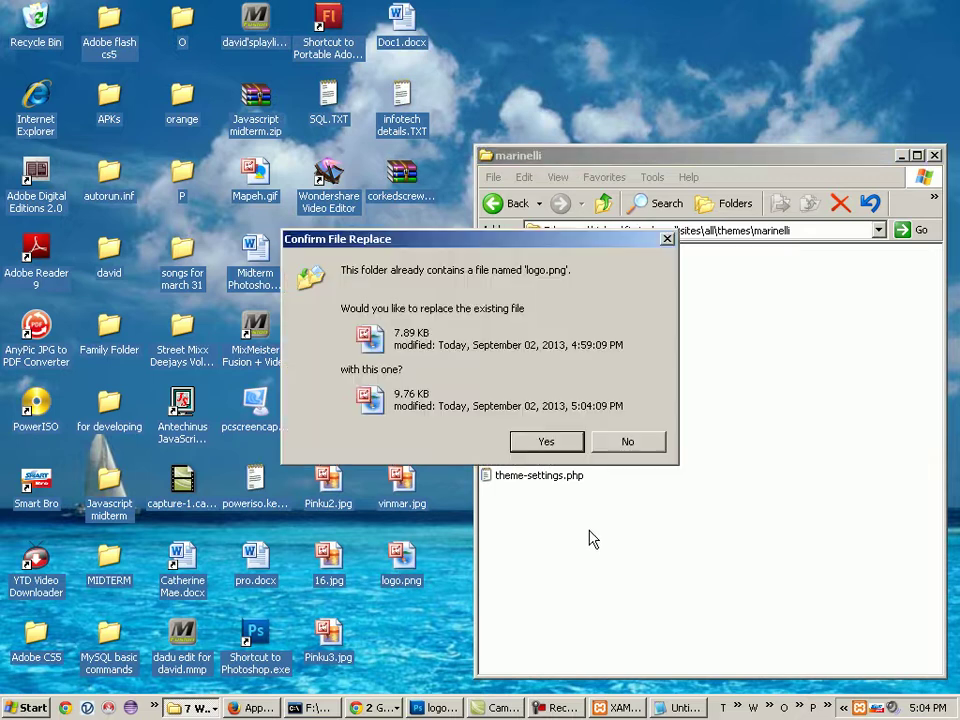
left_click(546, 442)
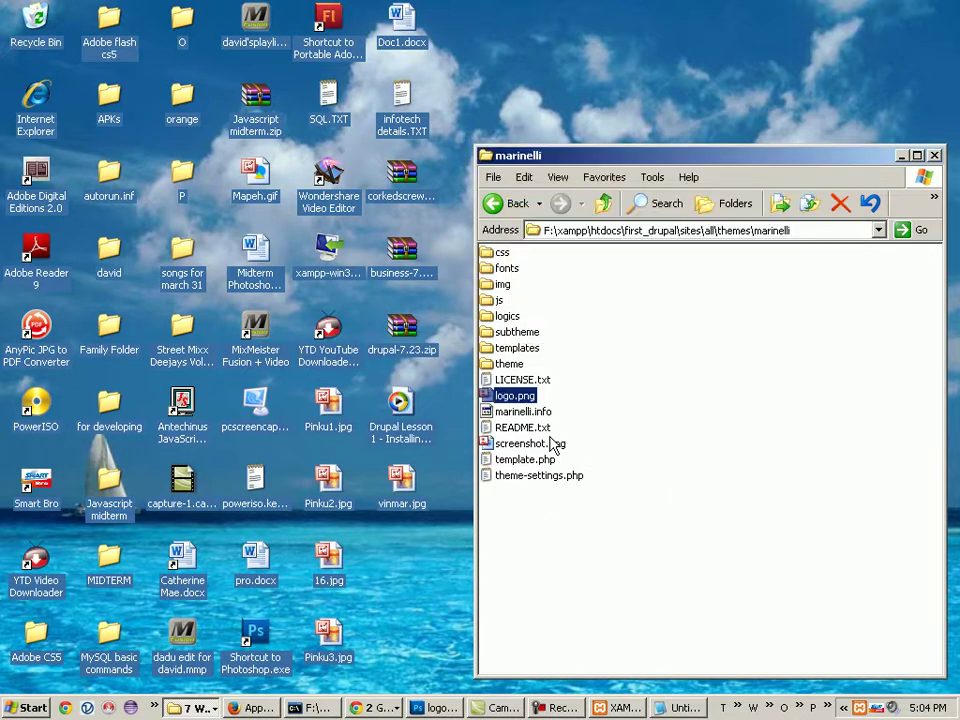
- Switch to Chrome and reload the first_drupal home page to check the new logo in the site header
left_click(377, 709)
left_click(400, 665)
left_click(70, 40)
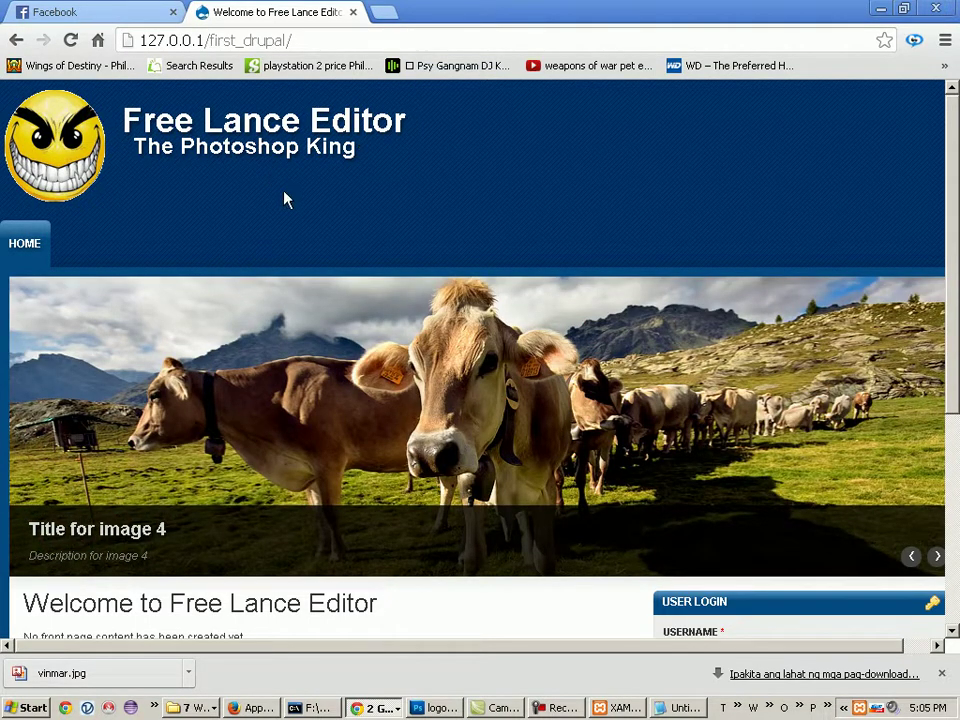
scroll(568, 375, "down", 2)
scroll(568, 431, "up", 2)
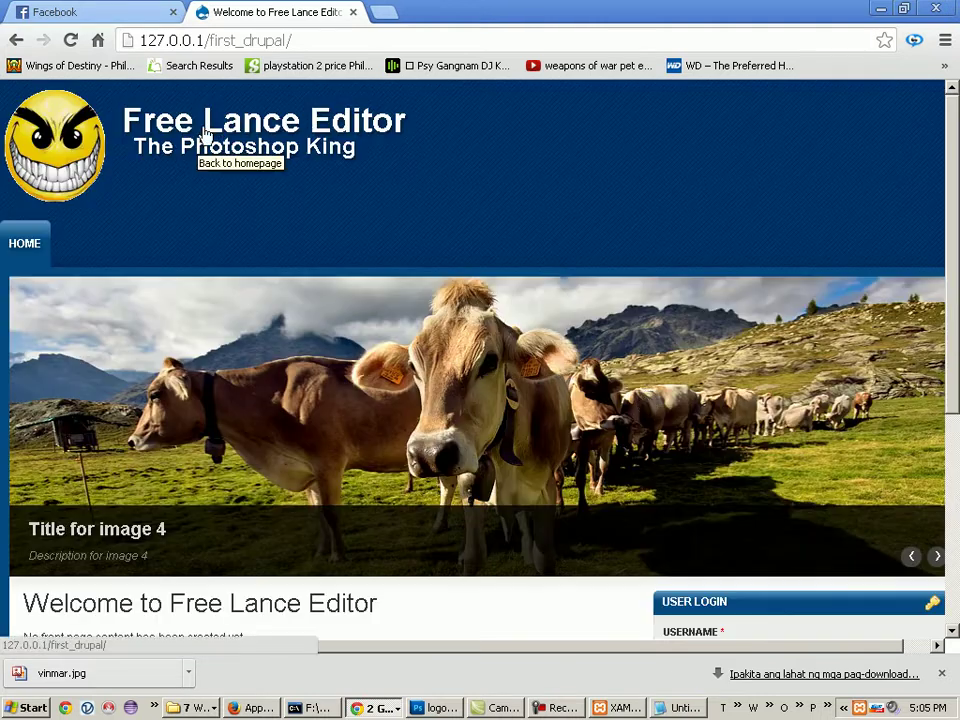
scroll(722, 325, "down", 3)
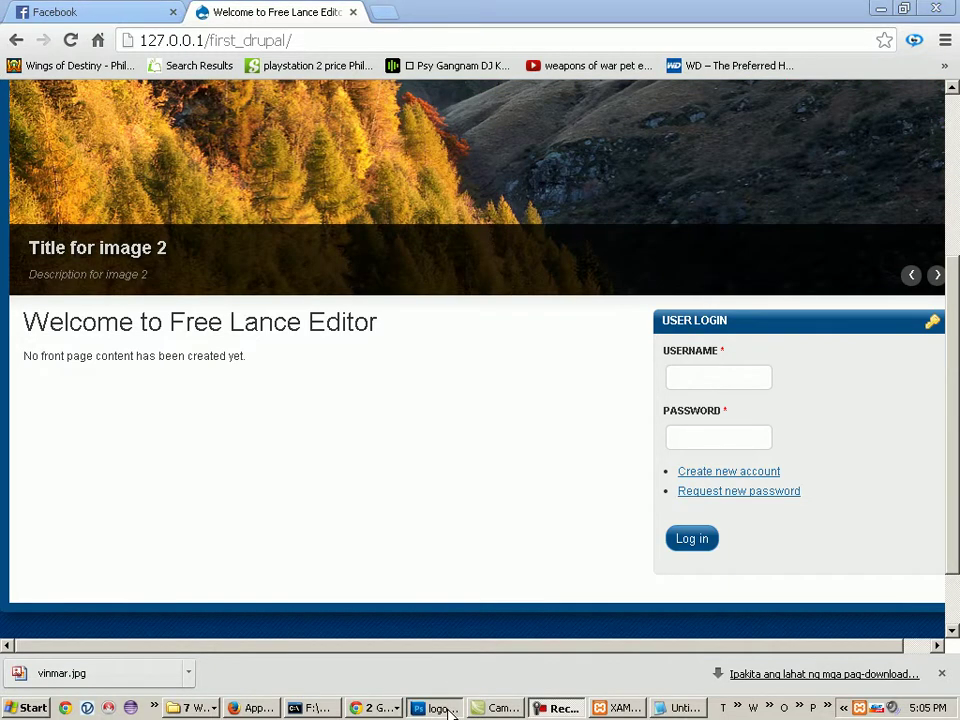
- Switch to the Drupal administration in Firefox and start creating a new Article
left_click(448, 709)
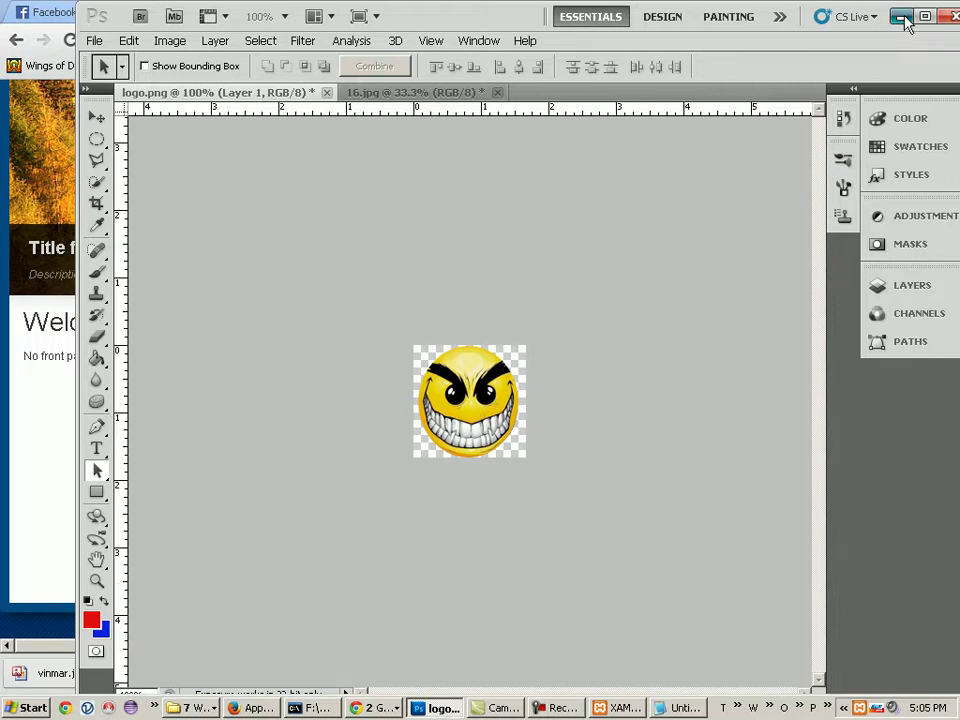
left_click(903, 22)
left_click(900, 10)
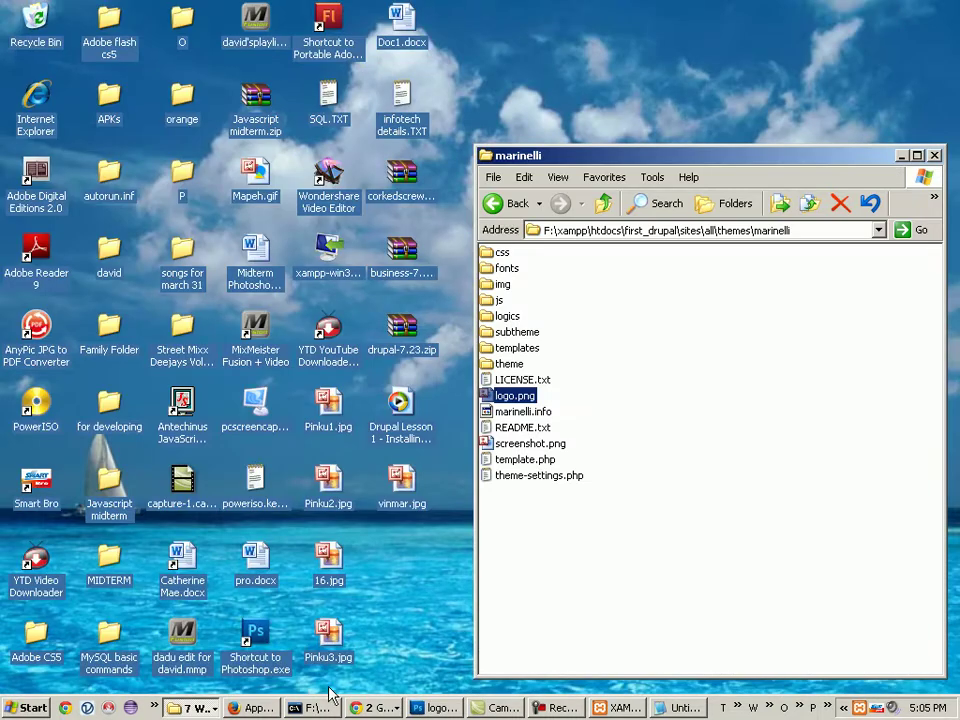
left_click(253, 708)
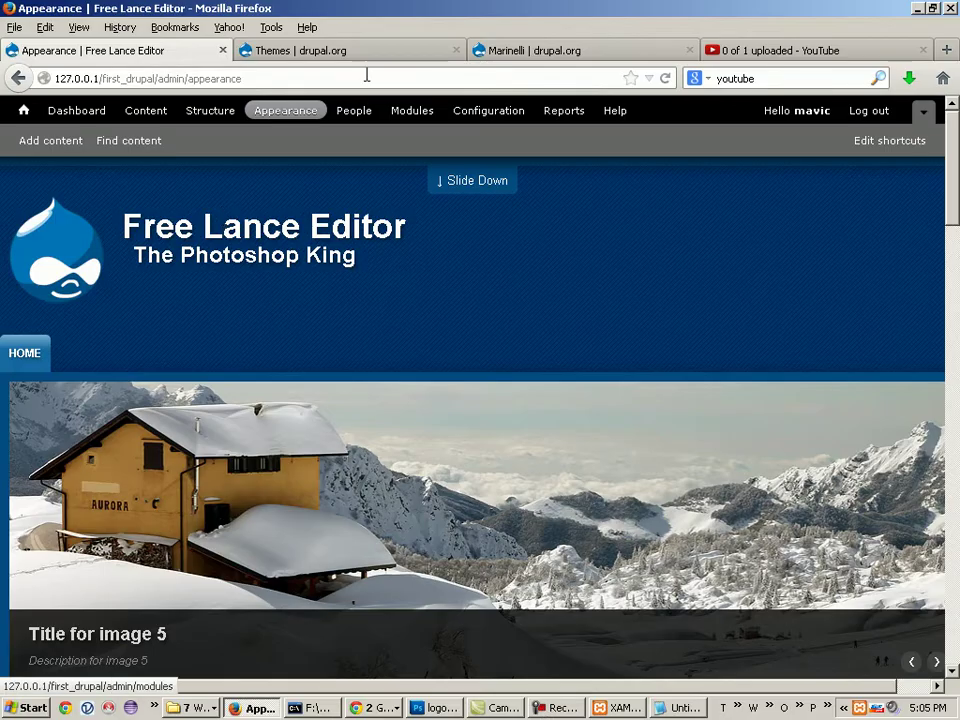
left_click(160, 118)
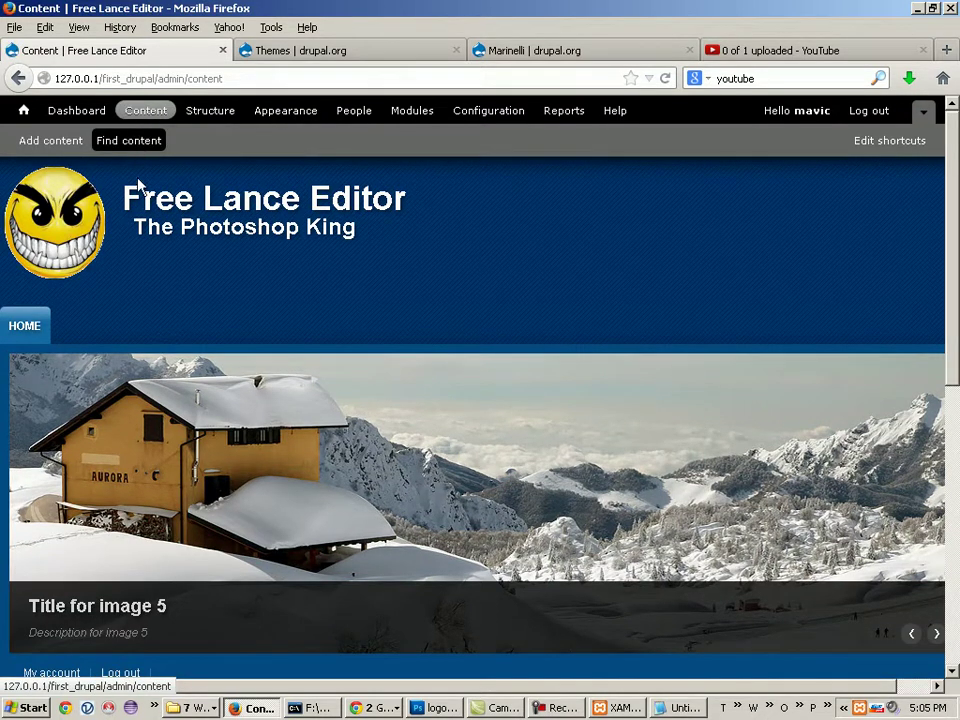
left_click(38, 150)
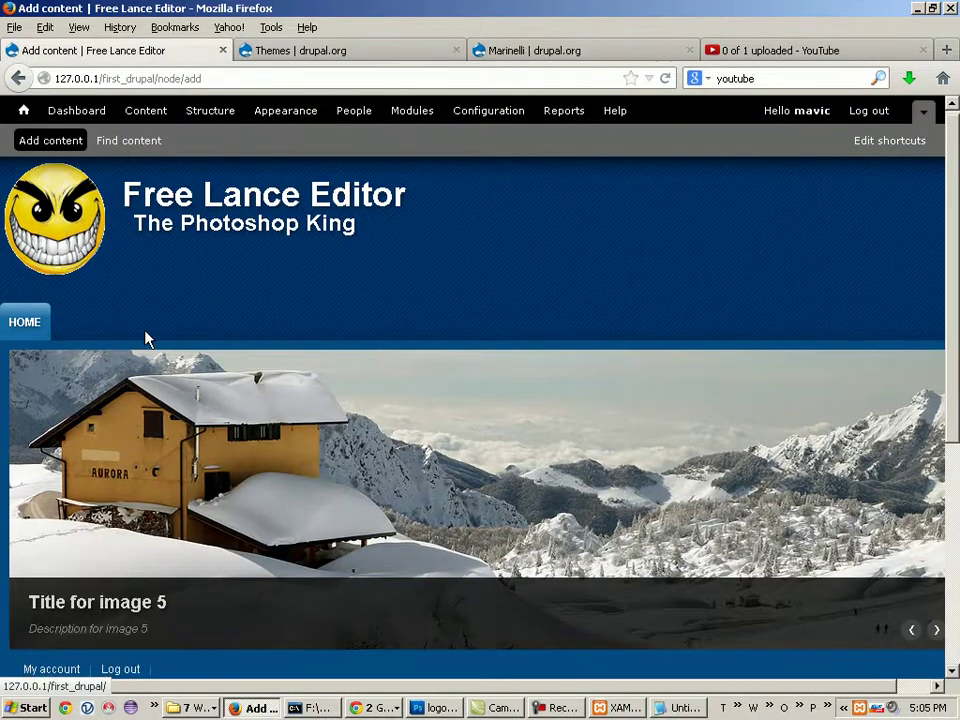
scroll(261, 471, "down", 3)
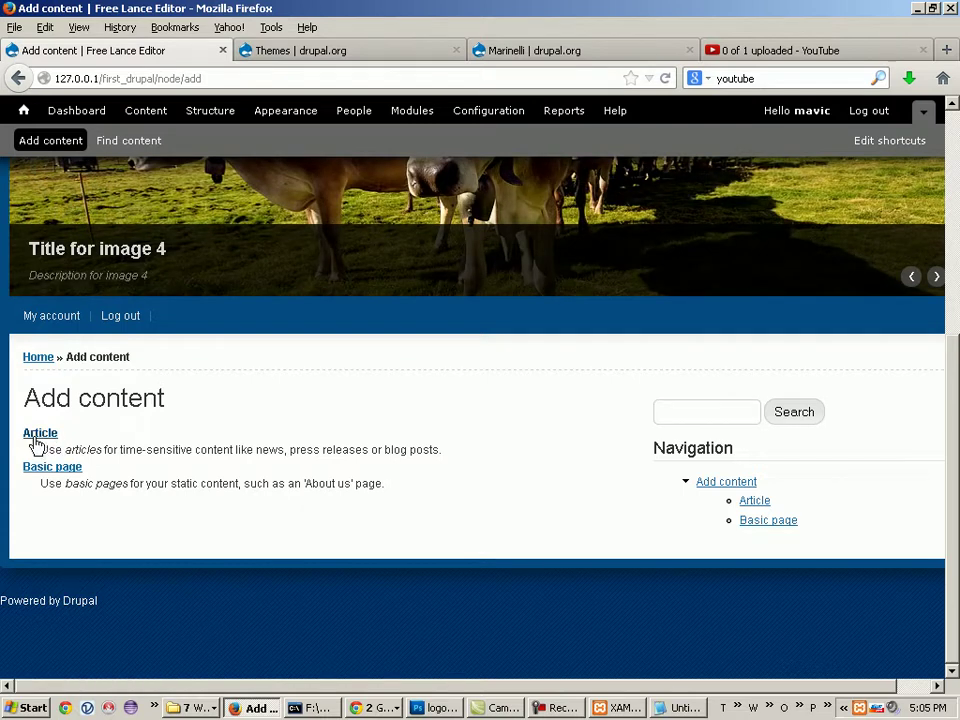
left_click(40, 436)
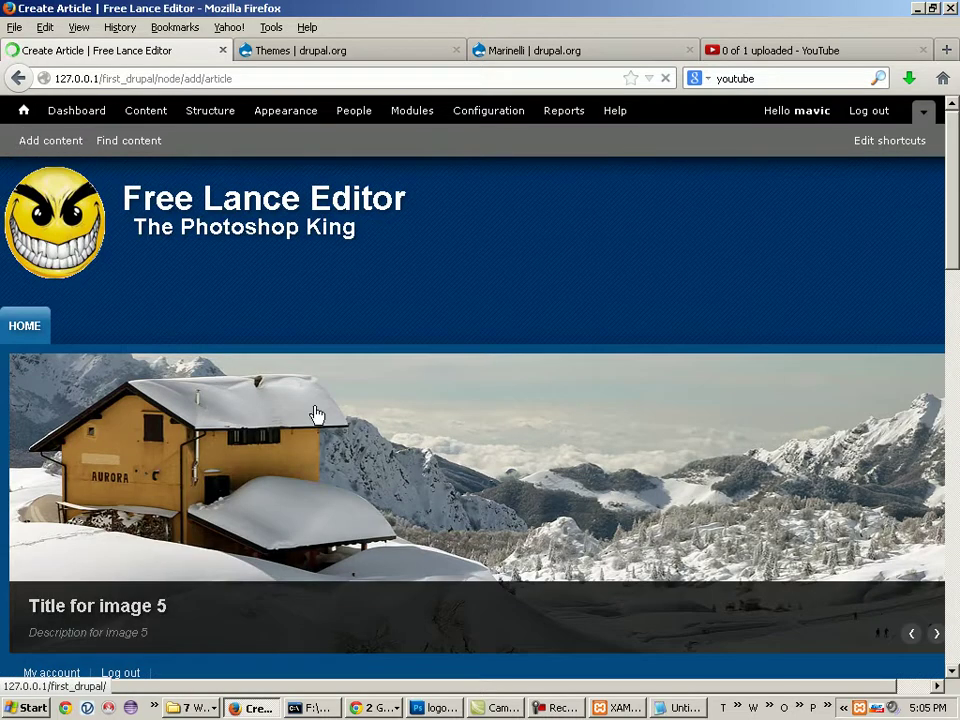
- Enter "Welcome To My Page" as the article title
scroll(259, 400, "down", 5)
scroll(363, 450, "down", 1)
left_click(47, 441)
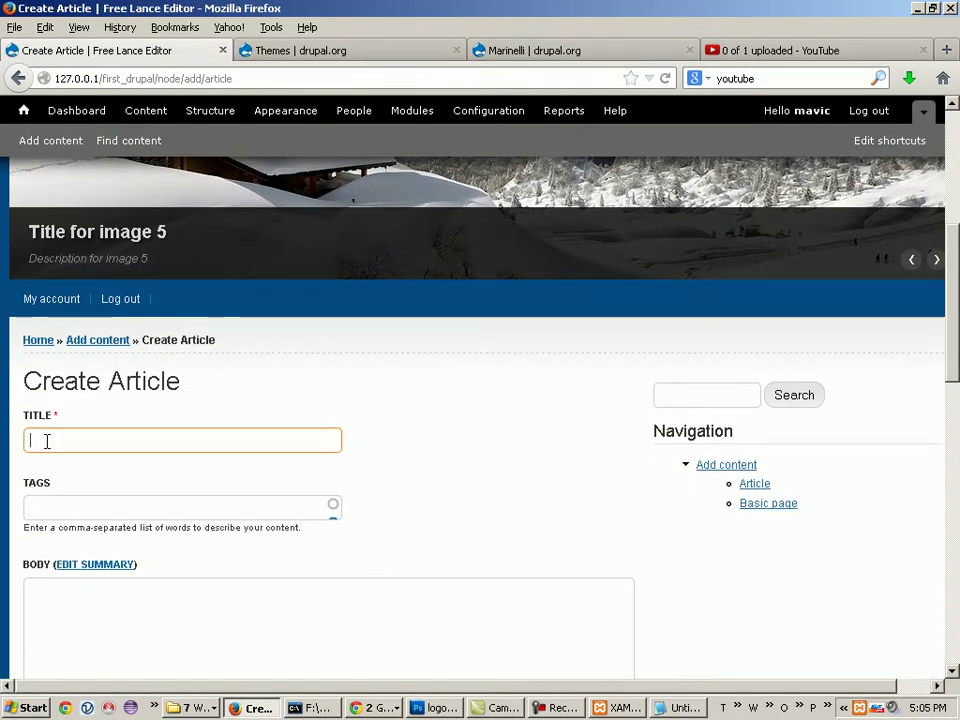
type("We")
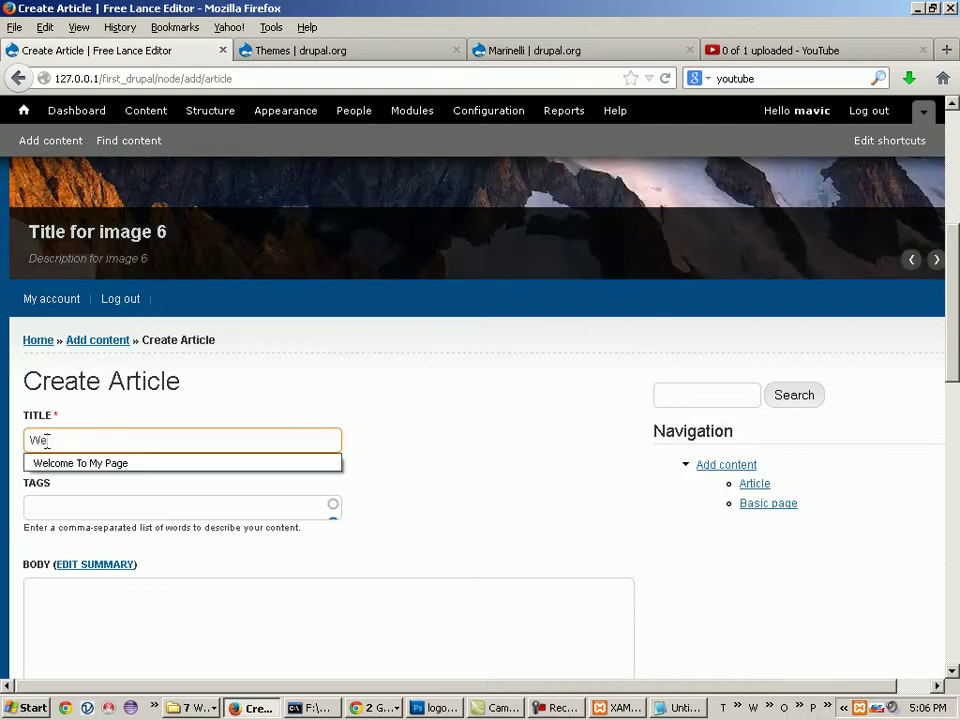
type("lcome Page")
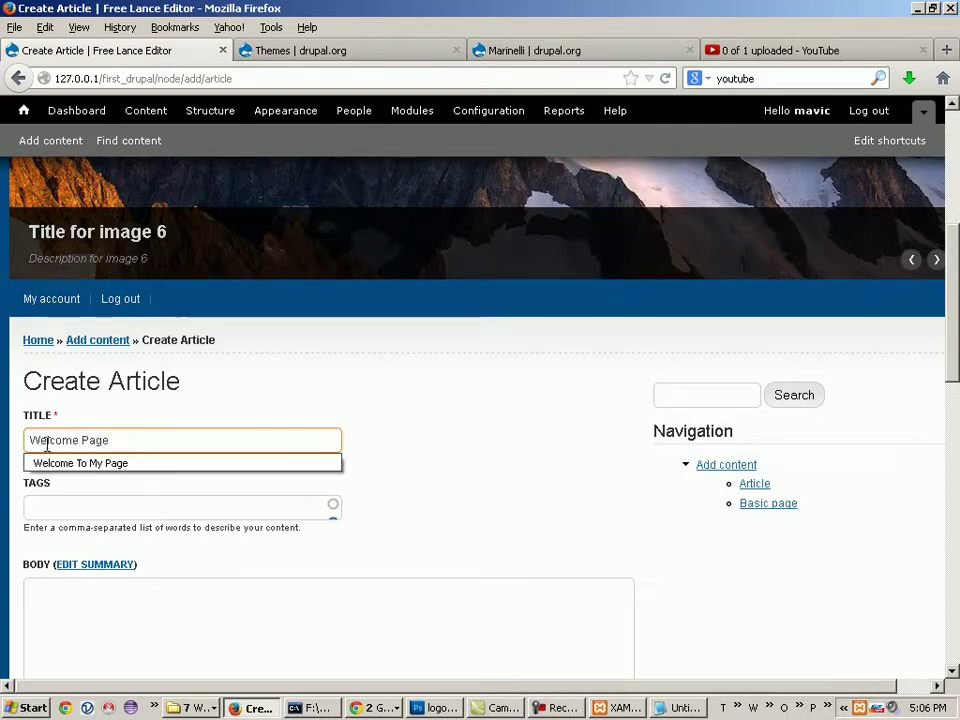
left_click(94, 463)
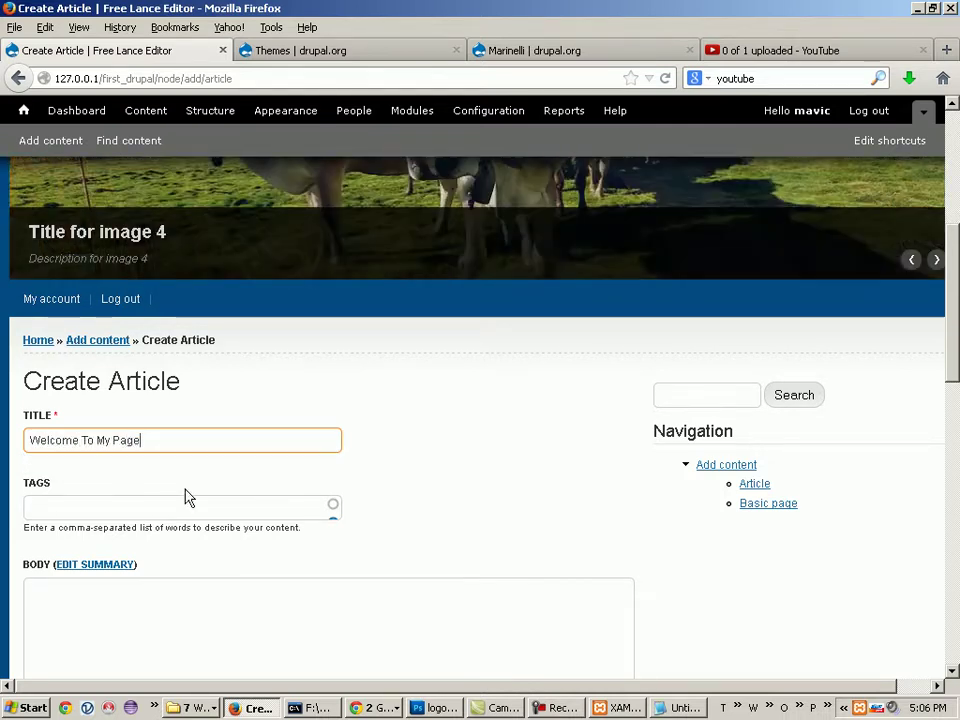
- Write the article body "Welcome to My page.", a blank line, and "I'm so glad you're here. Welcome, Welcome, welcome to my page!"
scroll(257, 542, "down", 3)
left_click(96, 400)
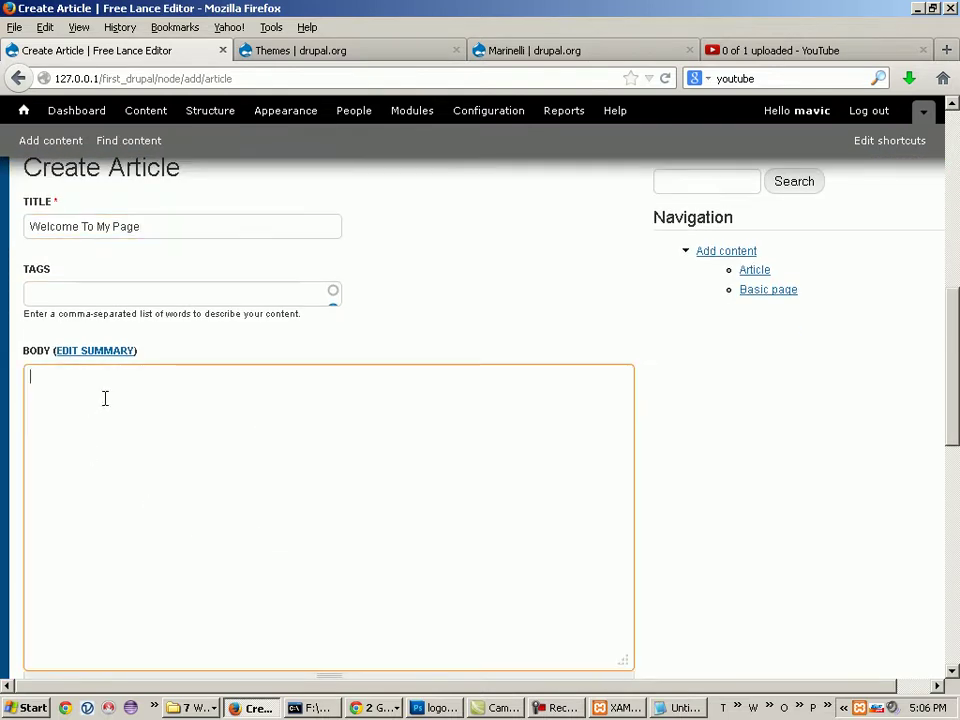
type("Welcome to My page. I'm so glad you're here. Welcome, Welcome, welcome to my page!")
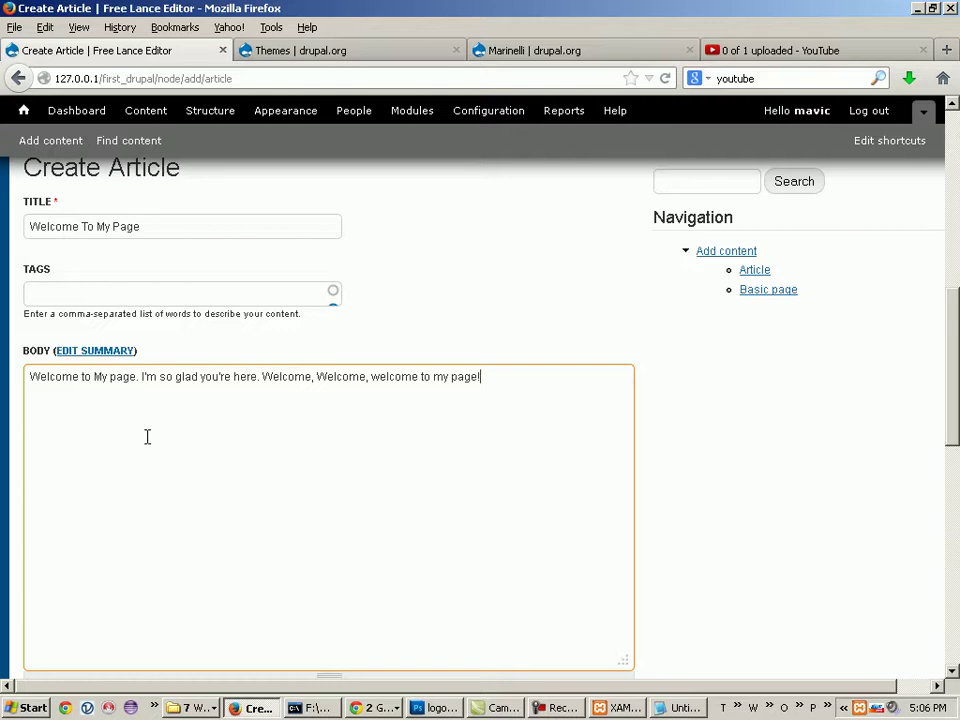
key("BackSpace")
type(".")
key("Return")
key("Return")
key("BackSpace")
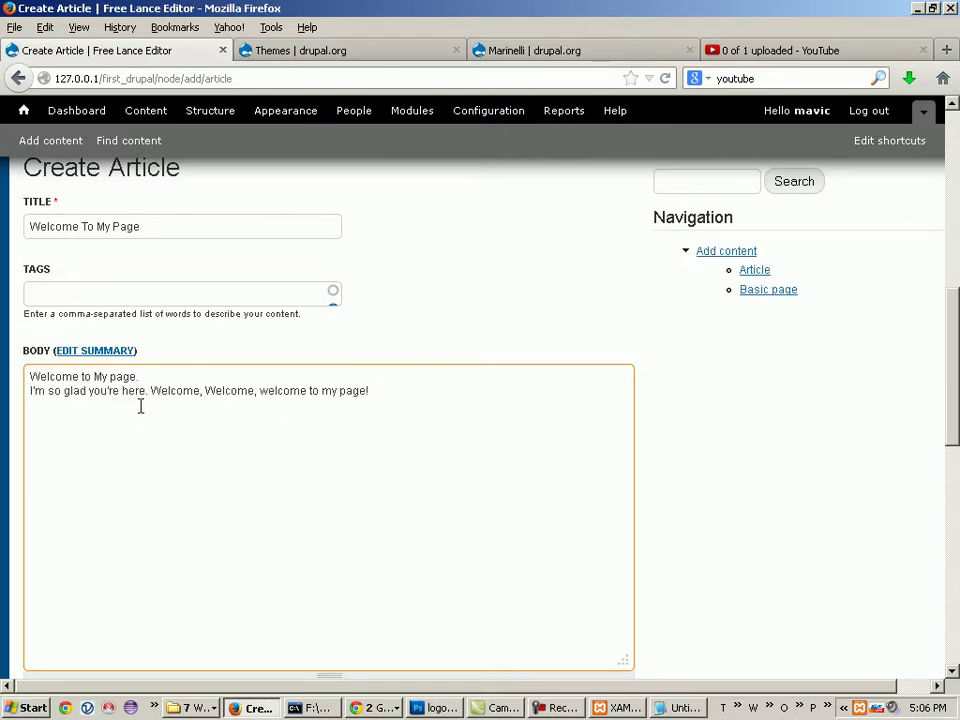
key("Return")
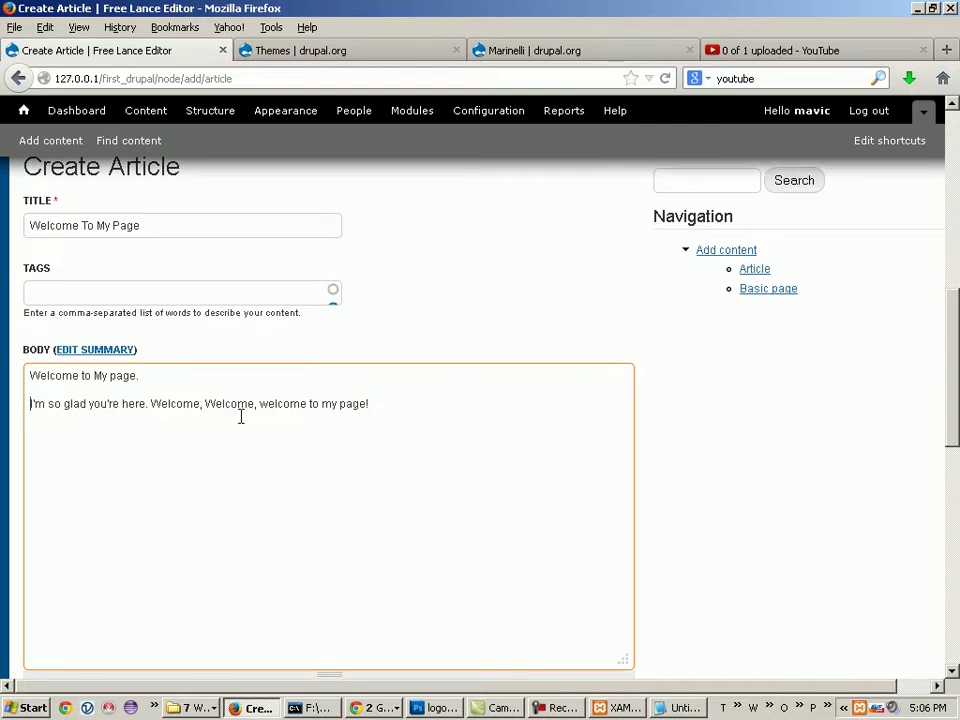
- Choose vinmar.jpg from the Desktop as the article's image
scroll(231, 412, "down", 7)
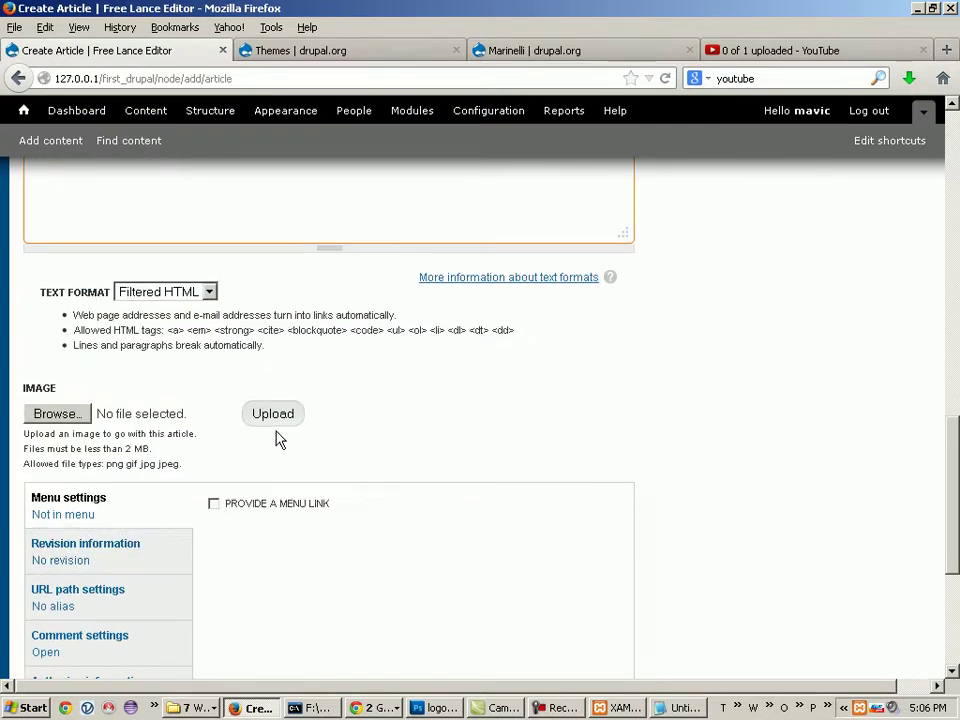
left_click(56, 414)
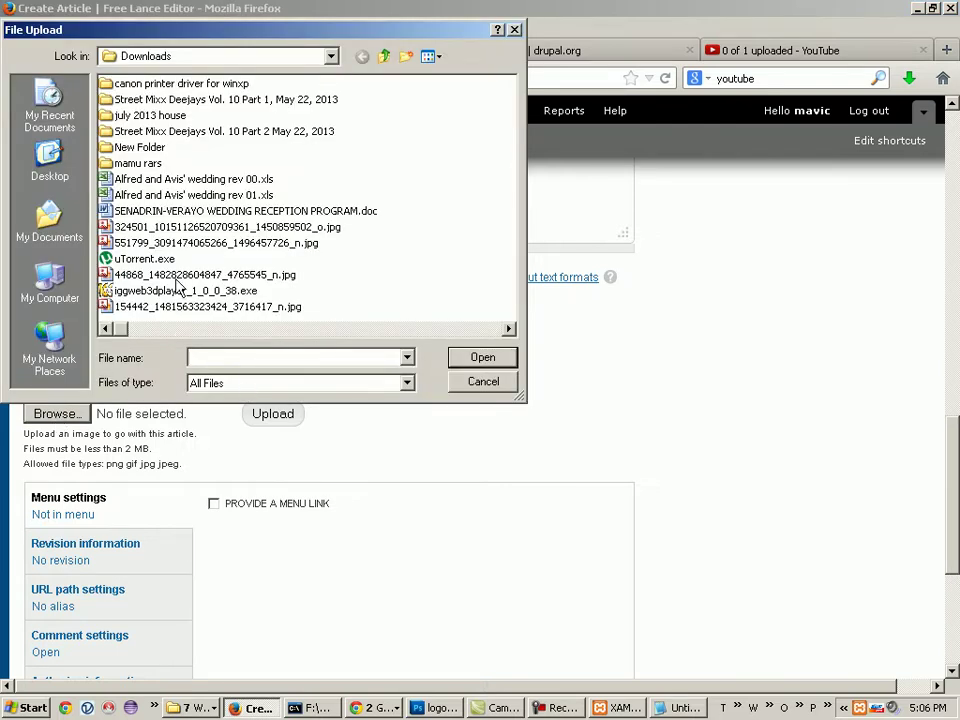
left_click(48, 158)
left_click(310, 332)
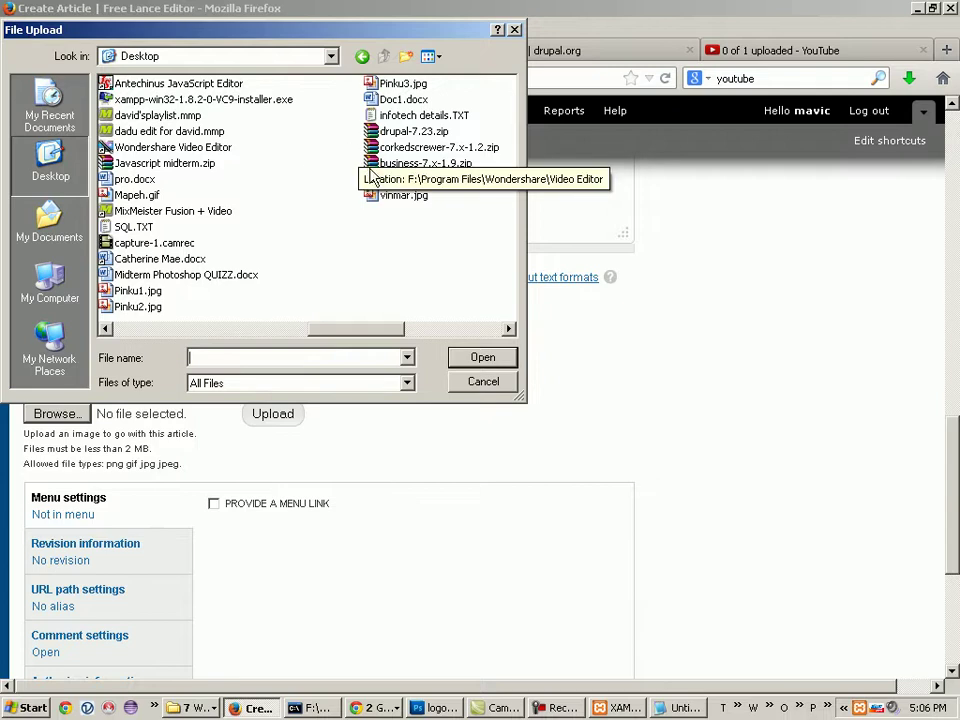
left_click(392, 200)
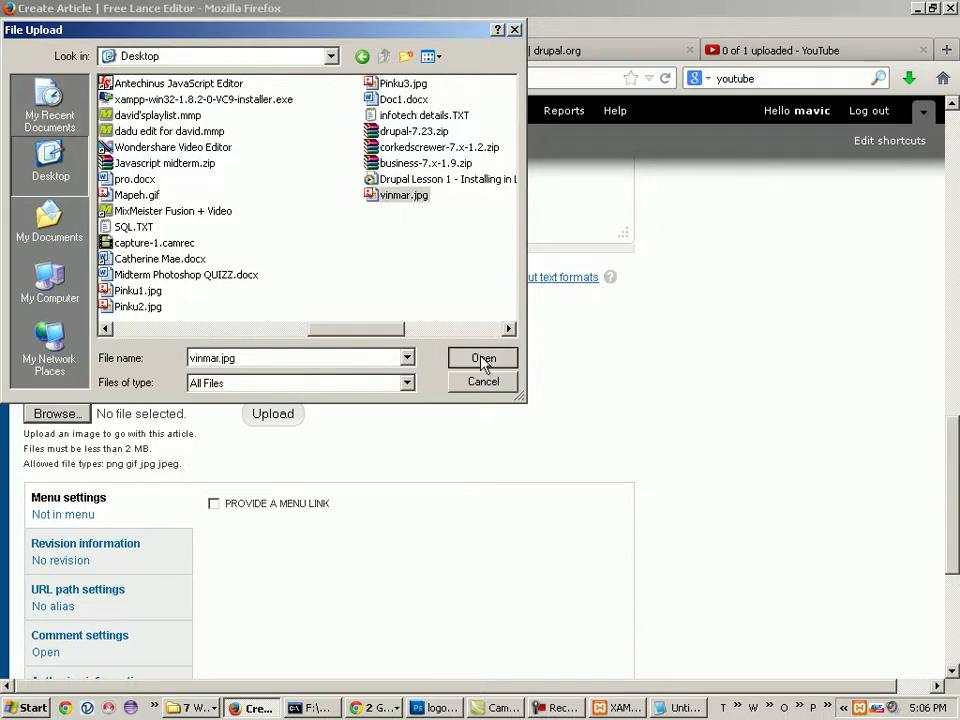
left_click(484, 362)
- Provide a menu link for the article with the menu link title "Welcome"
scroll(184, 484, "down", 4)
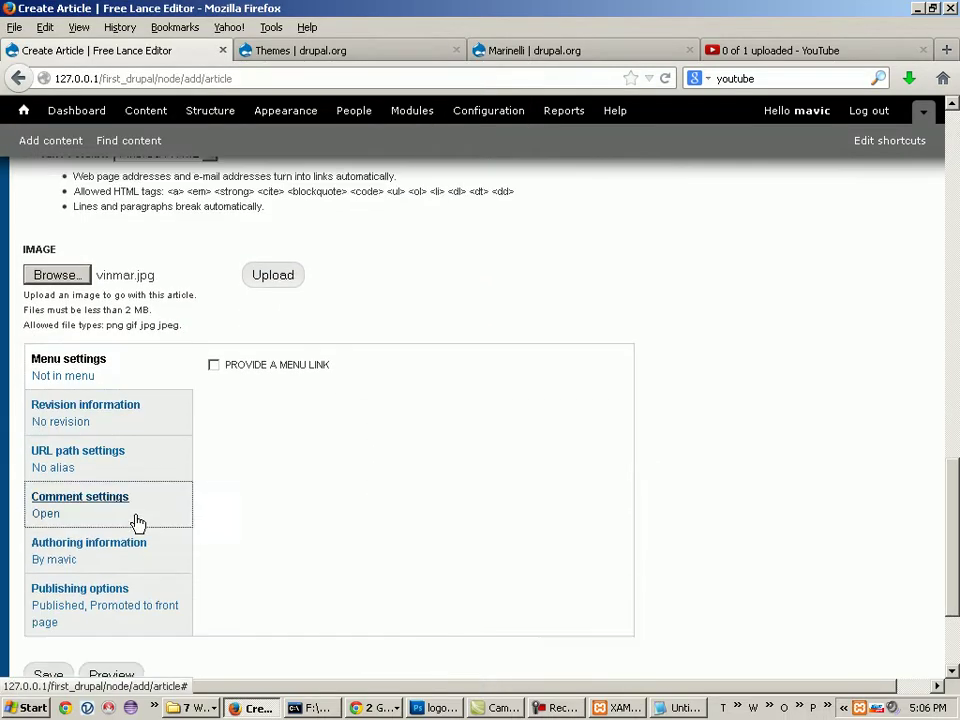
left_click(70, 300)
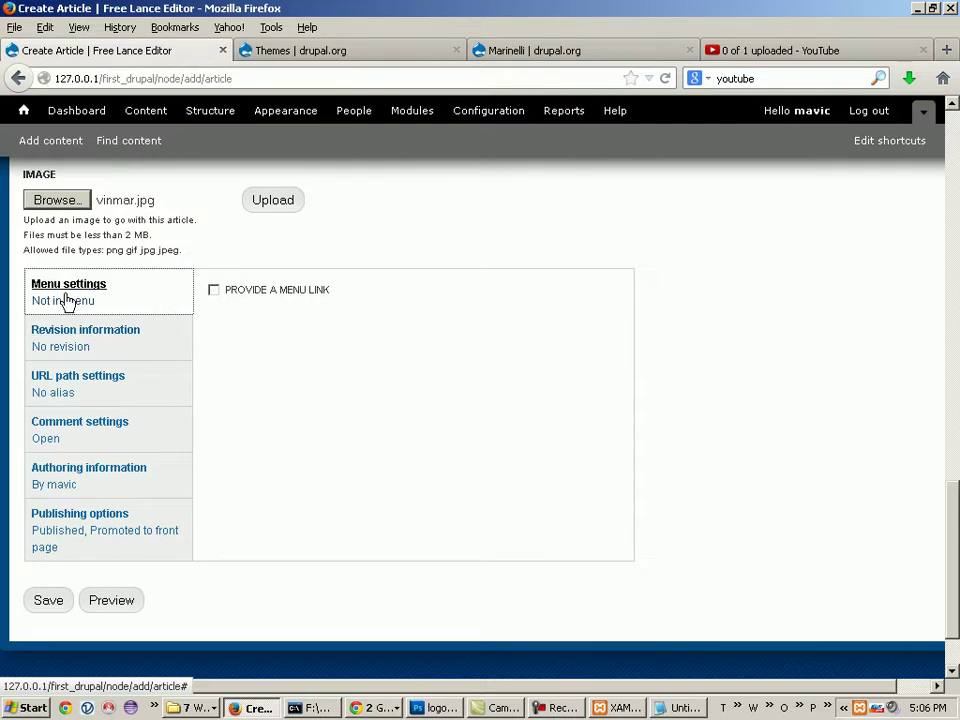
left_click(268, 350)
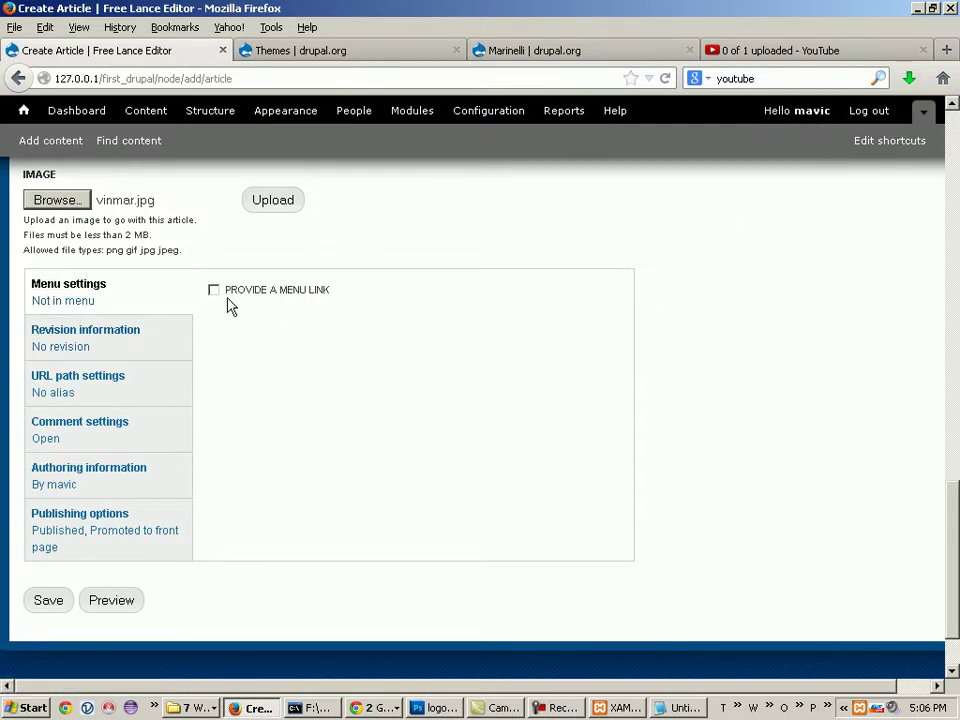
left_click(213, 290)
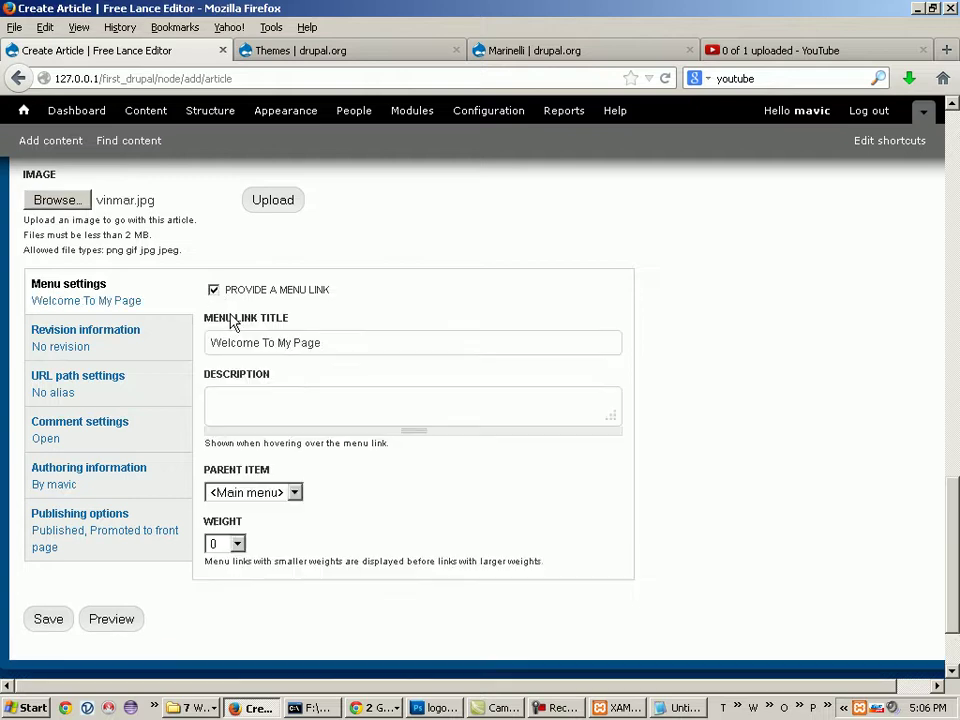
triple_click(326, 343)
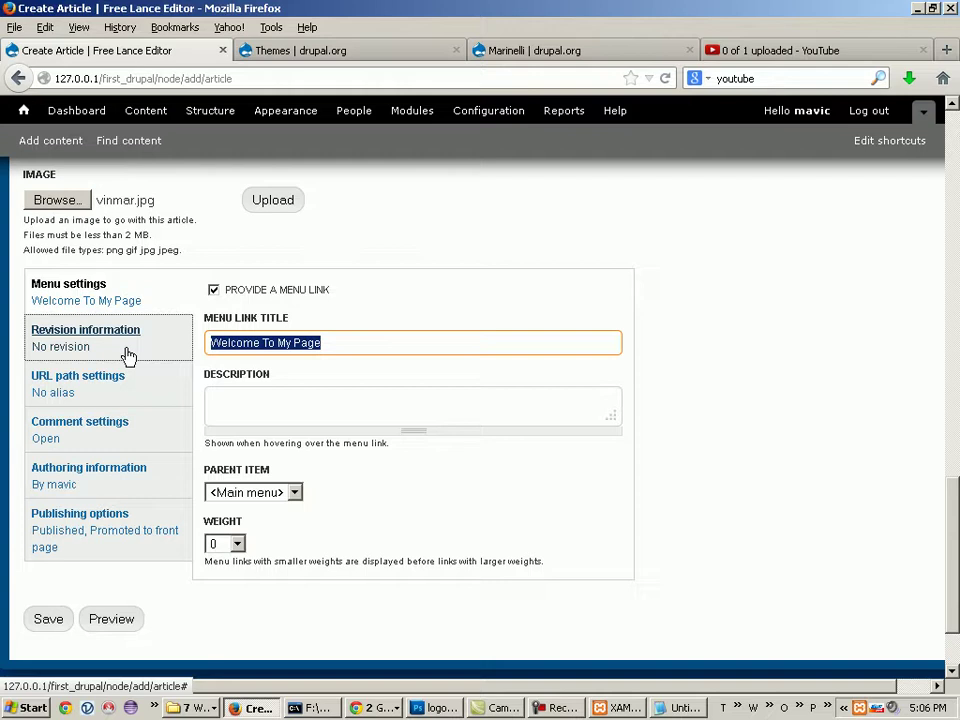
type("Ab")
key("BackSpace")
key("BackSpace")
type("Welcome")
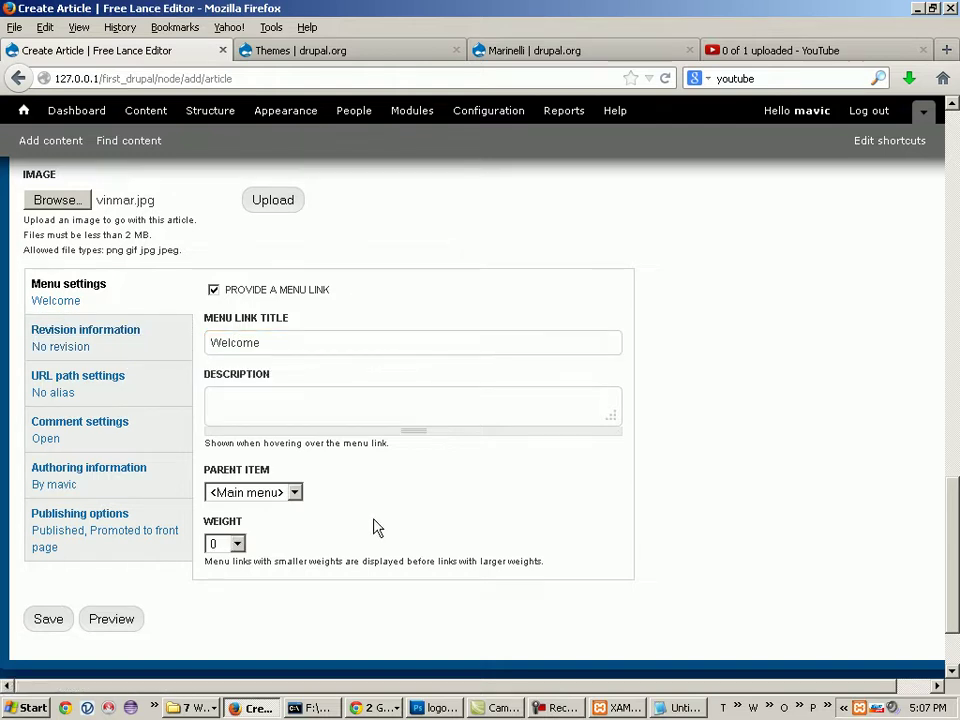
- Switch to Chrome and examine the site's front page menu to decide on the link's parent item
left_click(295, 493)
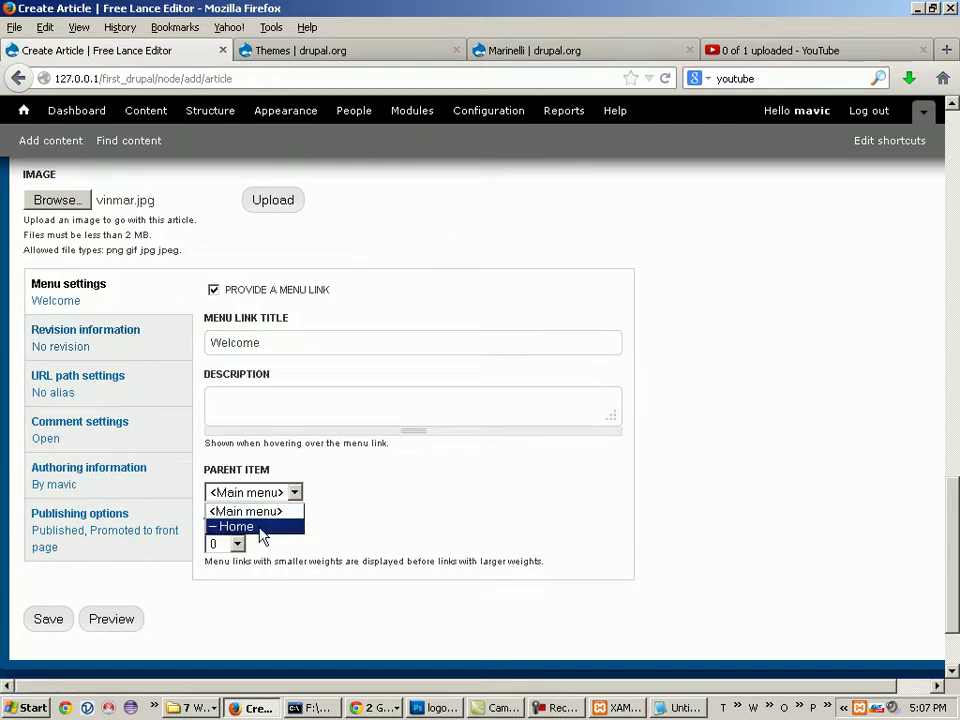
left_click(372, 708)
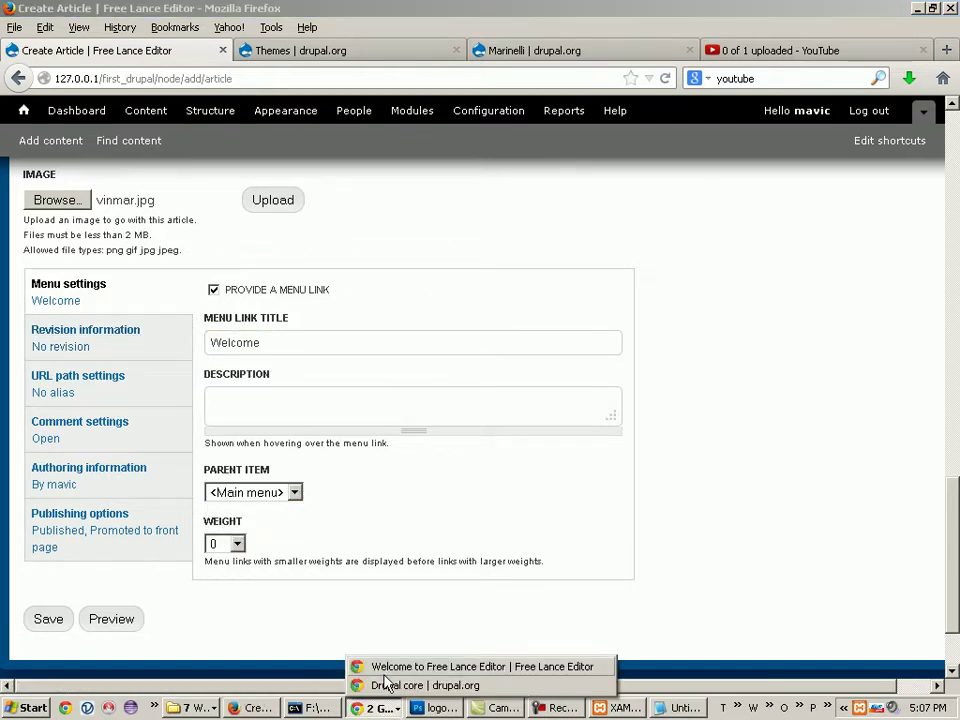
left_click(437, 666)
scroll(709, 409, "up", 3)
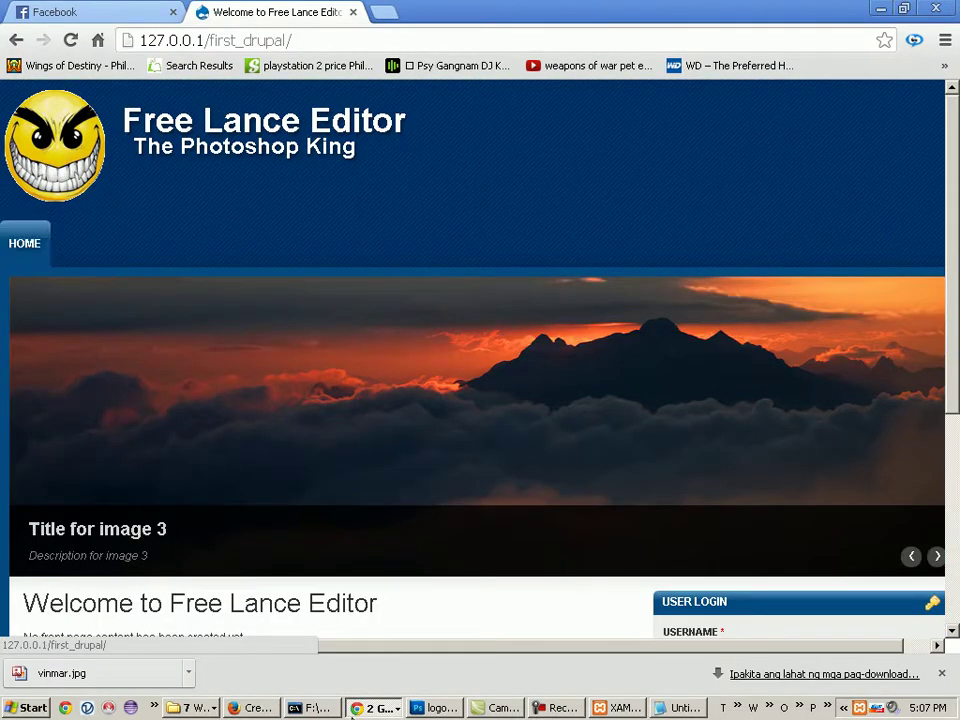
left_click(374, 709)
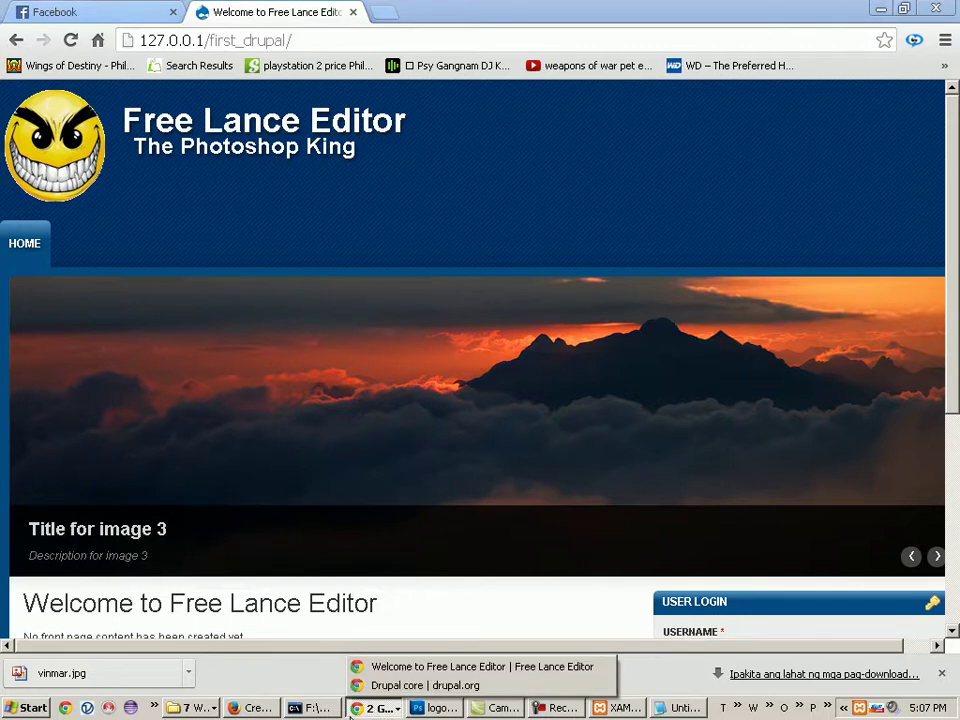
- Back in Firefox, set the menu link's parent item to Home and enter the description "Welcome Page"
left_click(253, 707)
left_click(294, 493)
left_click(270, 526)
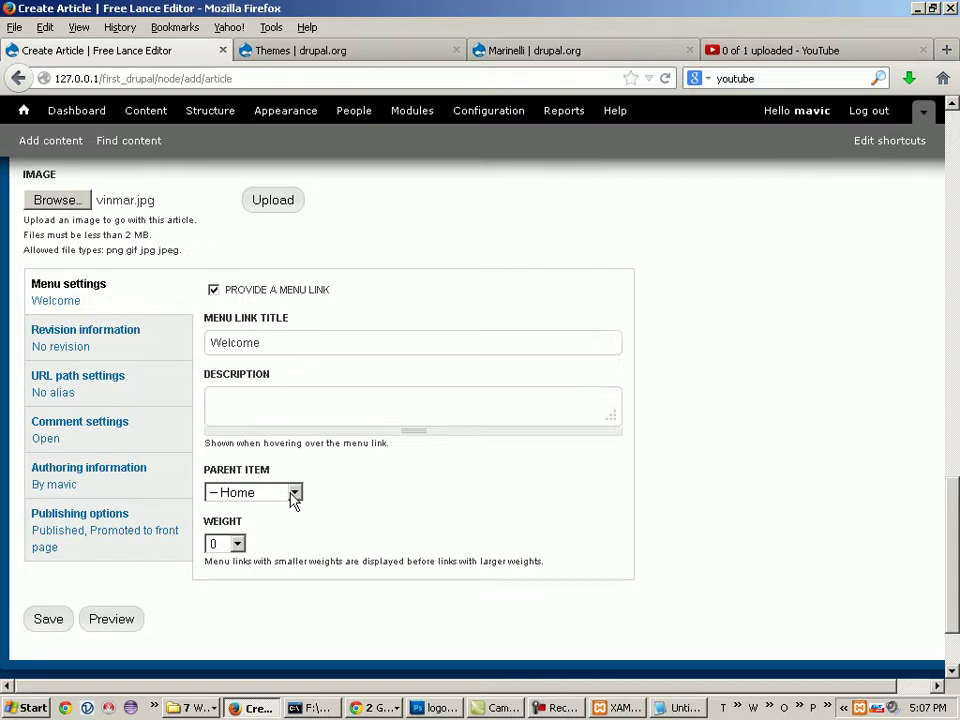
left_click(229, 398)
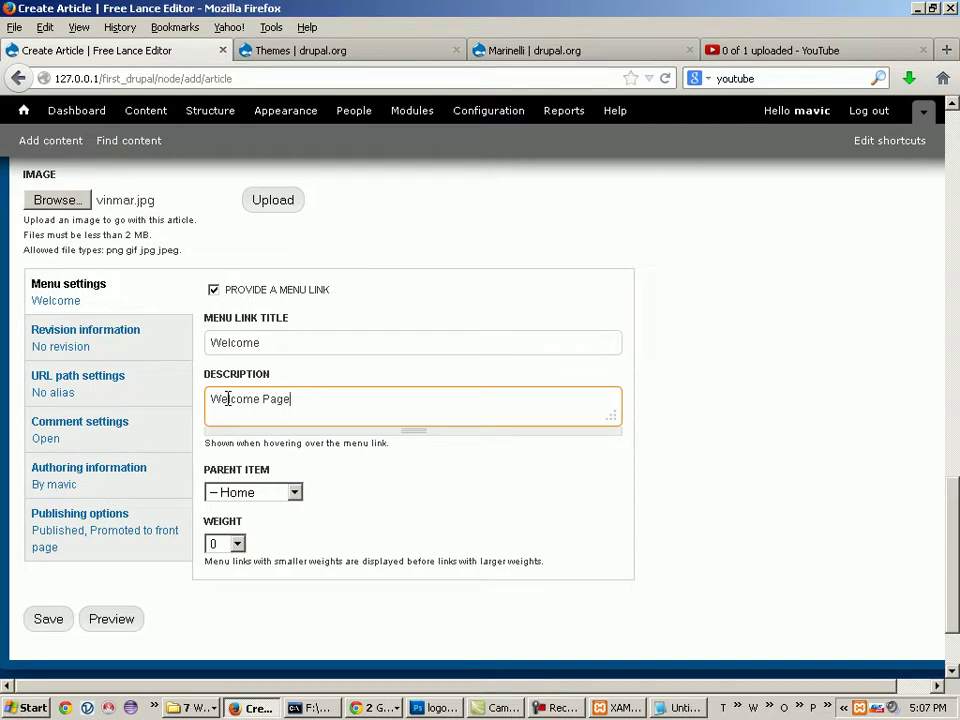
- Review the article's publishing options and save the article
left_click(43, 557)
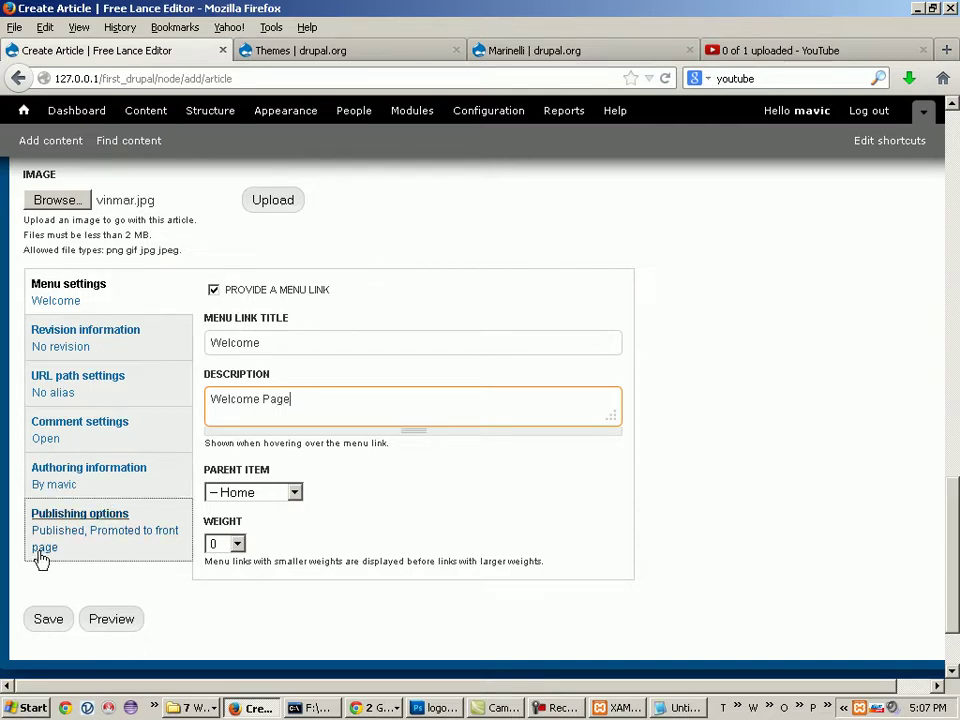
left_click(73, 520)
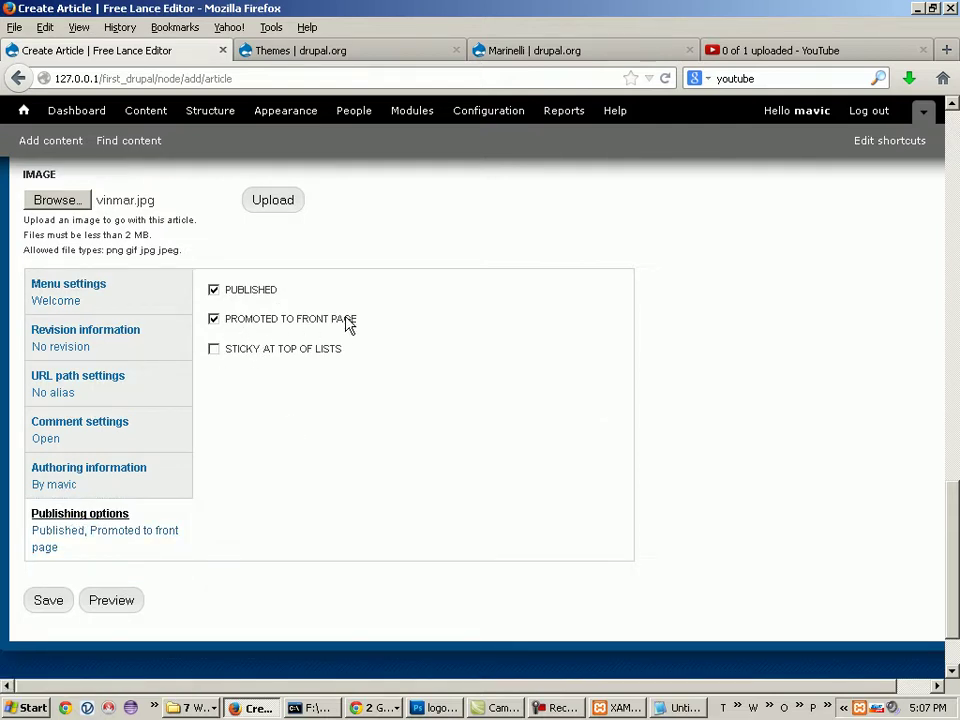
left_click(48, 600)
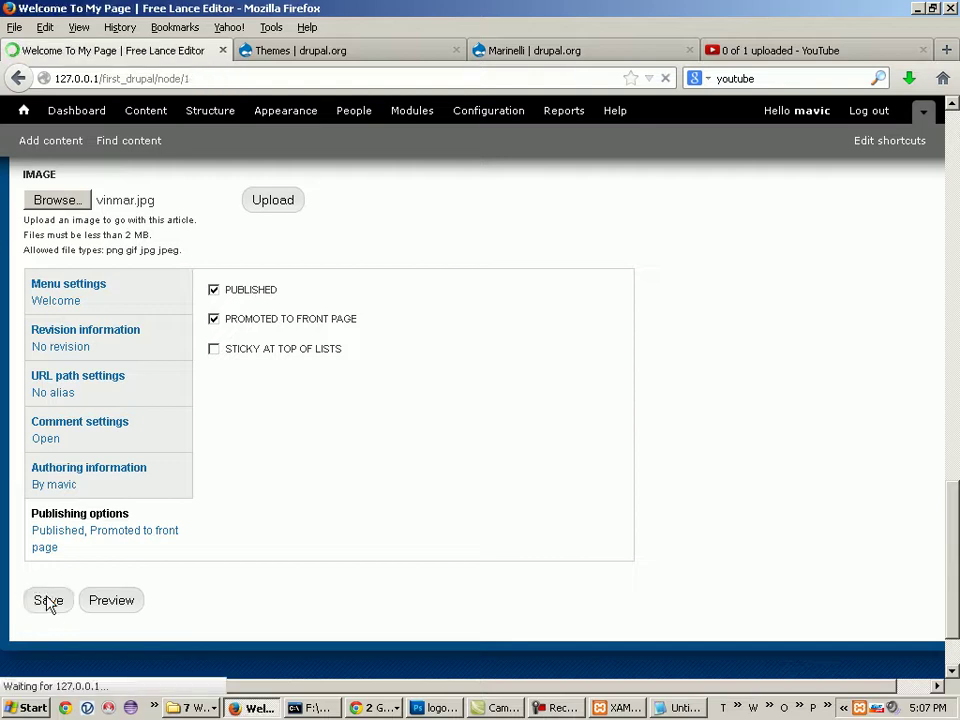
- Switch to Chrome, reload the site's front page and examine the new article and menu bar
left_click(380, 708)
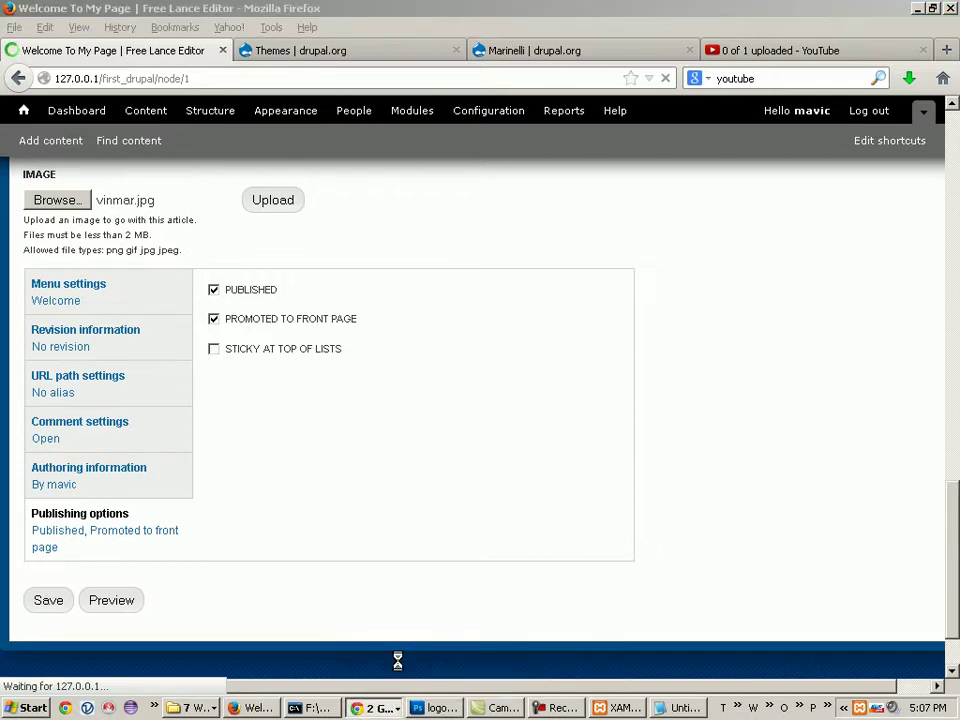
left_click(396, 667)
left_click(71, 42)
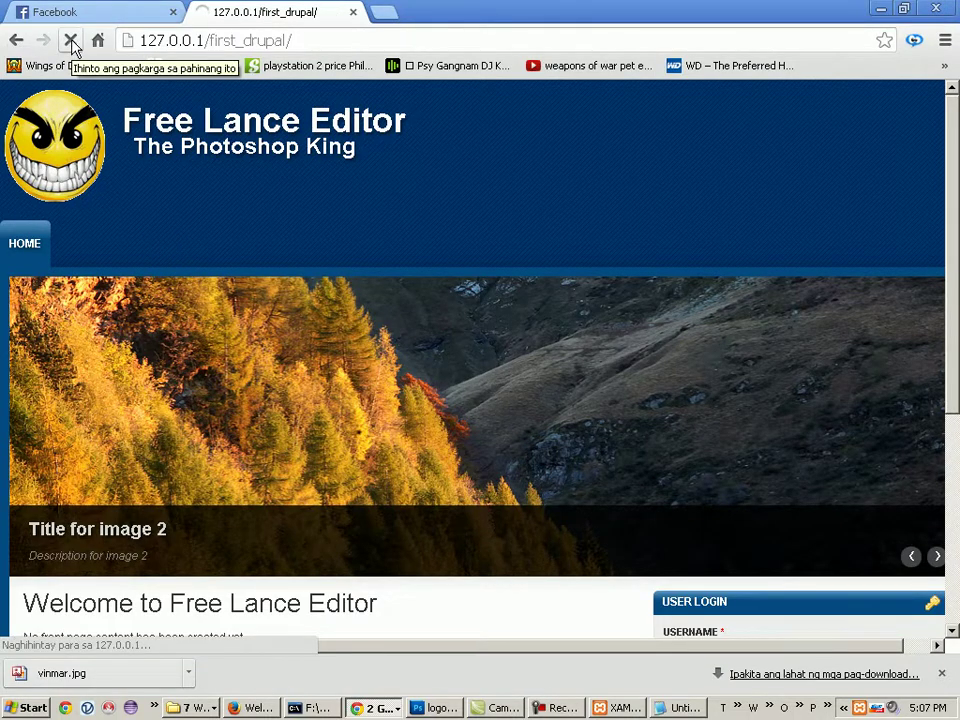
scroll(470, 505, "down", 2)
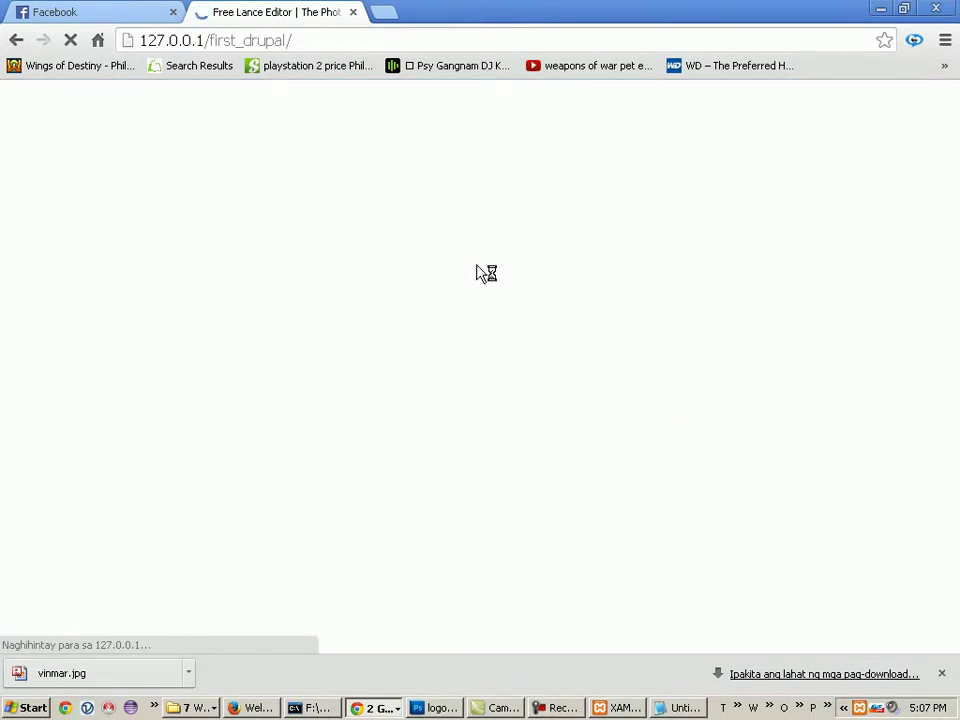
scroll(335, 437, "down", 2)
scroll(142, 486, "down", 2)
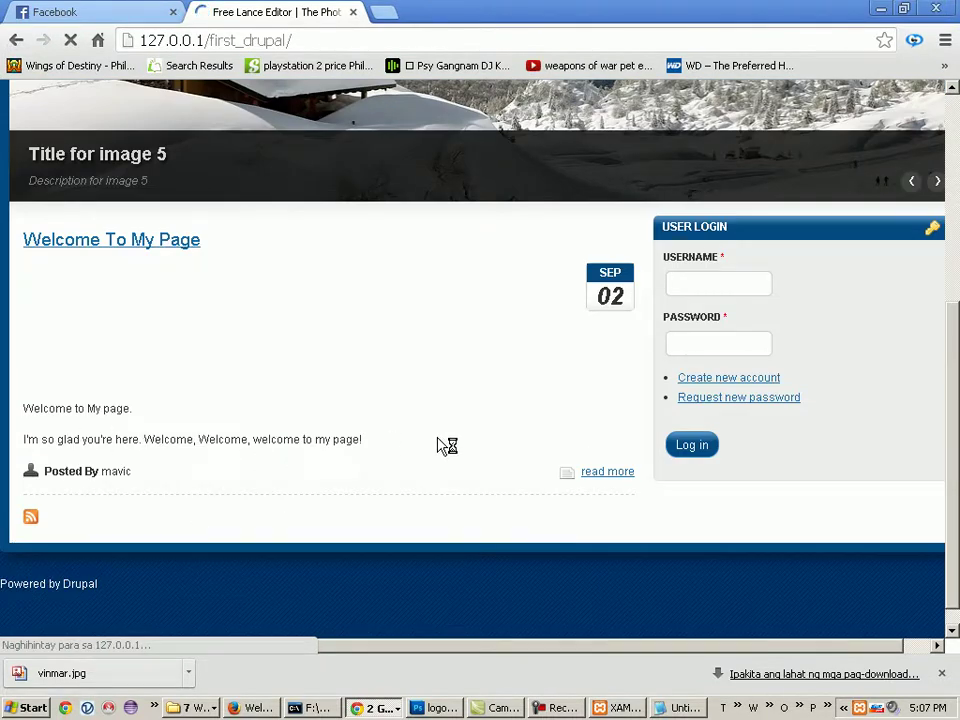
scroll(453, 433, "up", 1)
scroll(451, 445, "up", 2)
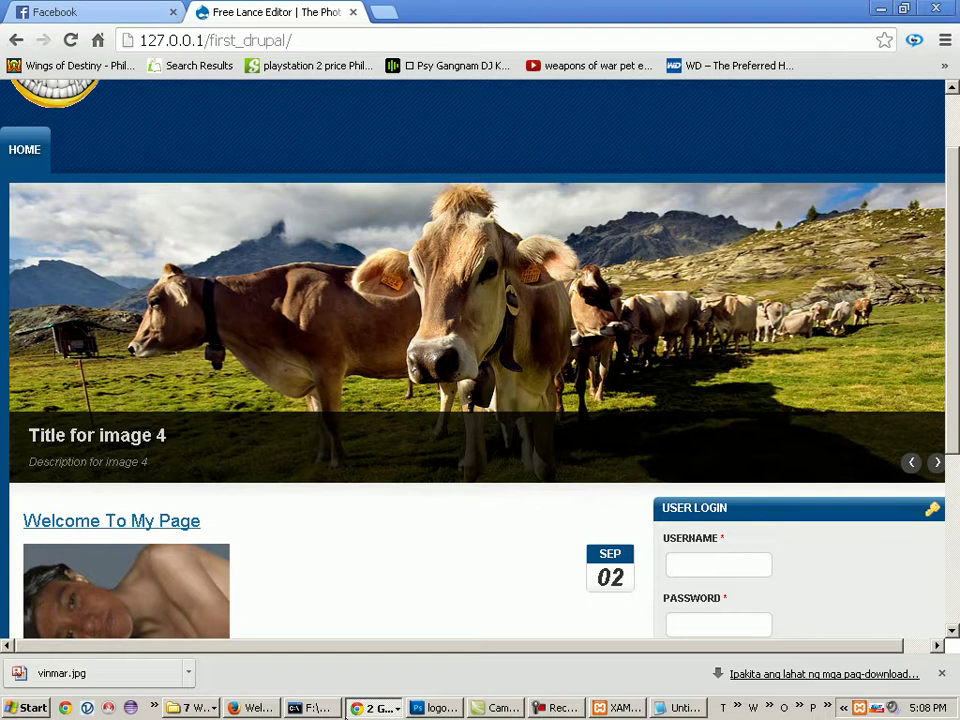
- Switch to Firefox and try to open the article for editing from its own page
left_click(253, 708)
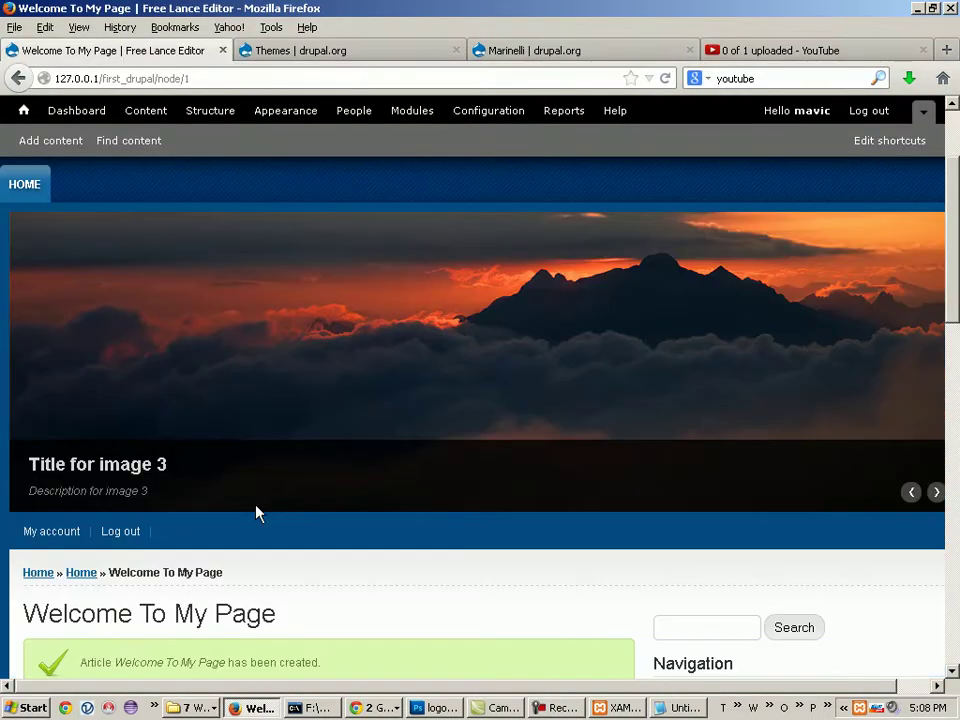
scroll(308, 487, "down", 5)
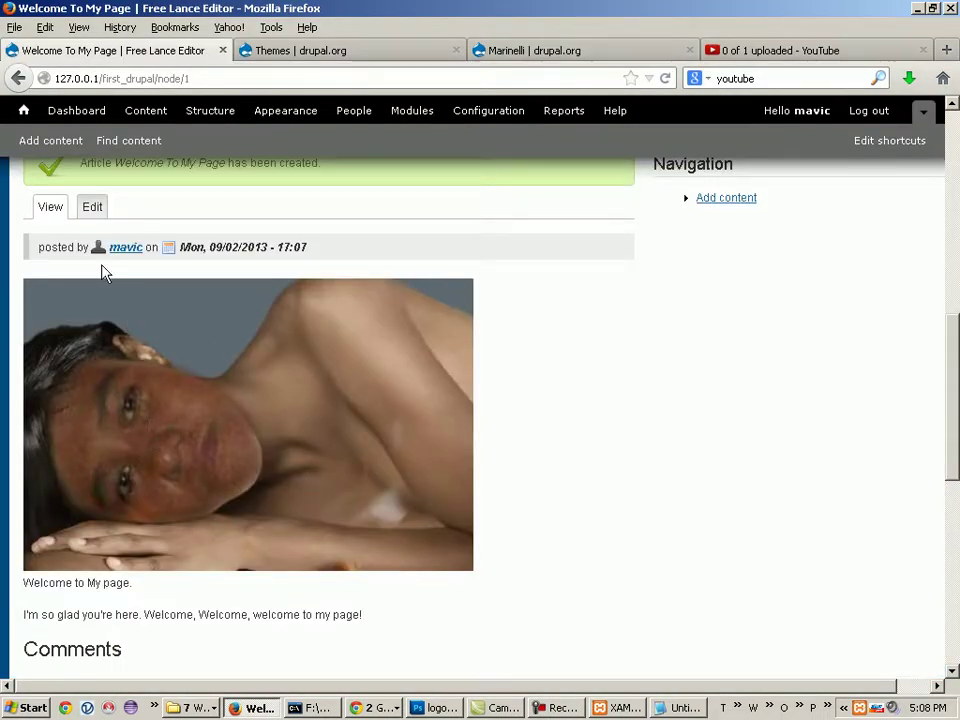
left_click(88, 208)
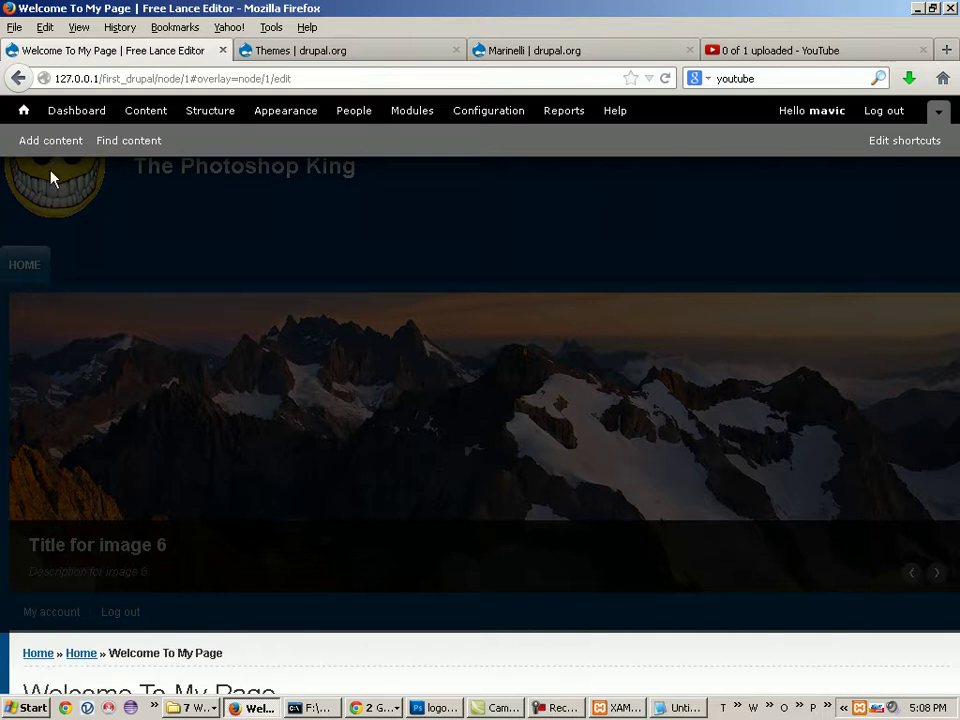
- Open the Welcome To My Page article for editing from the site's content list
left_click(137, 114)
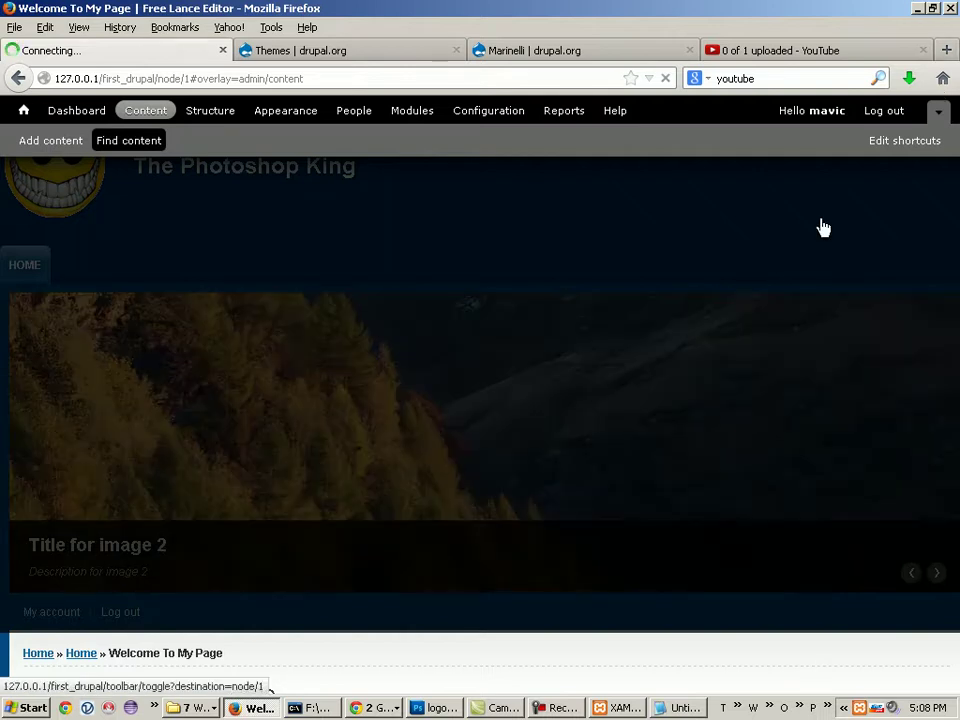
key("ctrl+minus")
key("ctrl+minus")
key("ctrl+minus")
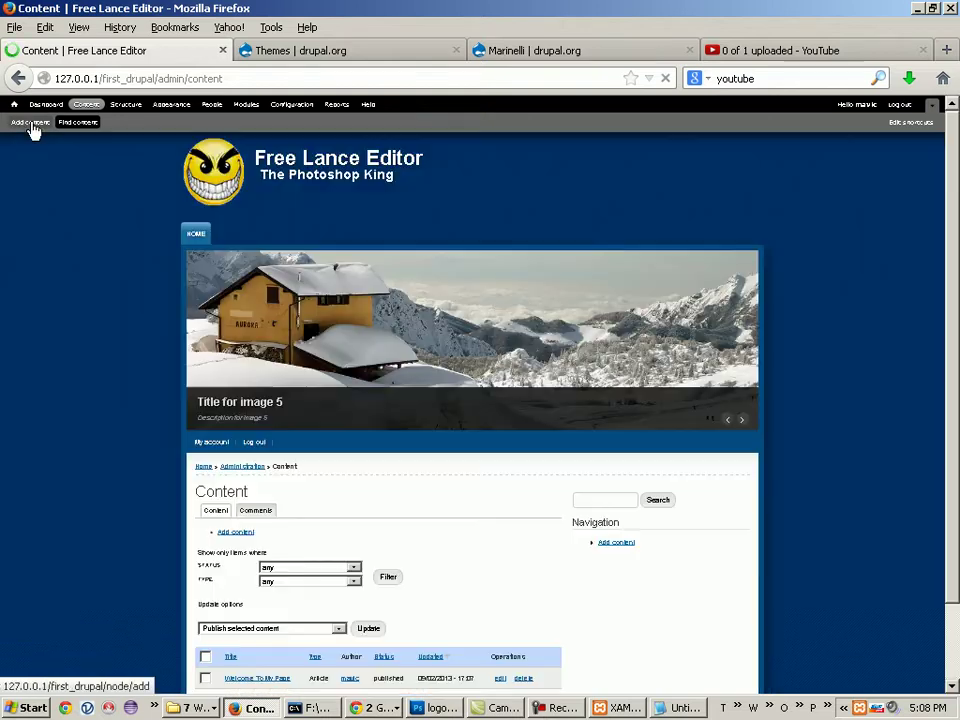
scroll(405, 460, "down", 2)
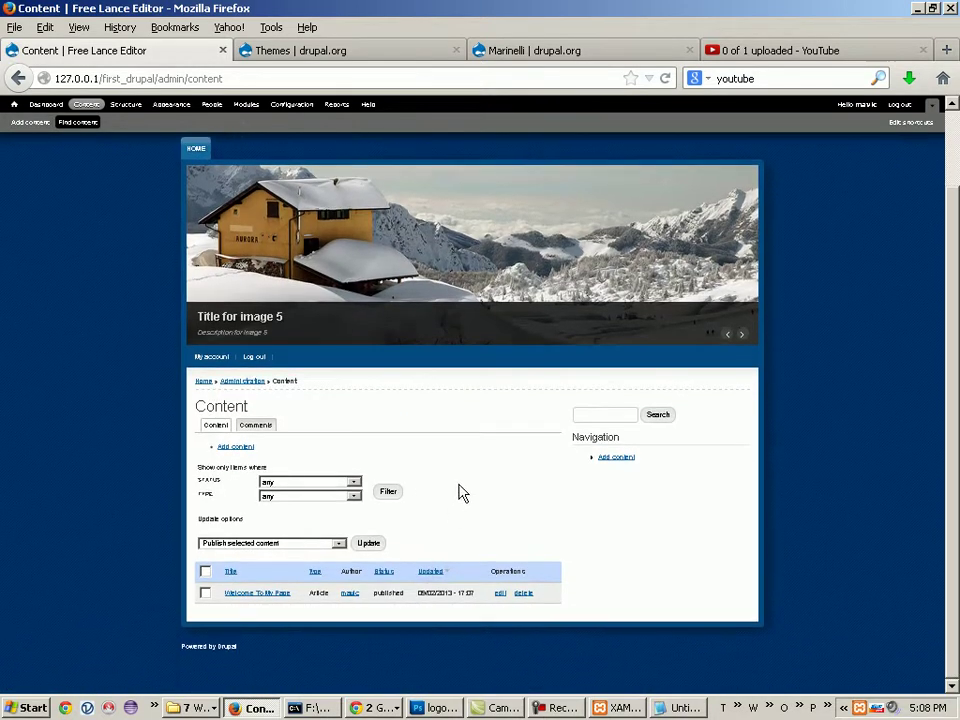
scroll(456, 510, "up", 3)
scroll(413, 506, "up", 2)
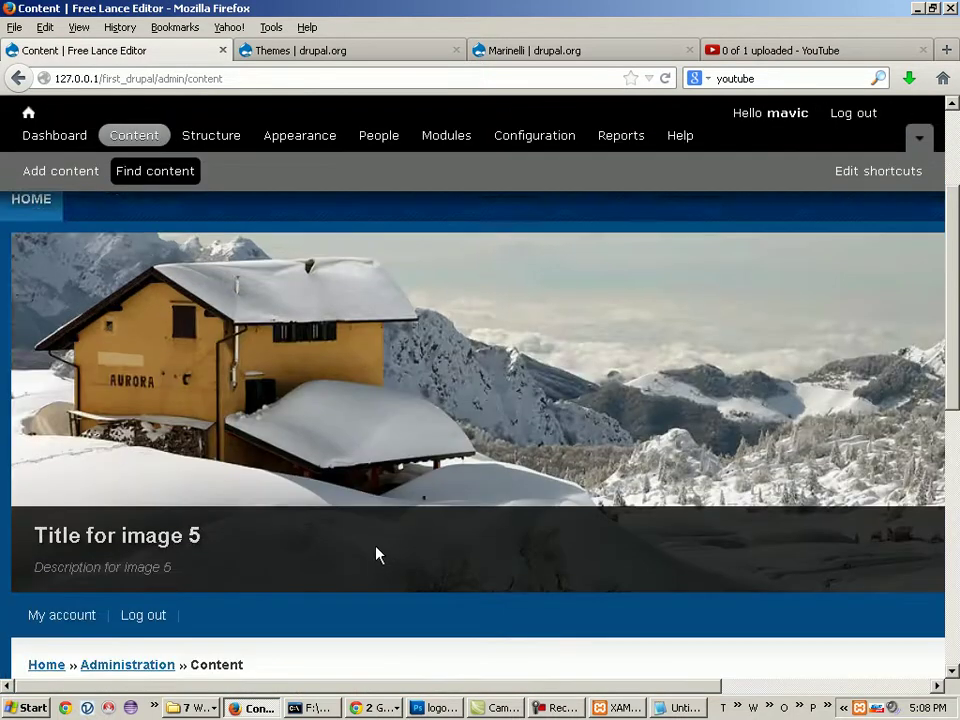
scroll(377, 555, "down", 5)
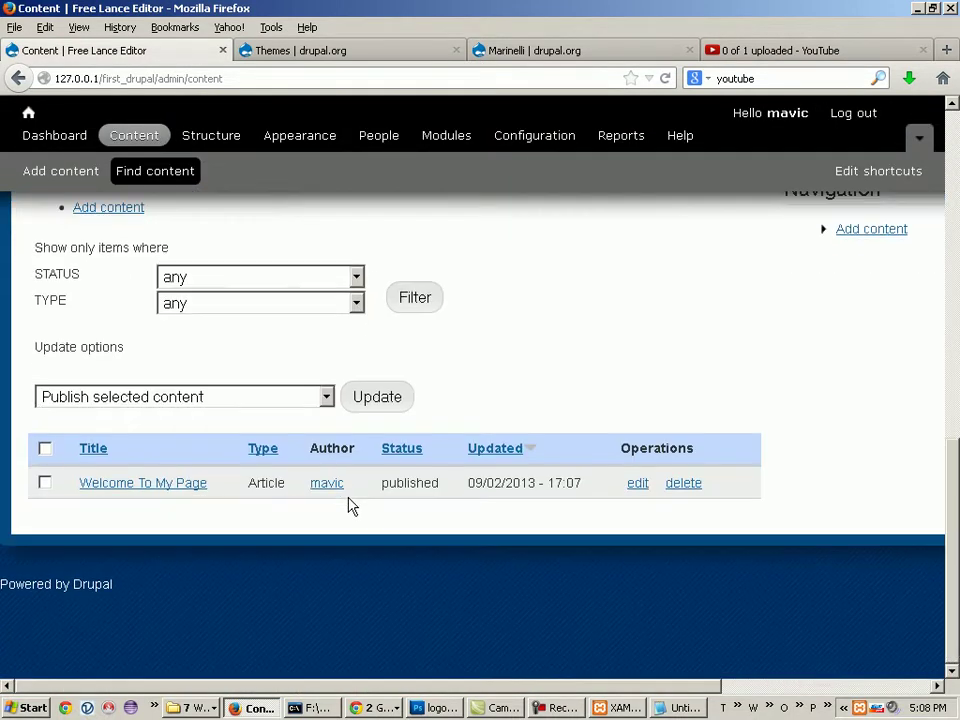
left_click(637, 484)
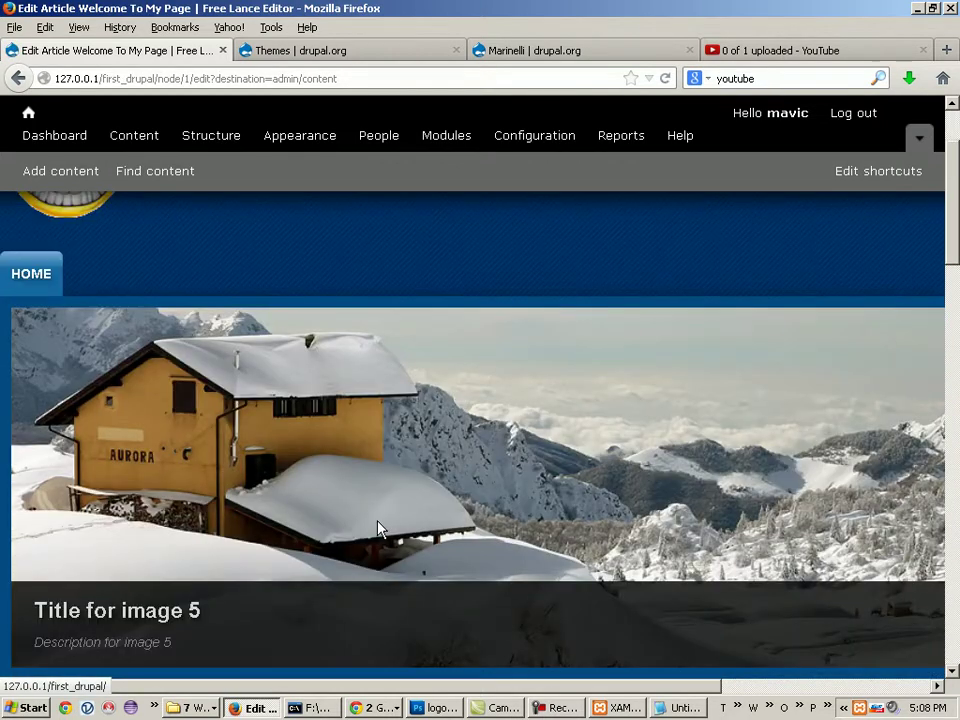
- Set the menu link's parent item to <Main menu> and save the article
scroll(184, 461, "down", 10)
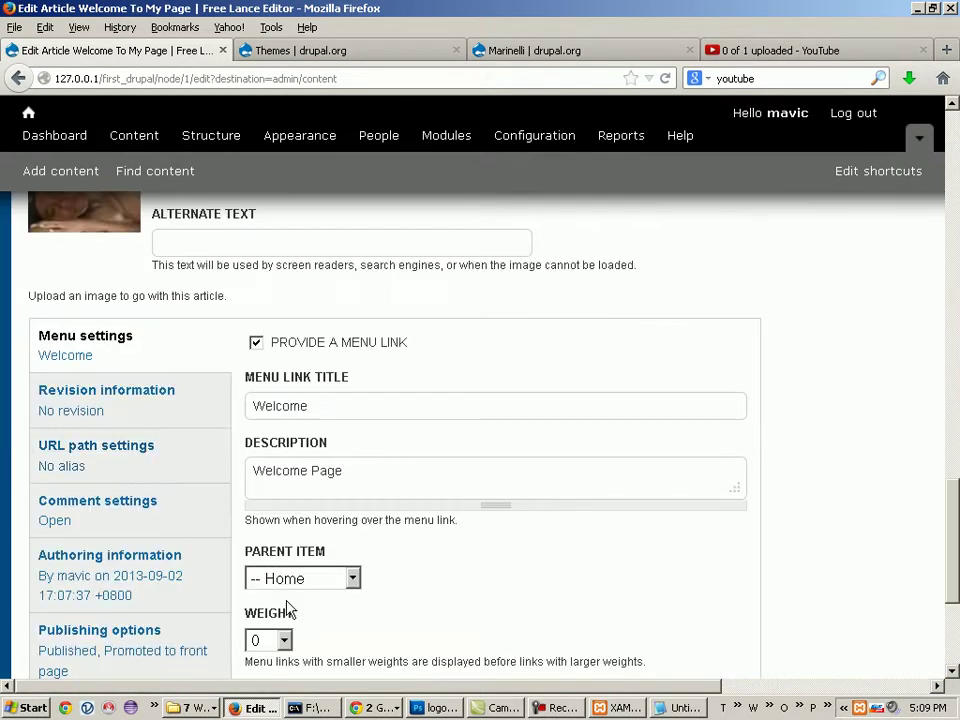
left_click(354, 579)
left_click(320, 601)
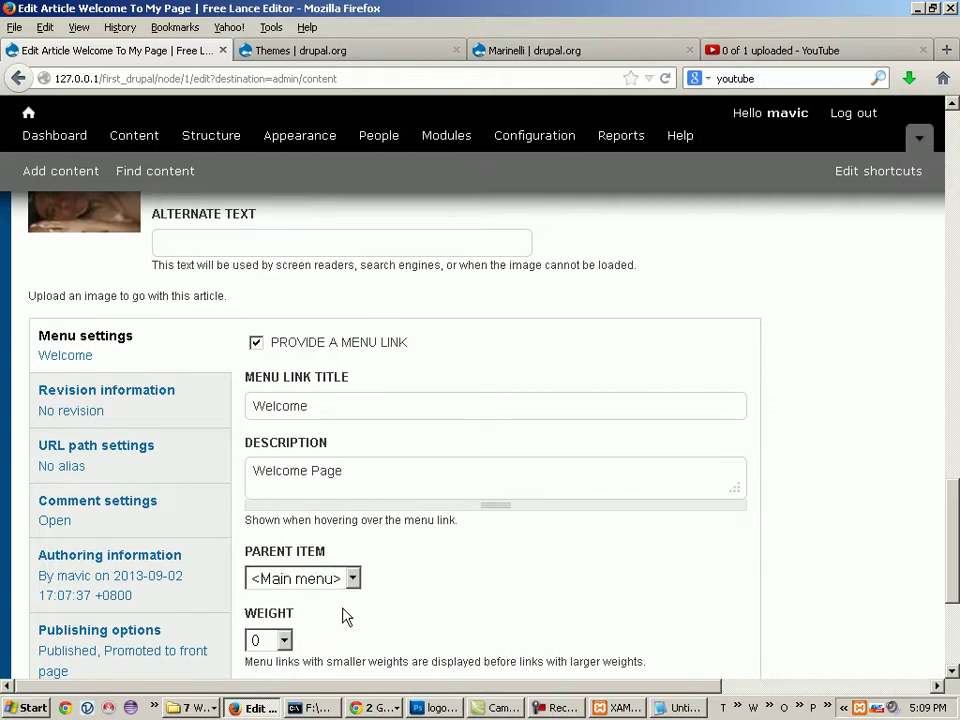
scroll(342, 616, "down", 5)
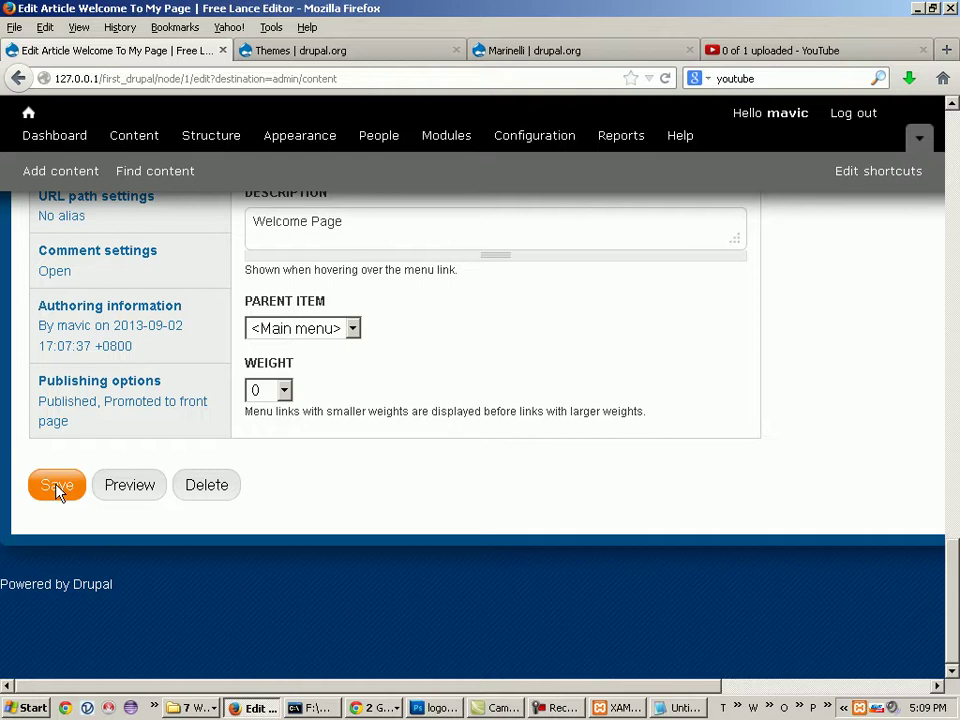
left_click(57, 485)
- Switch to Chrome, reload the site to check its menu bar, and open the Home page
left_click(378, 708)
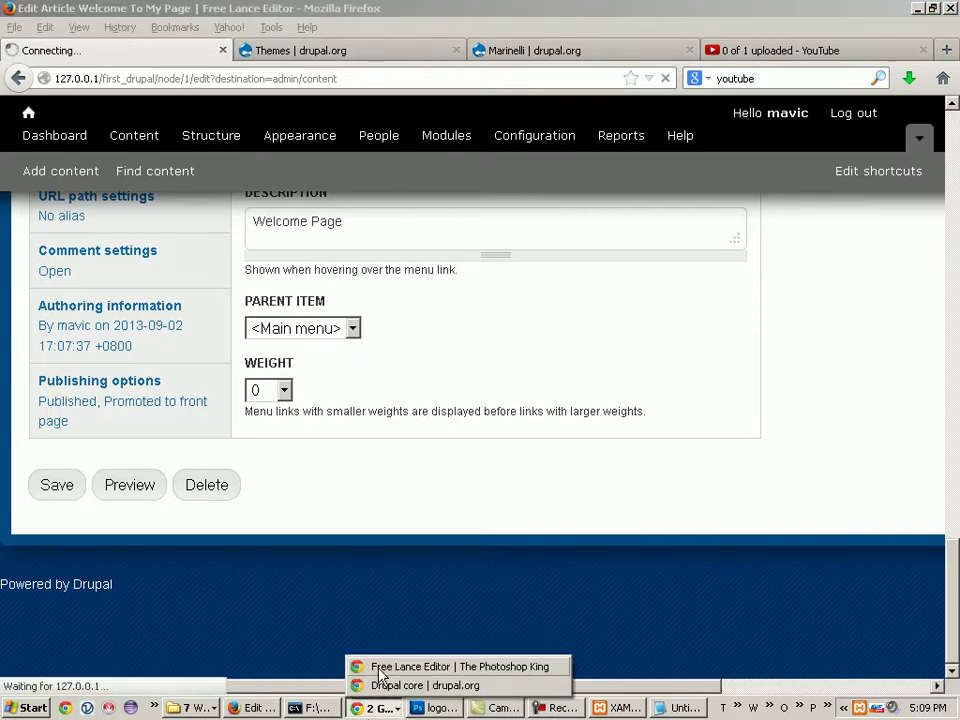
left_click(378, 664)
left_click(71, 40)
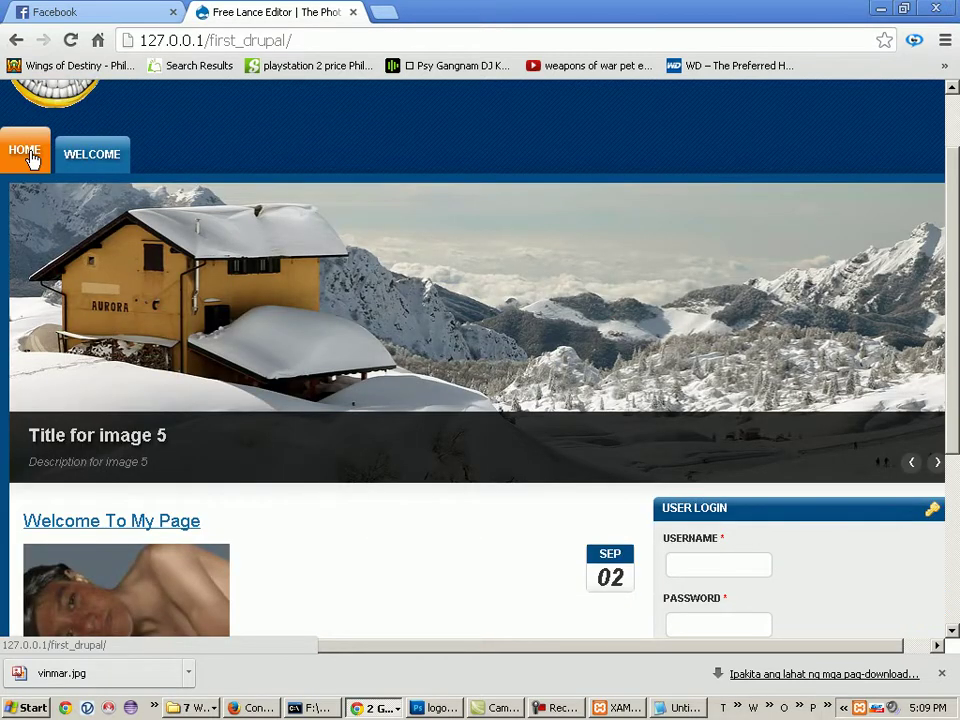
left_click(32, 159)
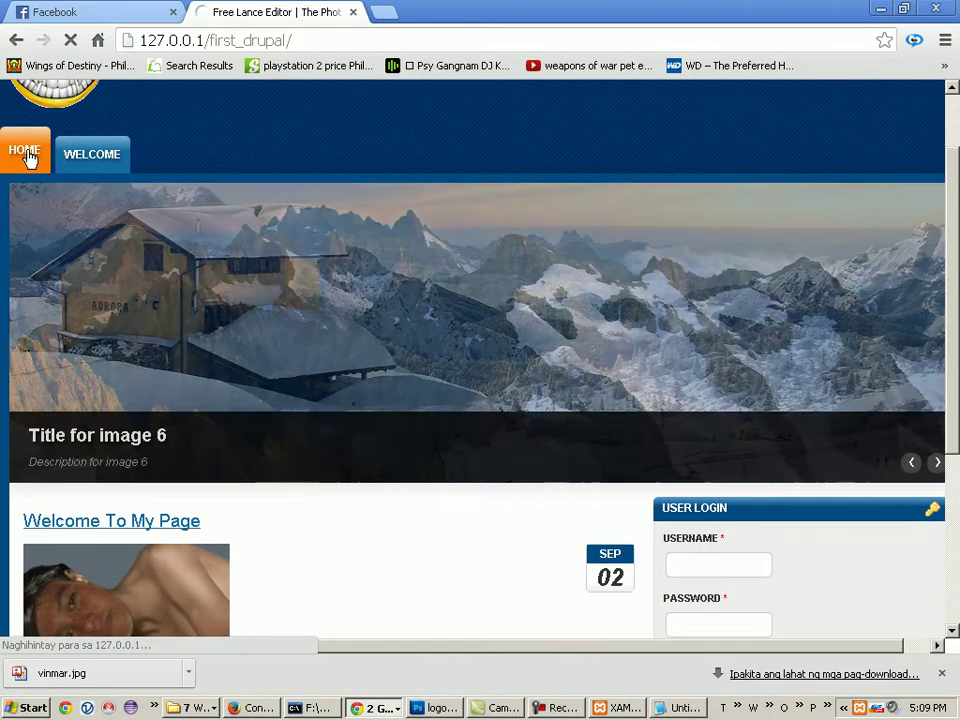
- Compare the Home and Welcome pages through the site's main menu to check where the article is displayed
left_click(90, 163)
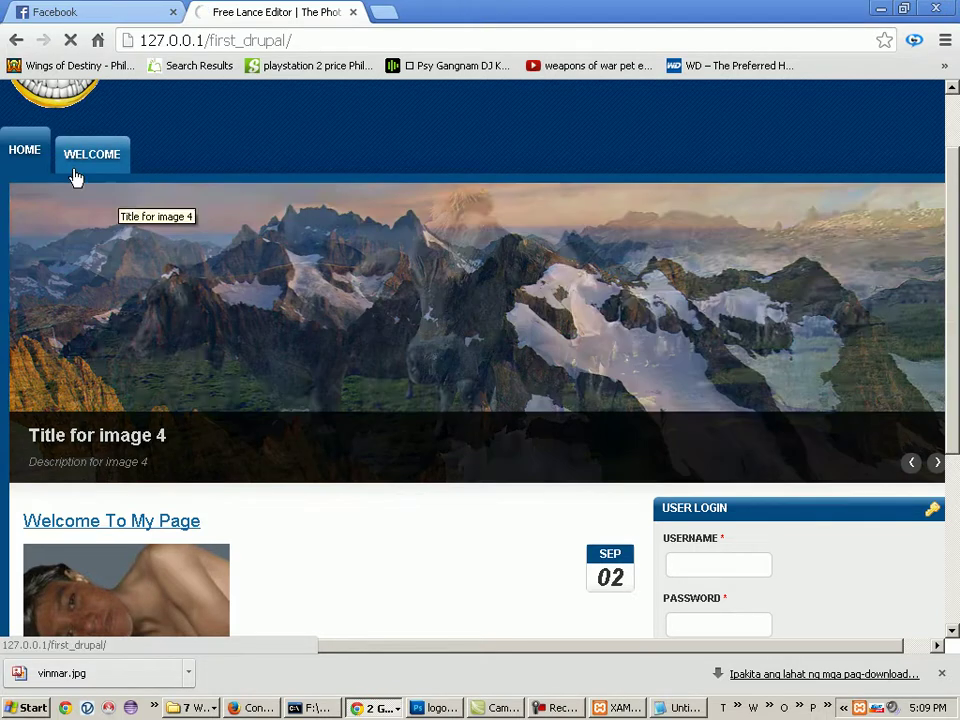
left_click(24, 150)
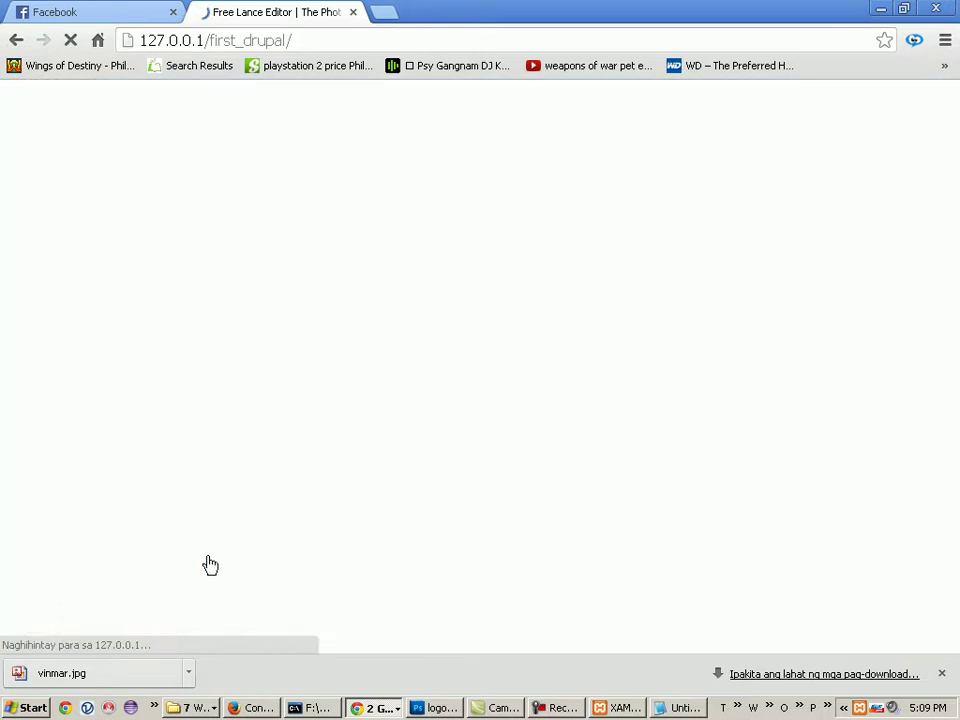
scroll(290, 400, "down", 5)
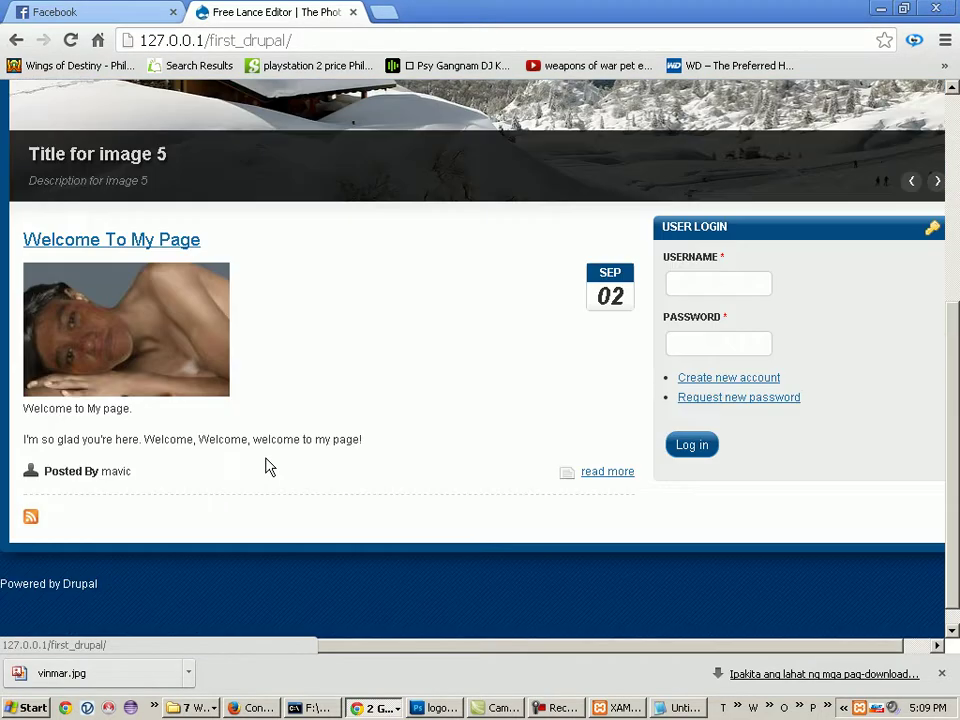
scroll(337, 322, "up", 3)
left_click(88, 163)
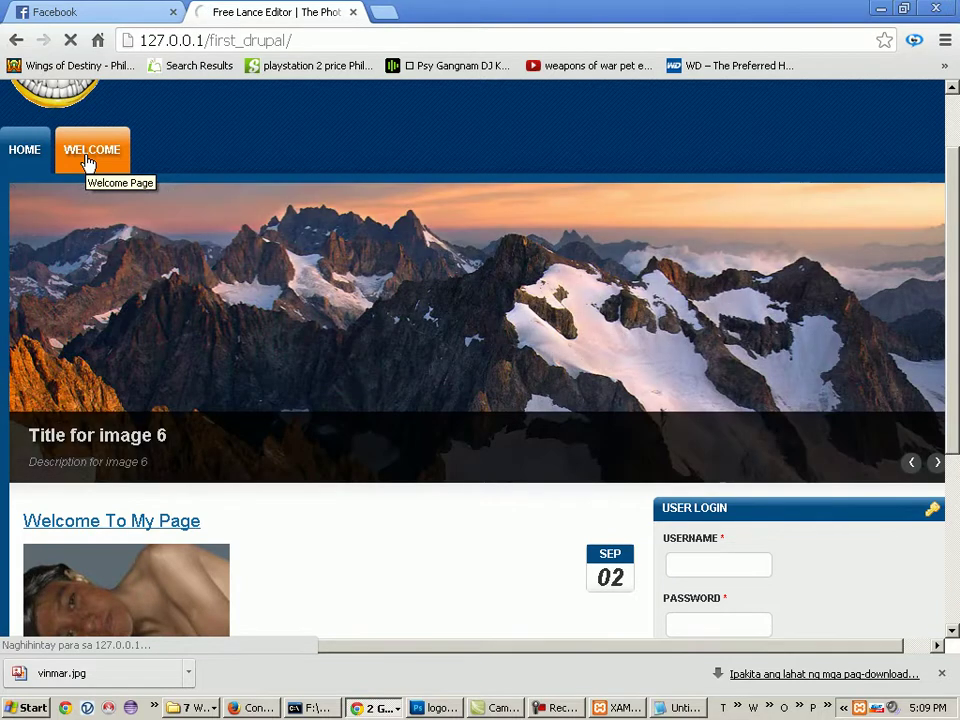
scroll(248, 469, "down", 5)
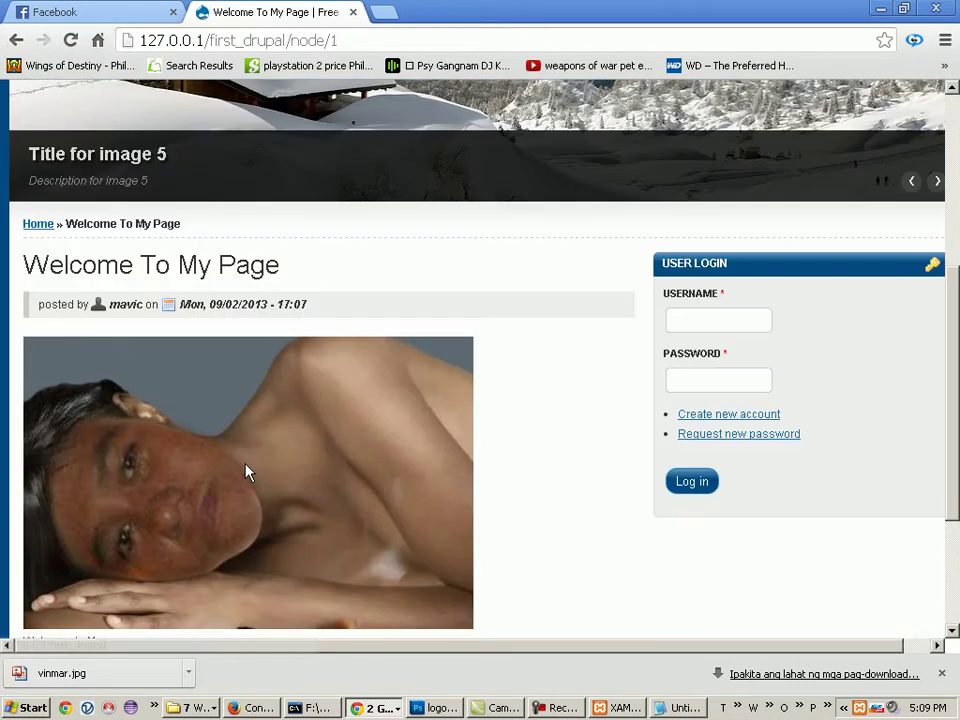
- Switch to Firefox and open the Welcome To My Page article for editing from the content list
key("alt+Tab")
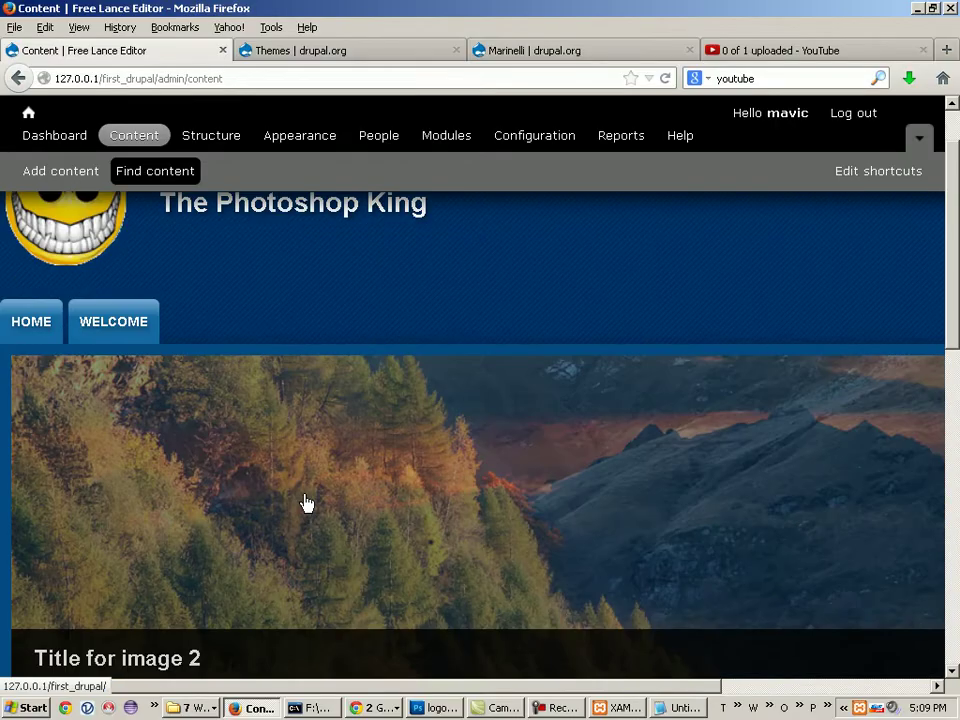
scroll(294, 497, "down", 10)
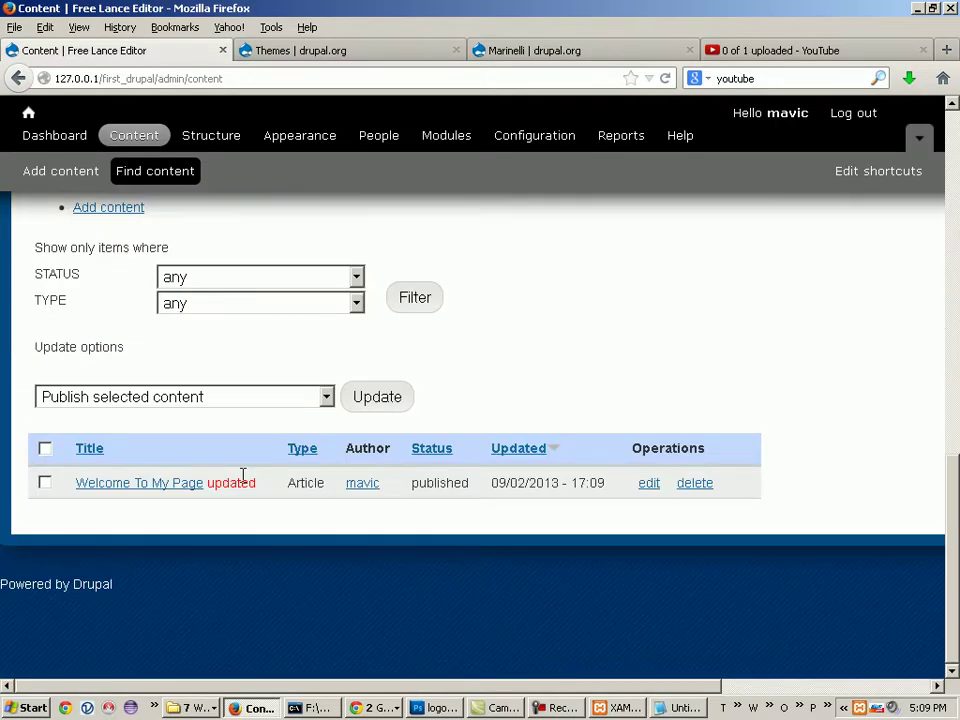
left_click(646, 484)
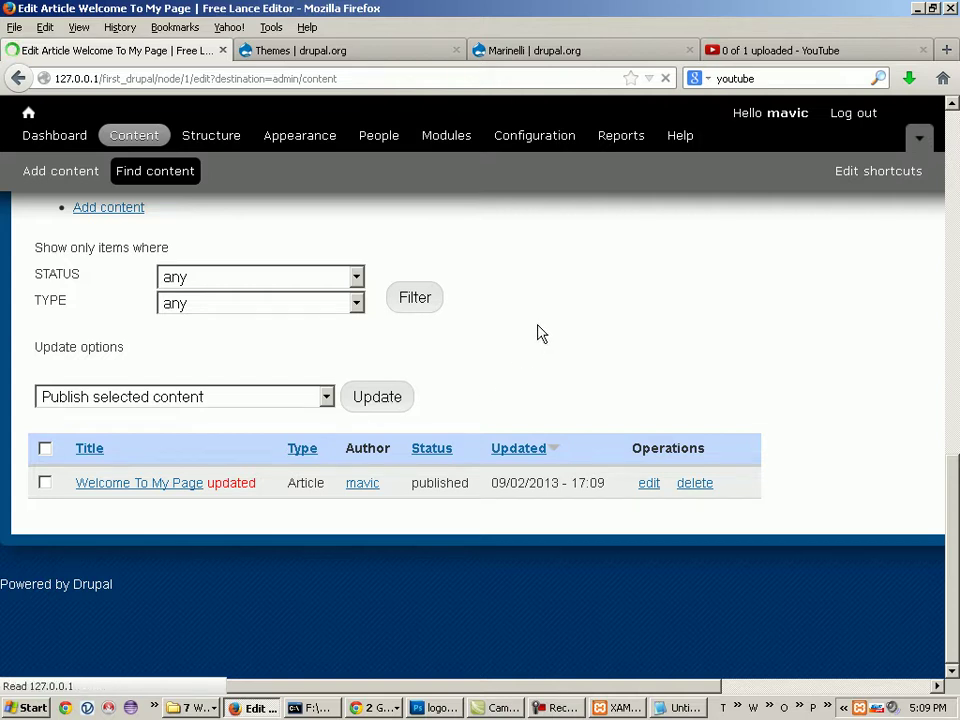
scroll(428, 450, "down", 10)
scroll(376, 467, "down", 10)
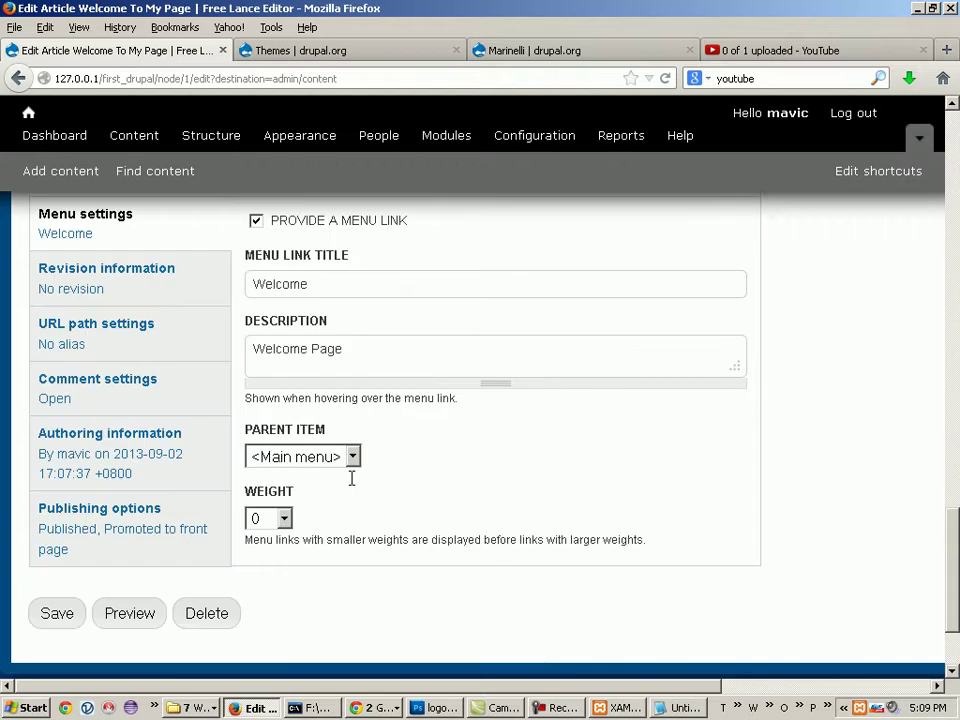
- Turn off Promoted to front page in the article's publishing options and save the article
left_click(112, 400)
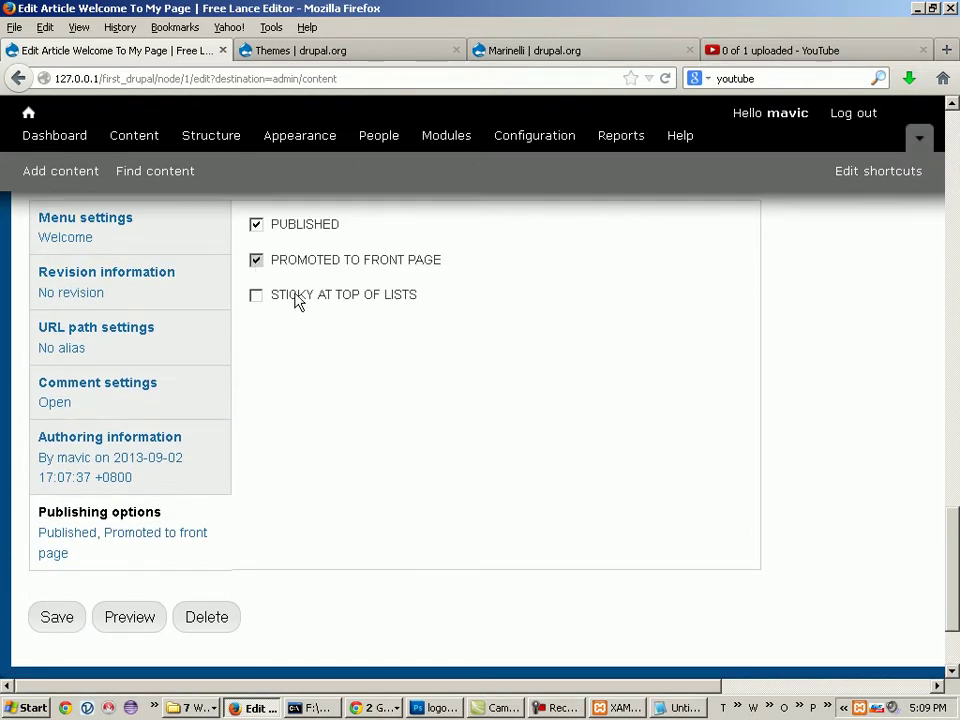
left_click(258, 262)
scroll(358, 409, "down", 2)
left_click(57, 489)
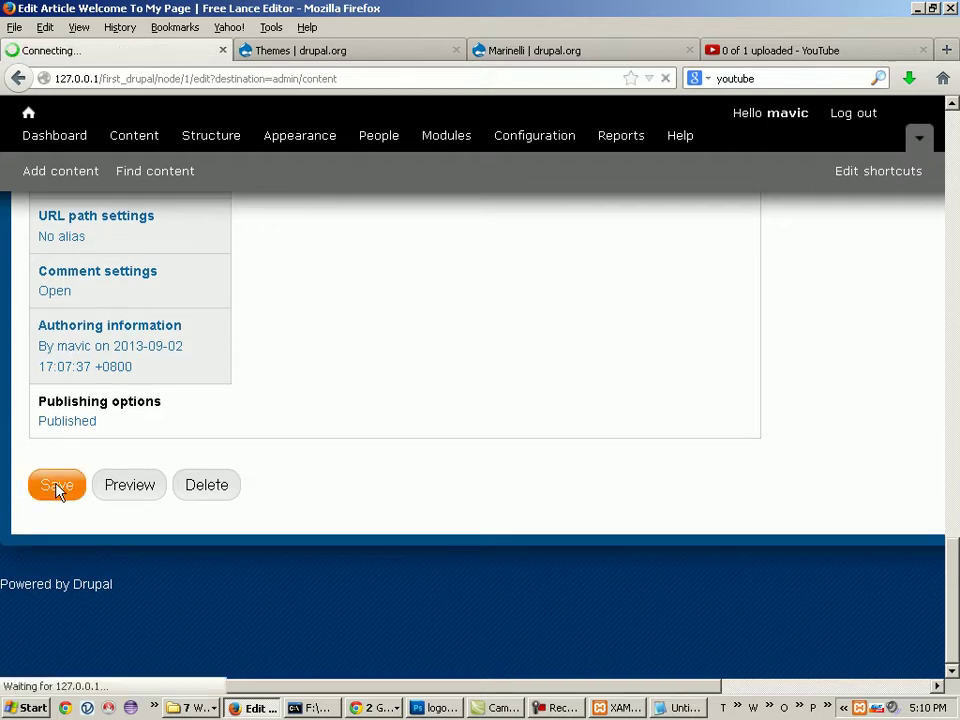
- Switch to Chrome, reload the Welcome To My Page article, and check the Home page's content
left_click(372, 712)
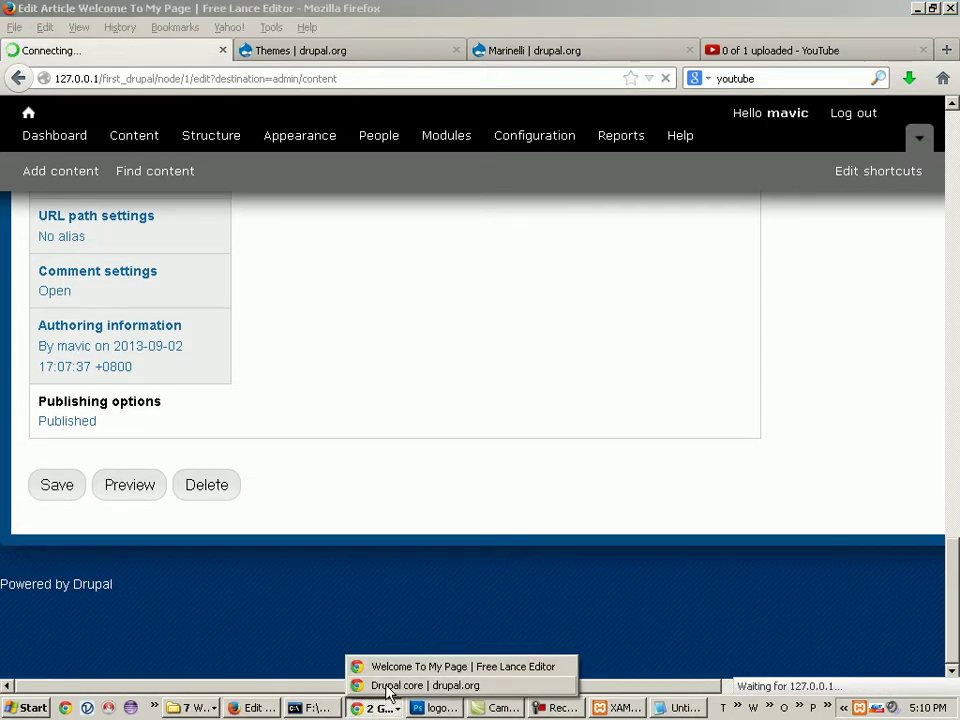
left_click(383, 667)
left_click(72, 40)
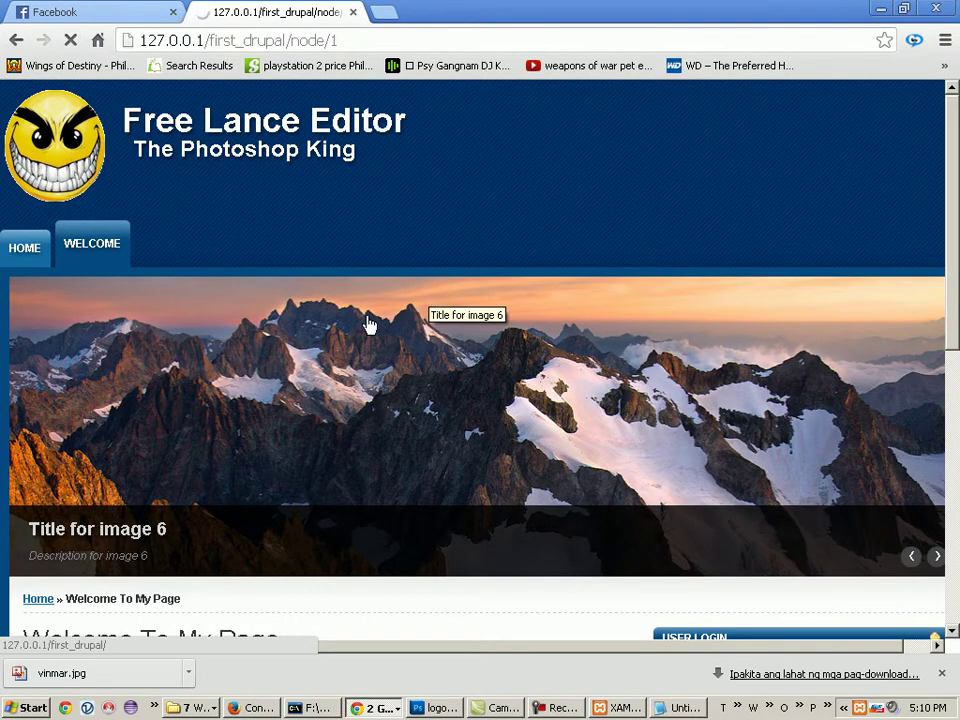
scroll(304, 430, "down", 4)
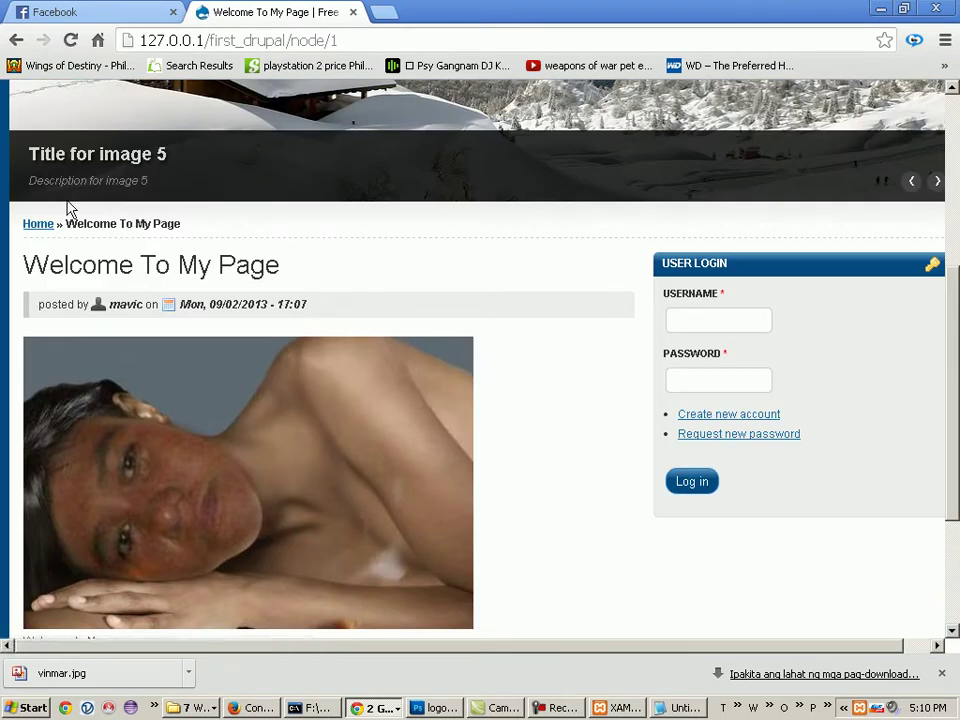
scroll(80, 212, "up", 3)
left_click(24, 167)
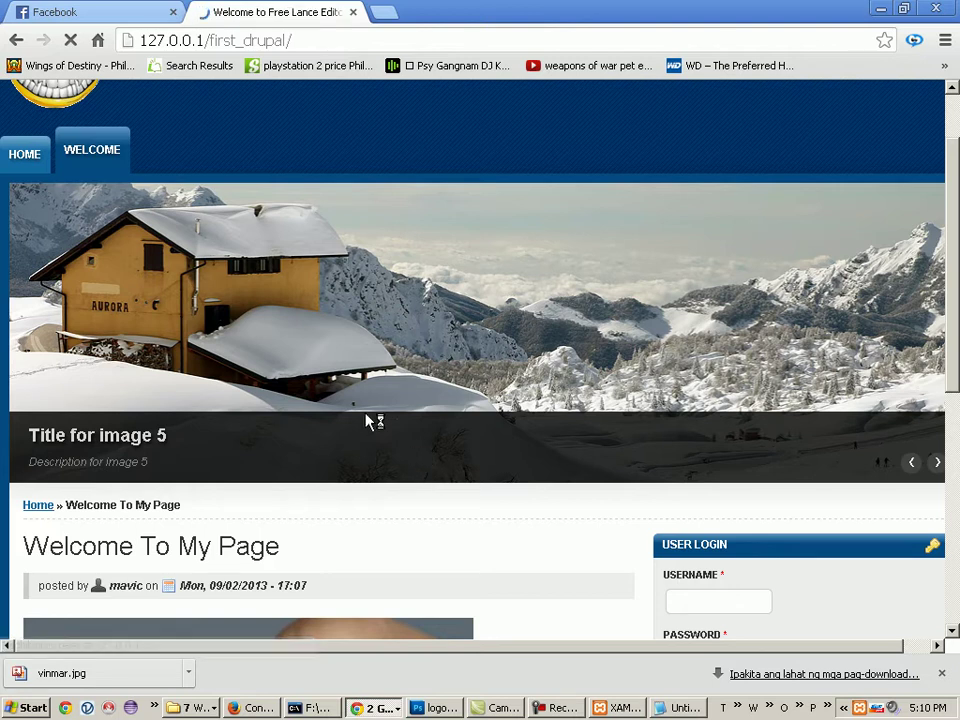
scroll(300, 460, "down", 2)
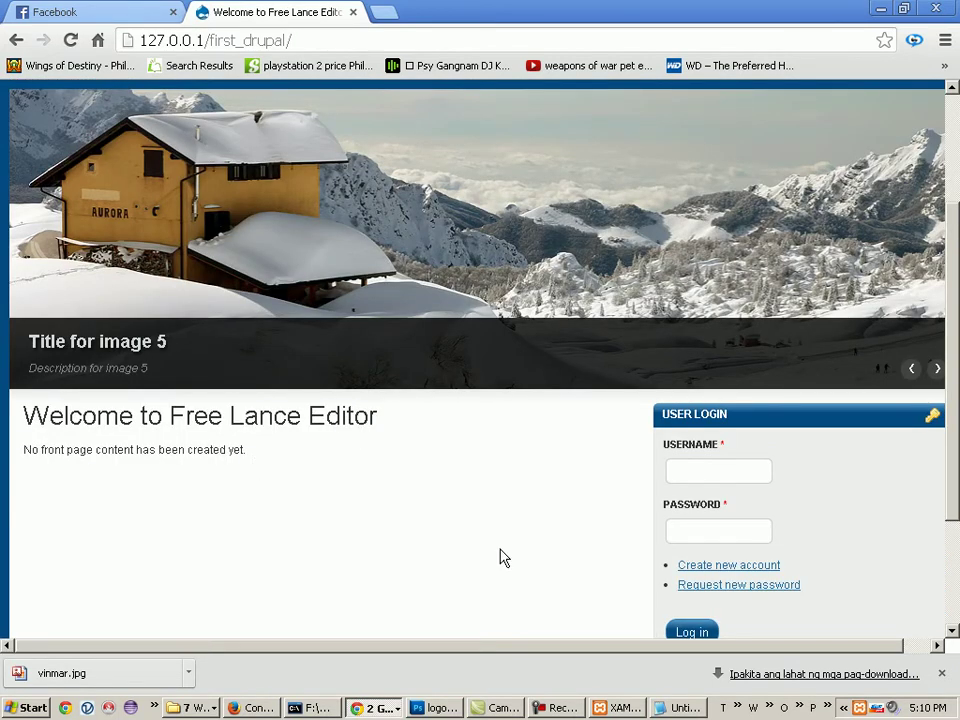